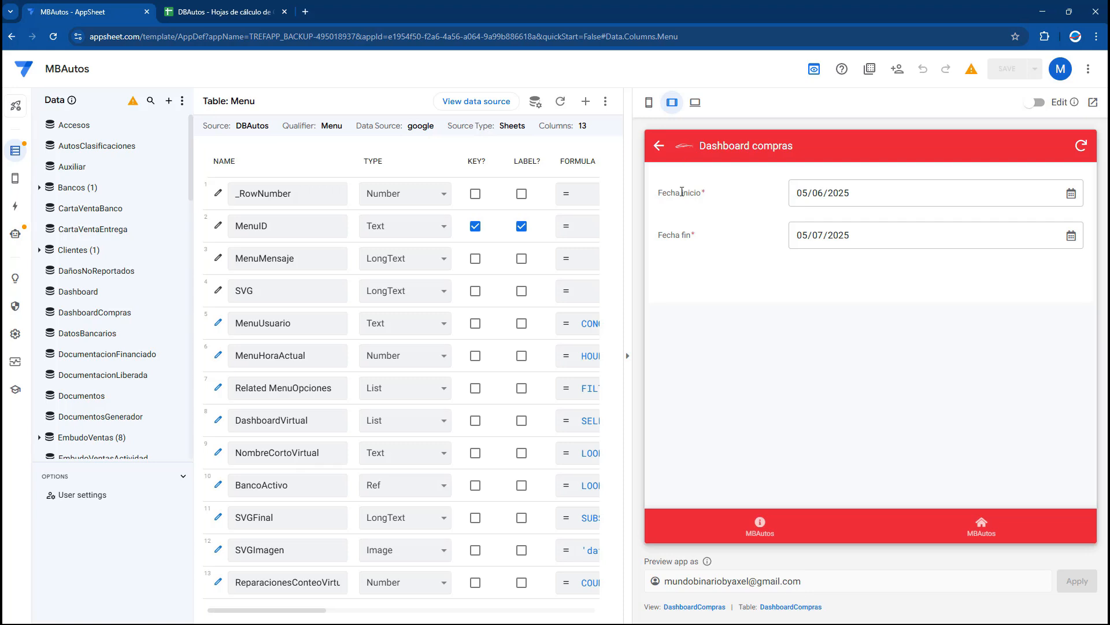
- Open the column definitions of the DashboardCompras table that feeds the previewed Dashboard compras view
click(791, 606)
click(648, 103)
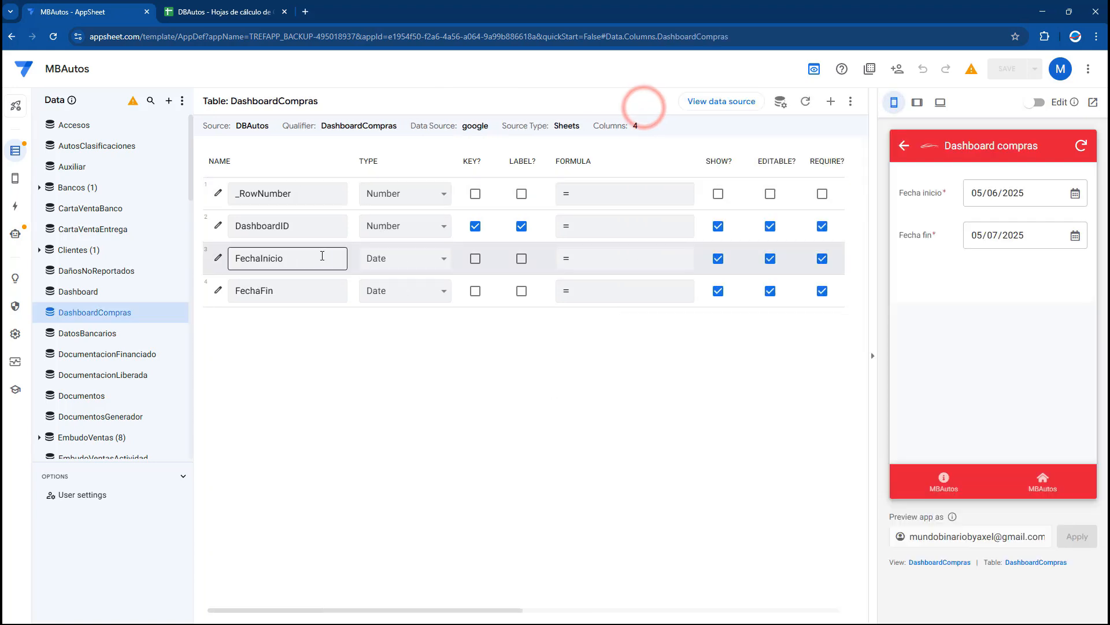
drag(446, 609, 379, 590)
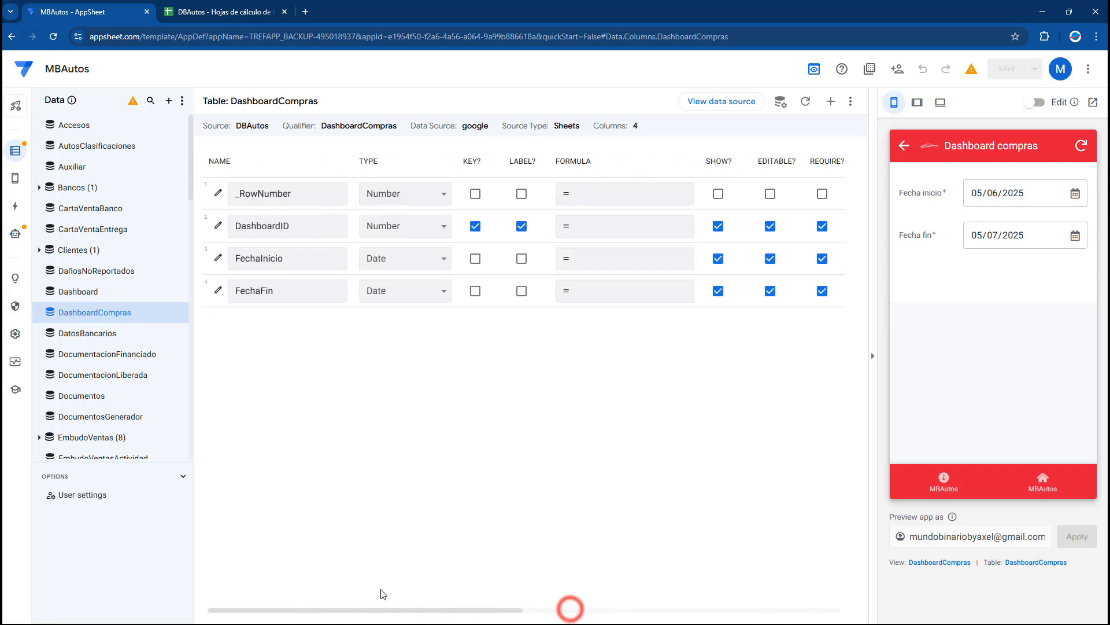
- In the tablet preview of Dashboard compras, set Fecha inicio to 05/01/2025 and Fecha fin to 03/07/2025
click(917, 103)
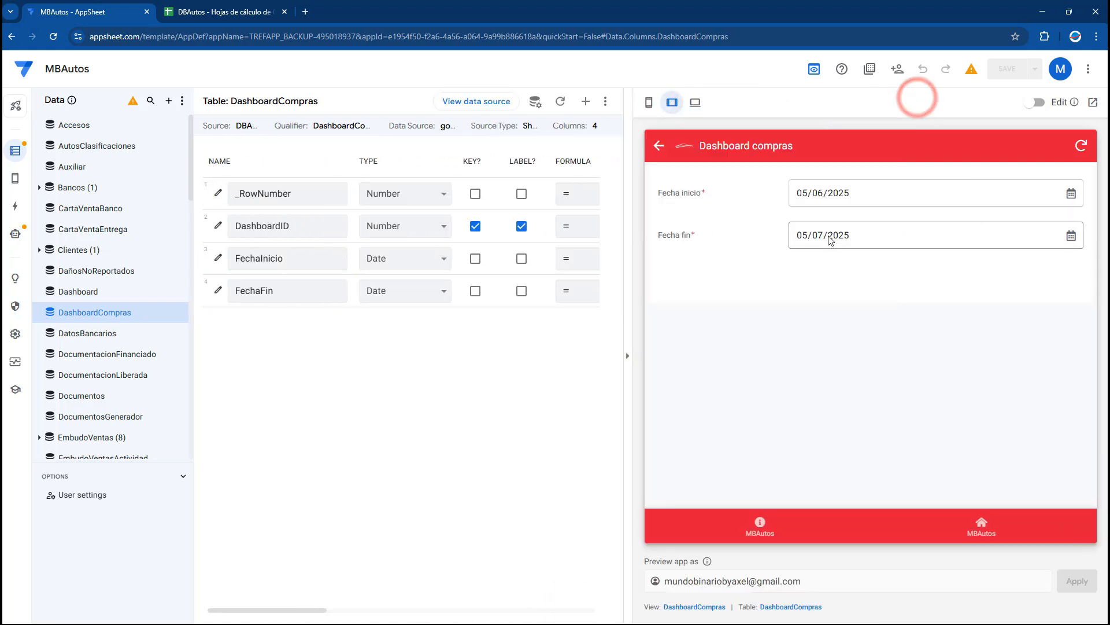
click(1071, 193)
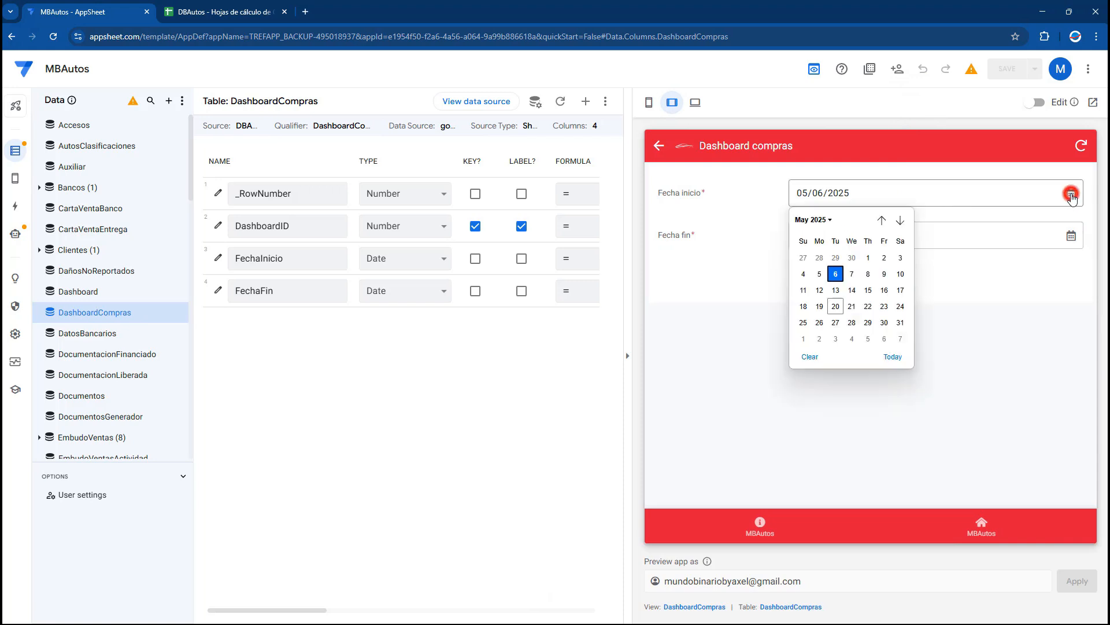
click(868, 258)
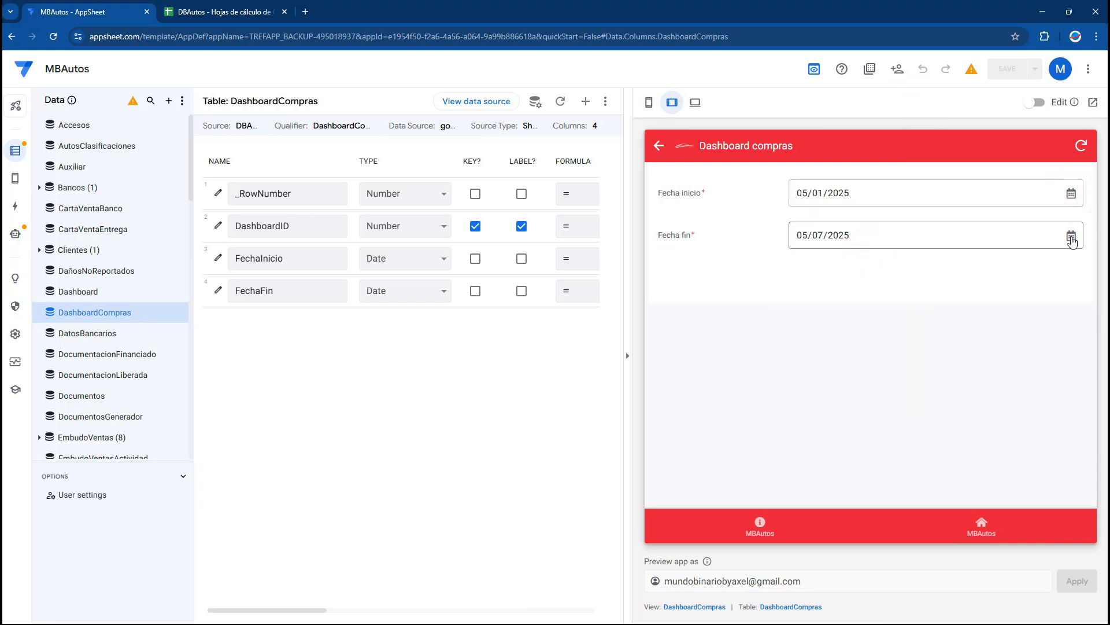
click(1071, 239)
click(880, 262)
click(881, 263)
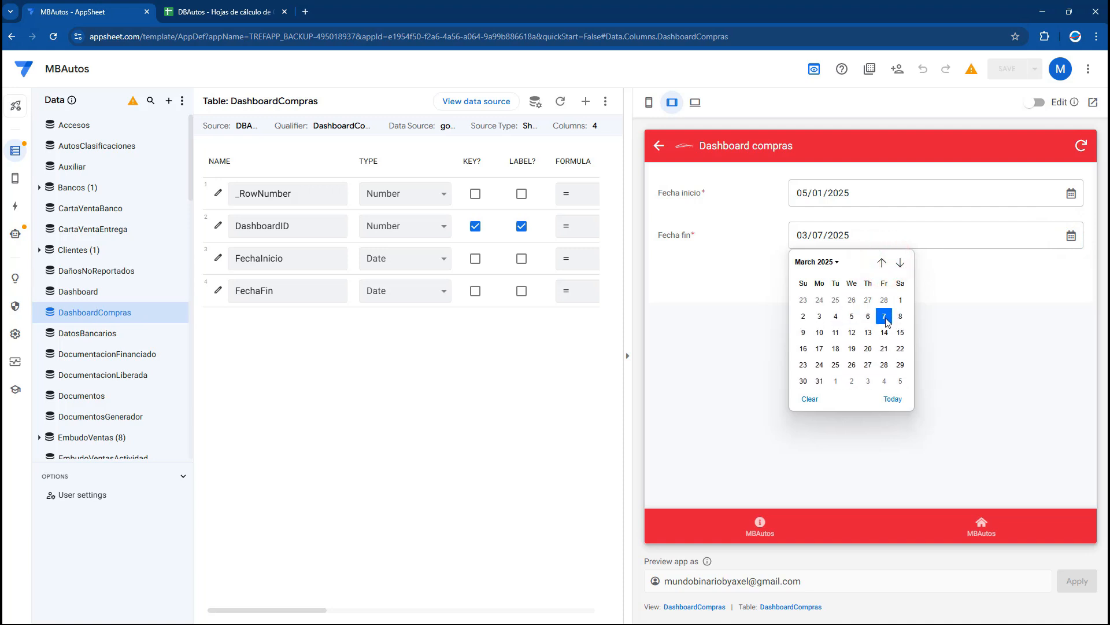
click(885, 317)
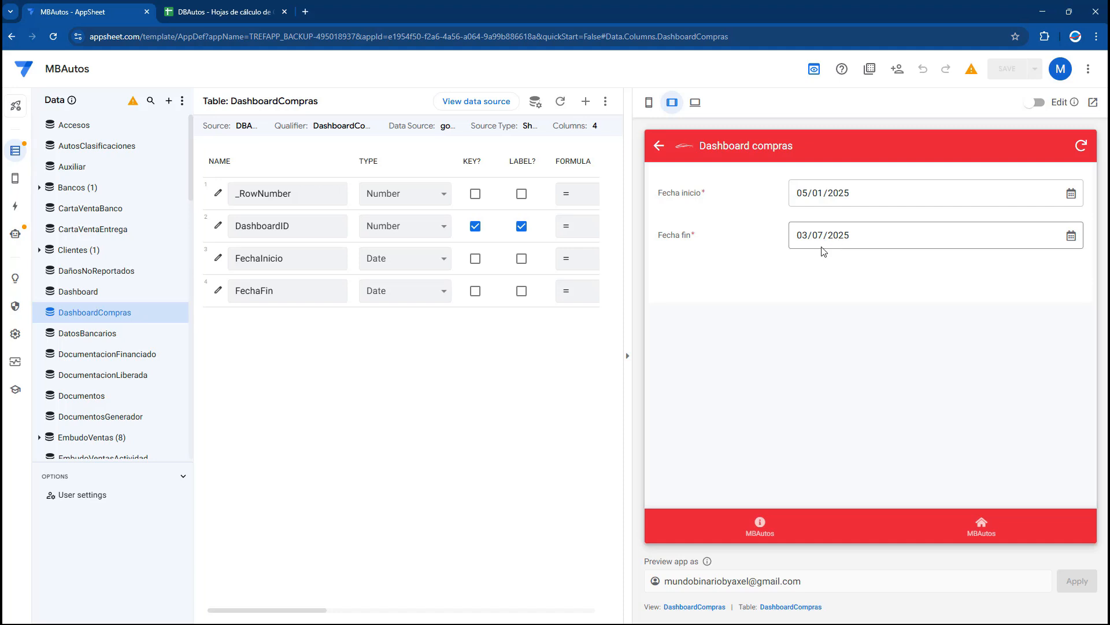
click(918, 299)
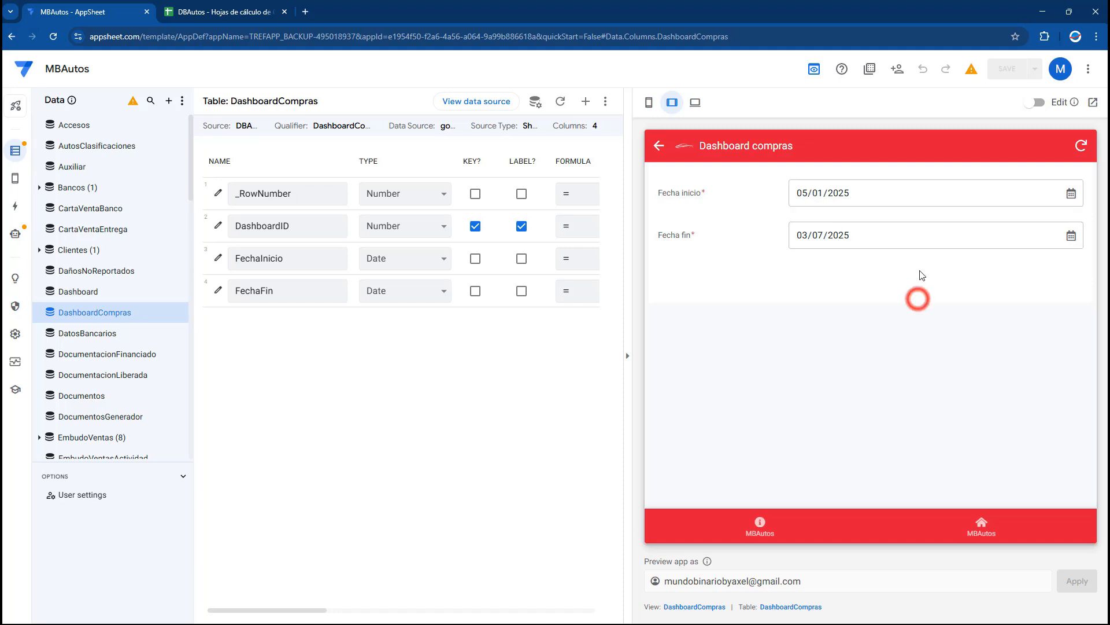
- Check the order dates in the OrdenCompra sheet of the DBAutos spreadsheet and return to AppSheet
click(225, 11)
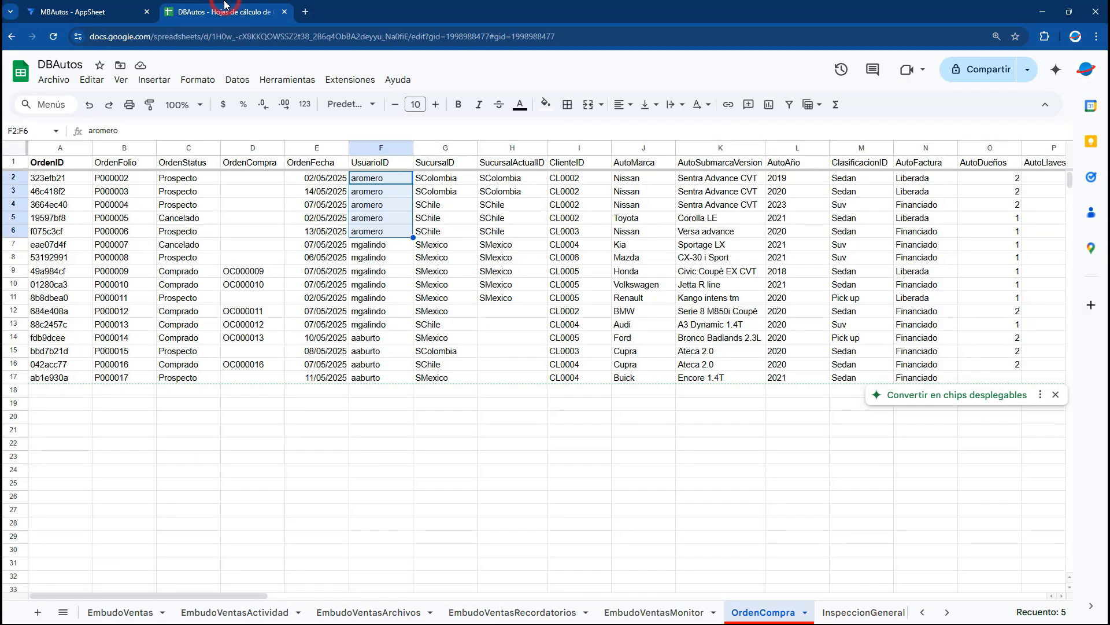
click(87, 11)
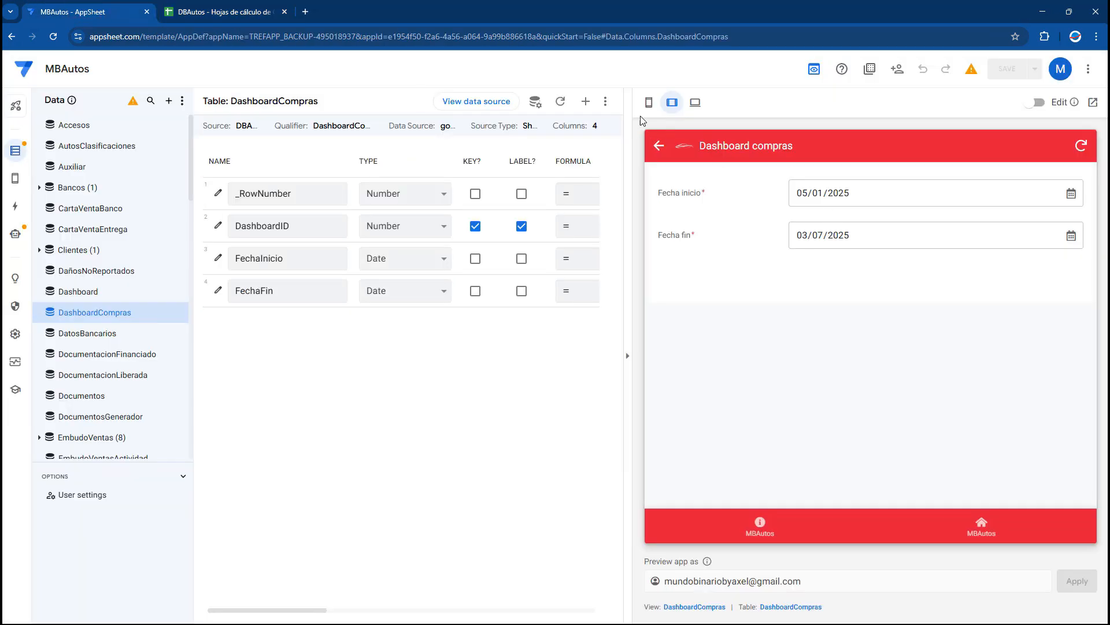
- Give the FechaFin column of DashboardCompras the Valid If expression [FechaFin]>=[FechaInicio]
click(648, 103)
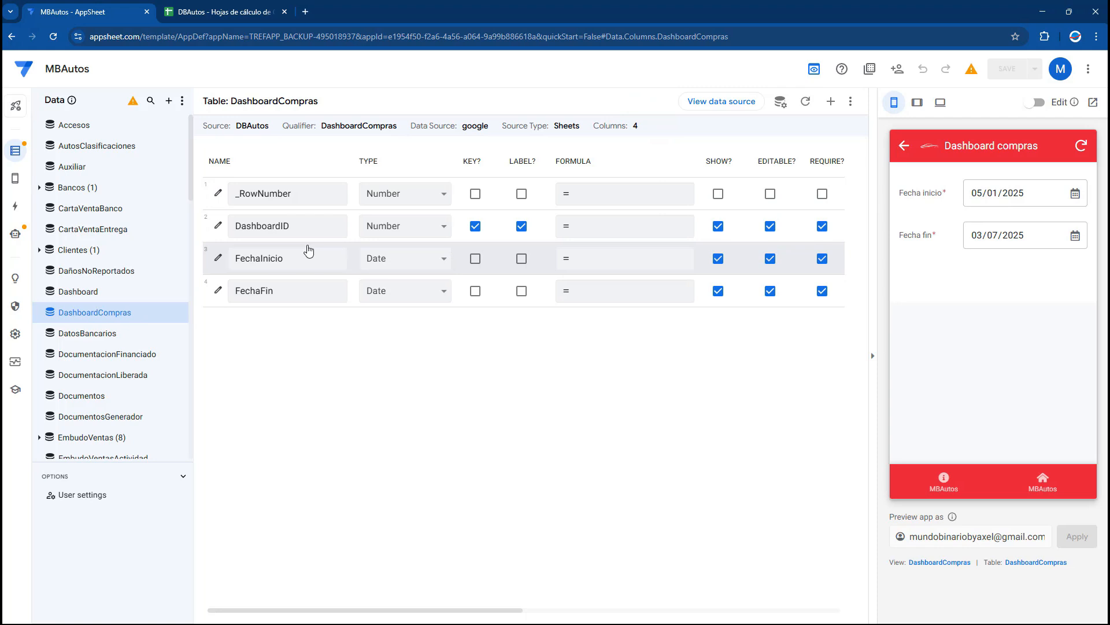
click(210, 290)
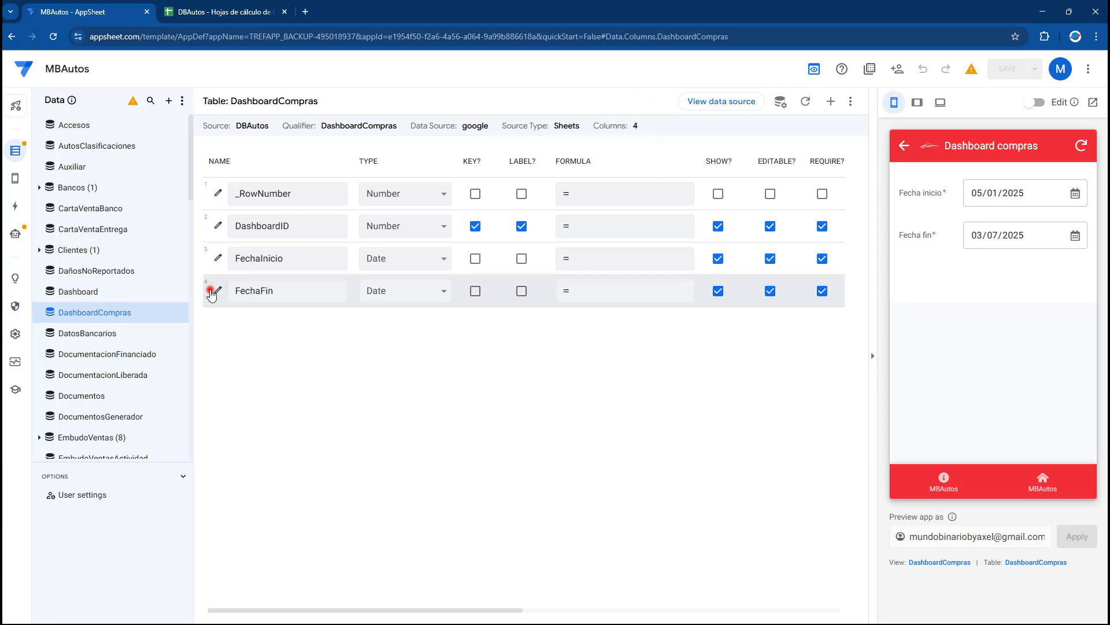
scroll(408, 354, down, 1)
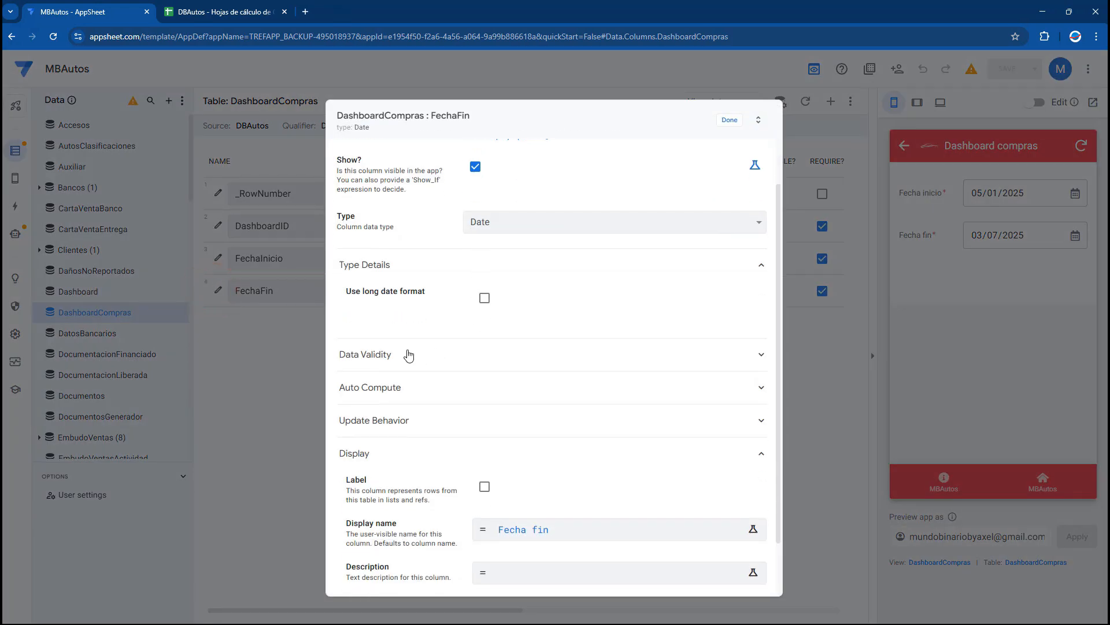
click(372, 359)
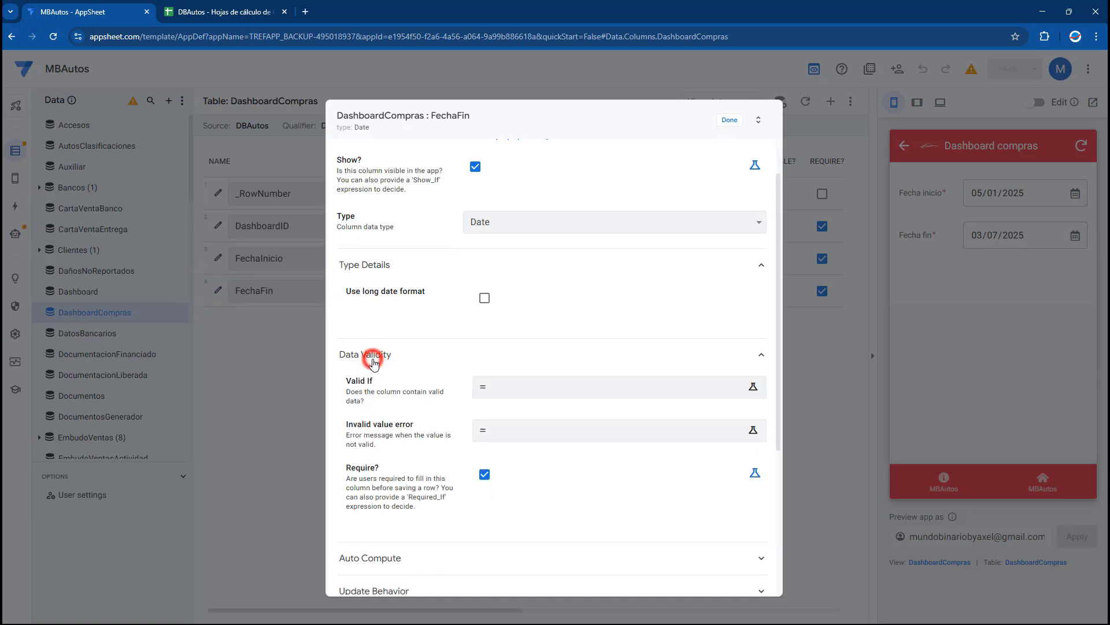
click(509, 392)
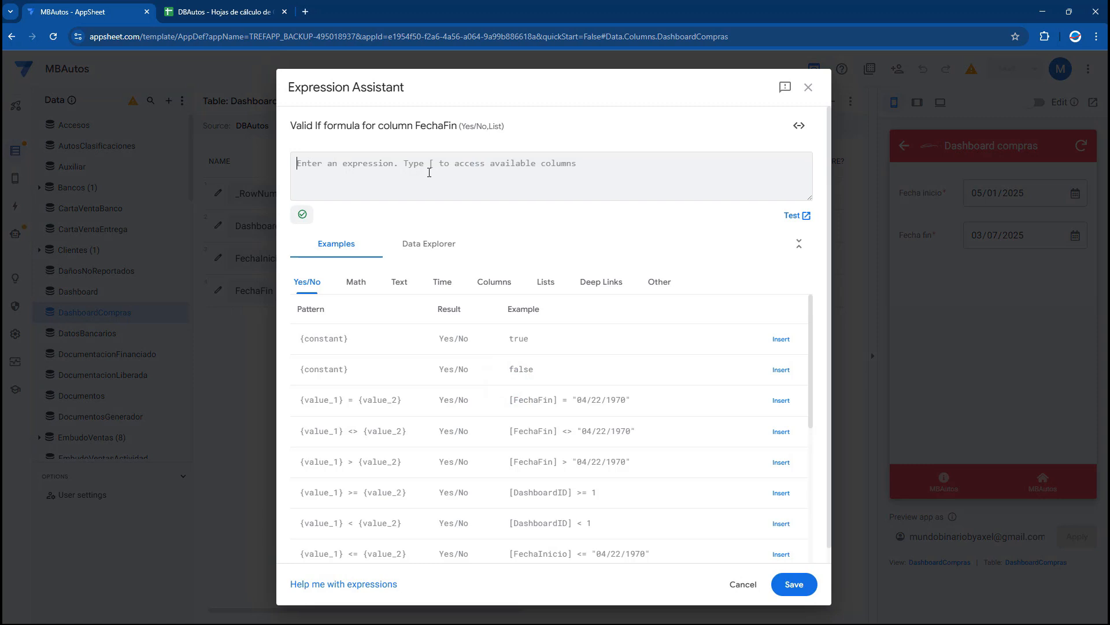
text([Fecha)
key(Return)
text(>)
text(=[Fec)
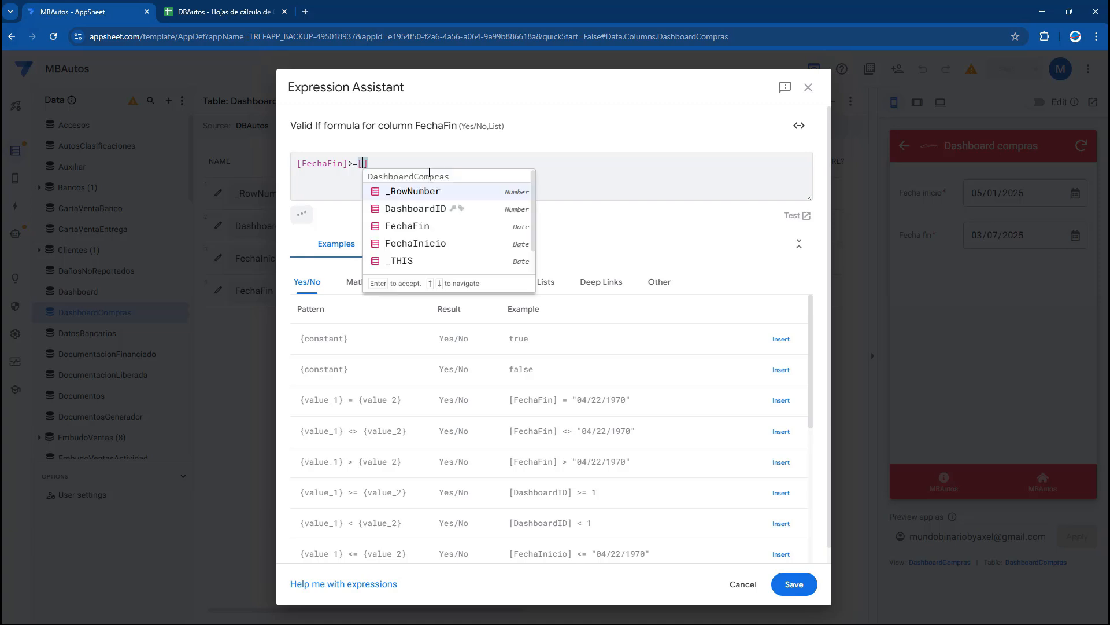
click(417, 209)
drag(444, 165, 297, 165)
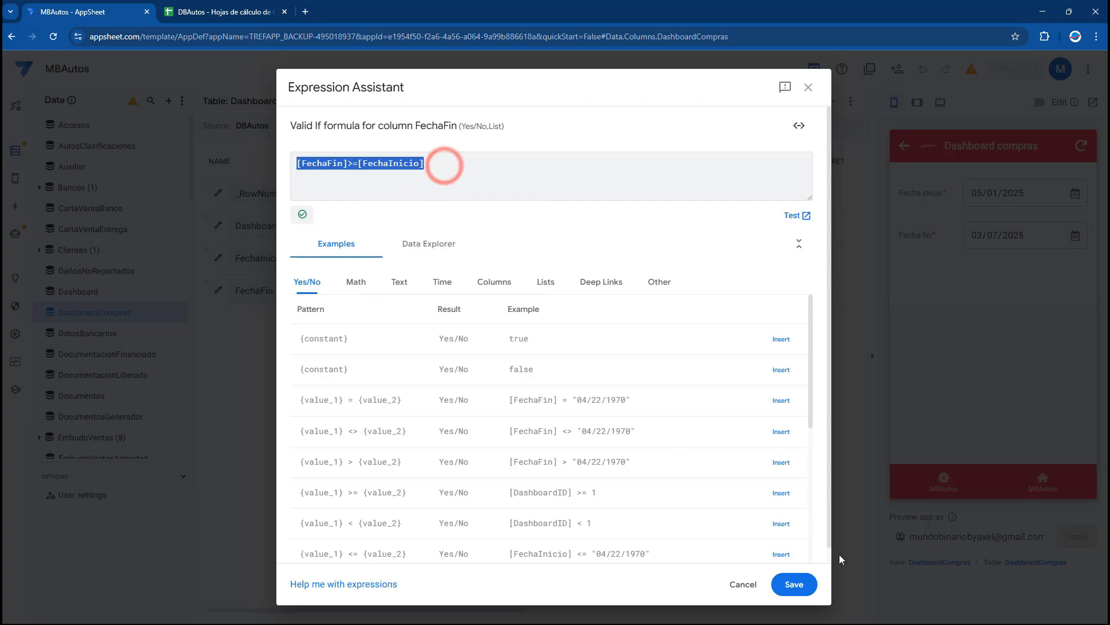
click(794, 584)
- Set FechaFin's invalid value error to "La fecha fin debe ser mayor a la fecha inicio" and save the app
click(517, 428)
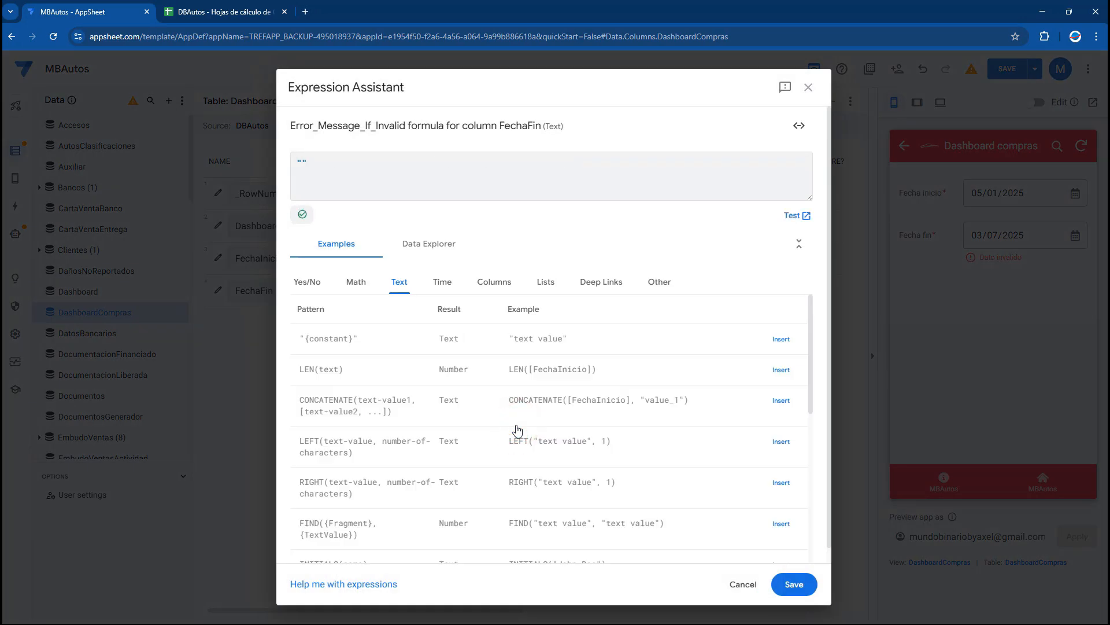
text(La fecha fin debe ser mayor a)
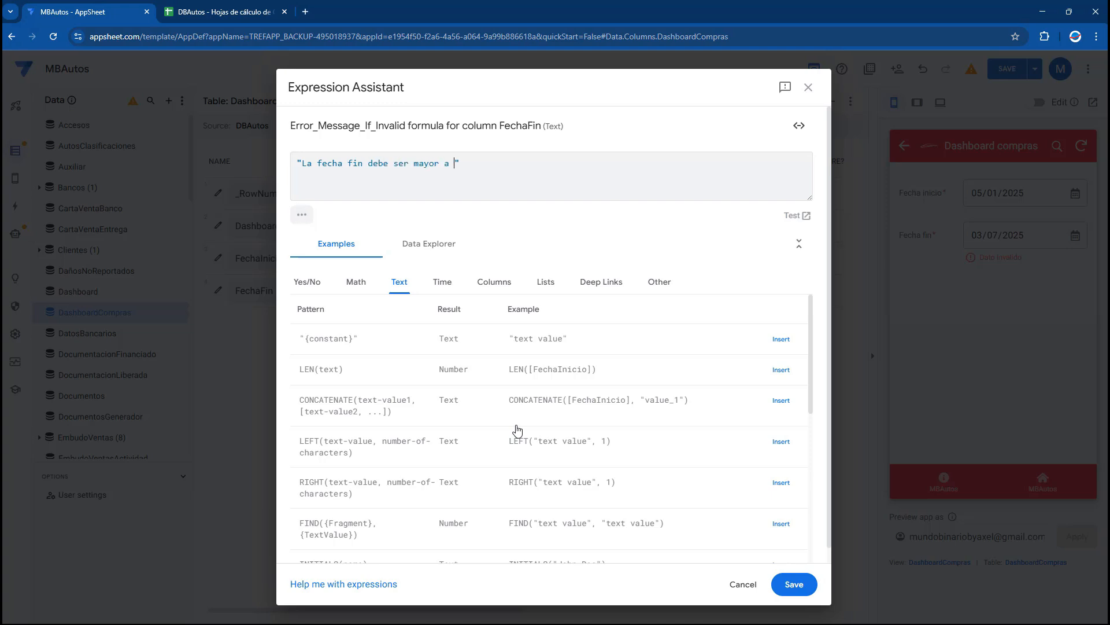
text( la fecha ini)
click(791, 585)
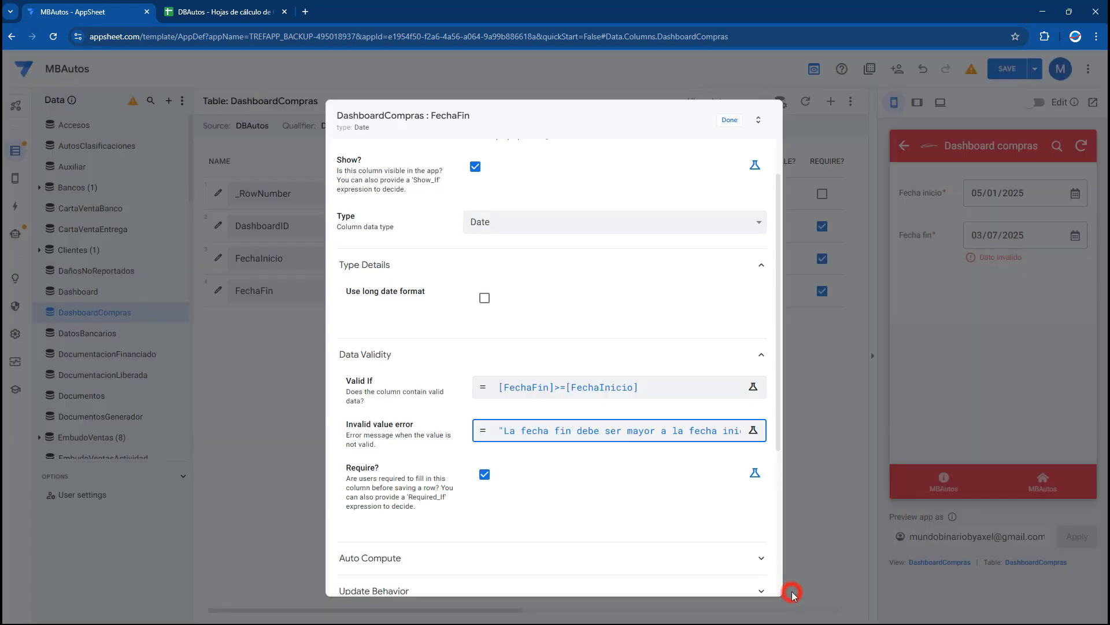
click(730, 120)
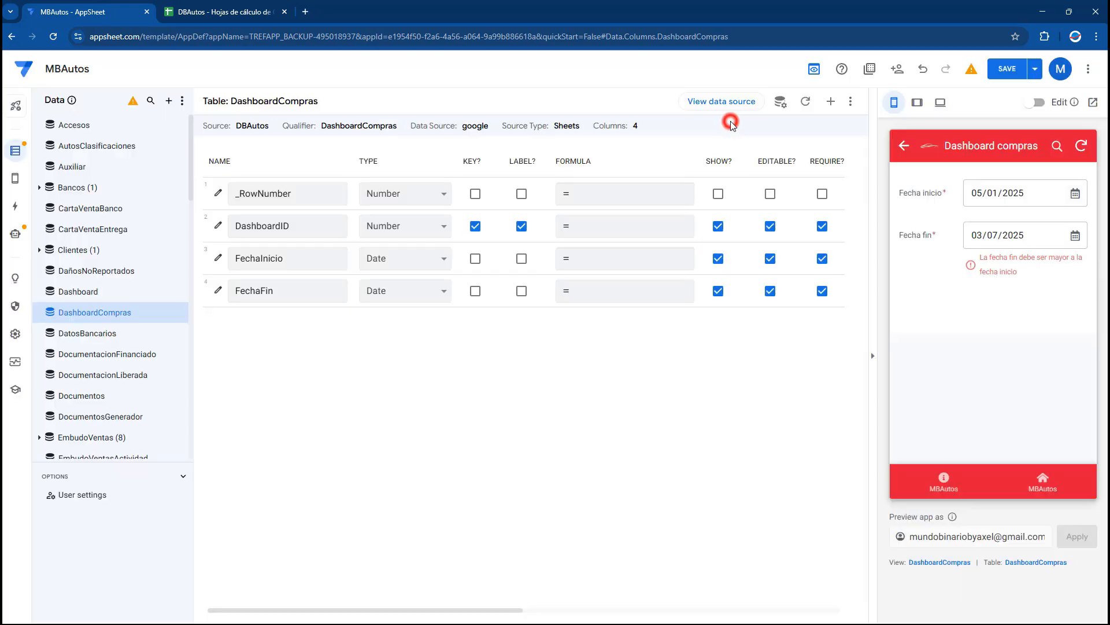
click(1007, 69)
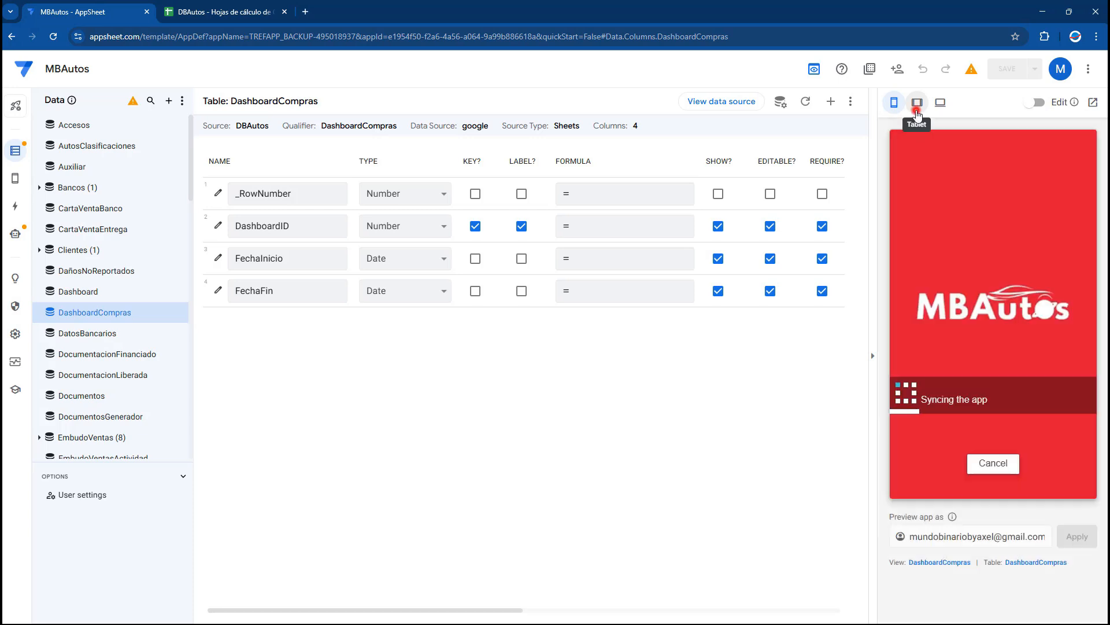
- Test the validation in the tablet preview by setting Fecha fin to 05/15/2025
click(917, 110)
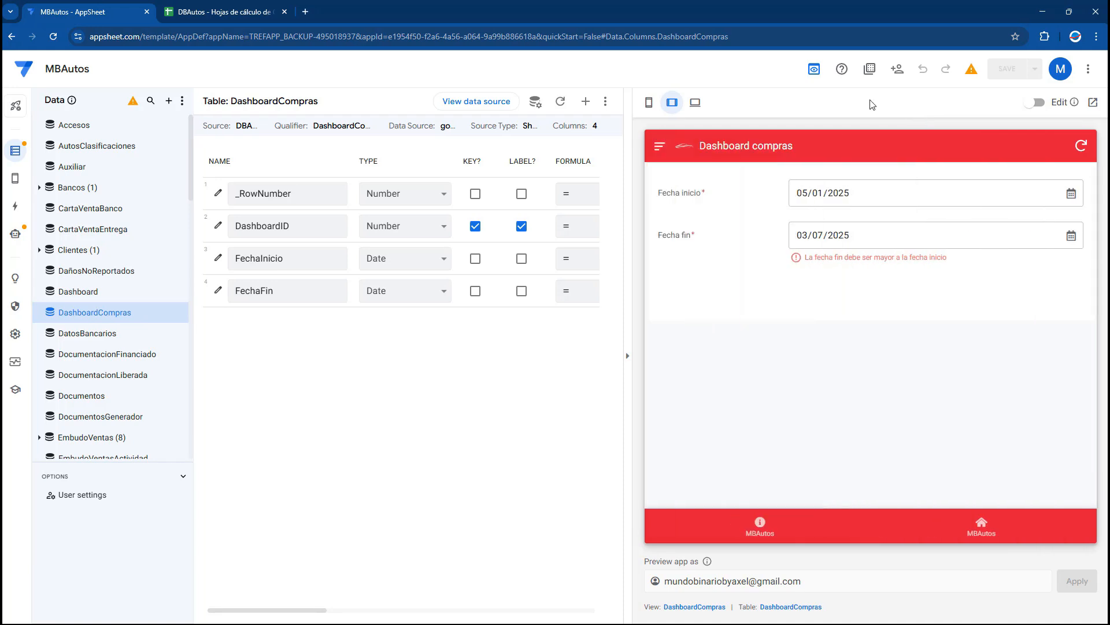
click(1071, 235)
click(900, 262)
click(900, 263)
click(867, 333)
click(814, 313)
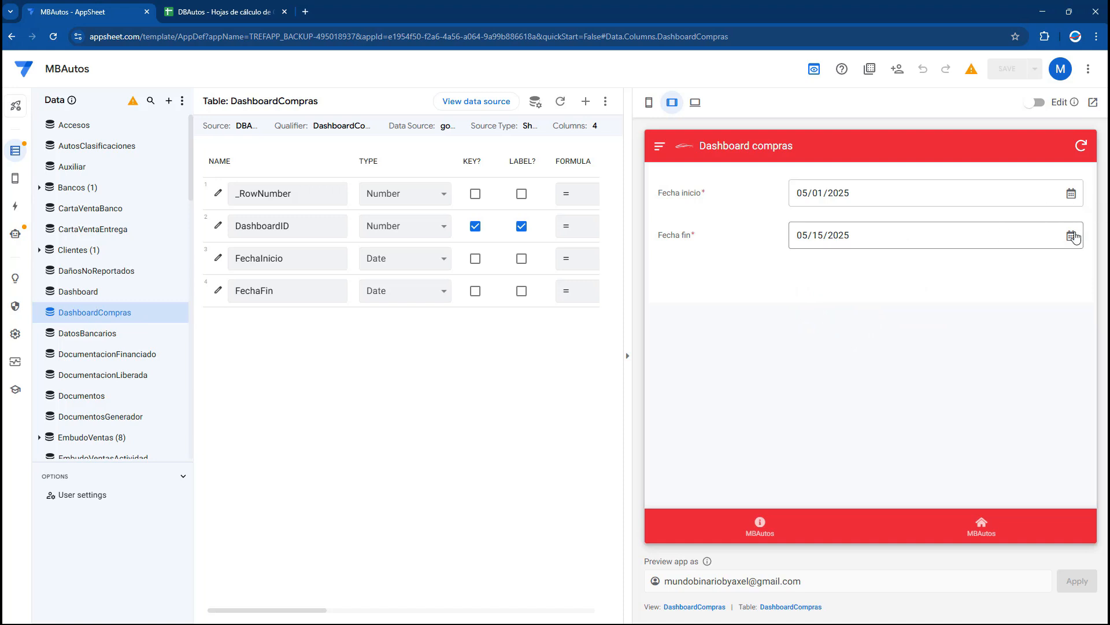
- Set Fecha inicio to 11/06/2025 in the Dashboard compras preview and check the error messages under both dates
click(1072, 193)
click(900, 220)
click(900, 220)
click(900, 220)
click(869, 277)
click(758, 281)
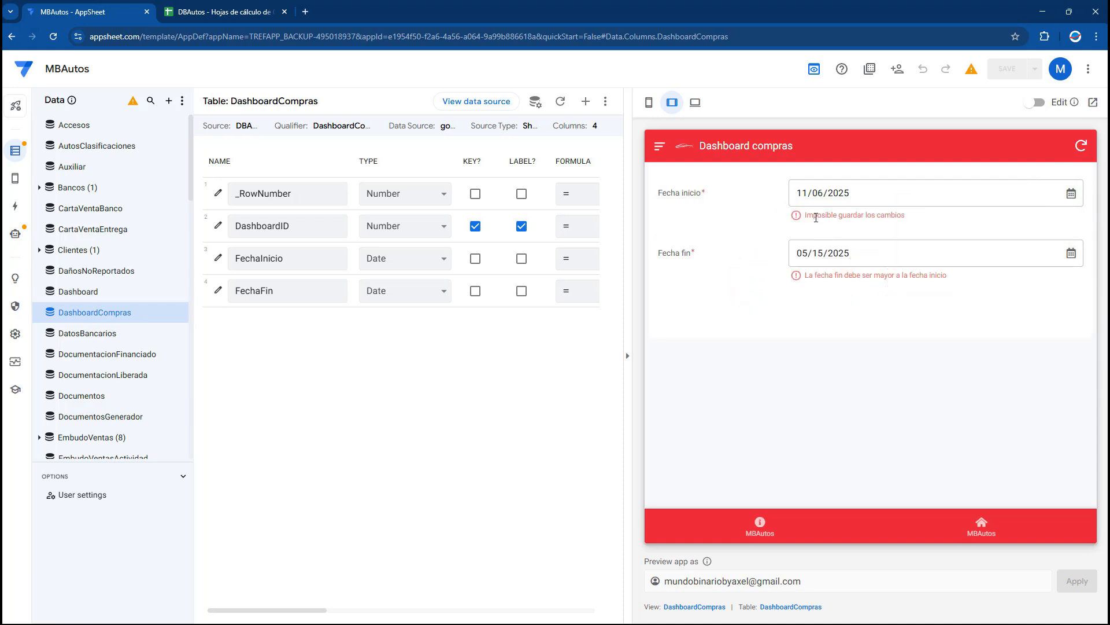
drag(808, 216, 905, 218)
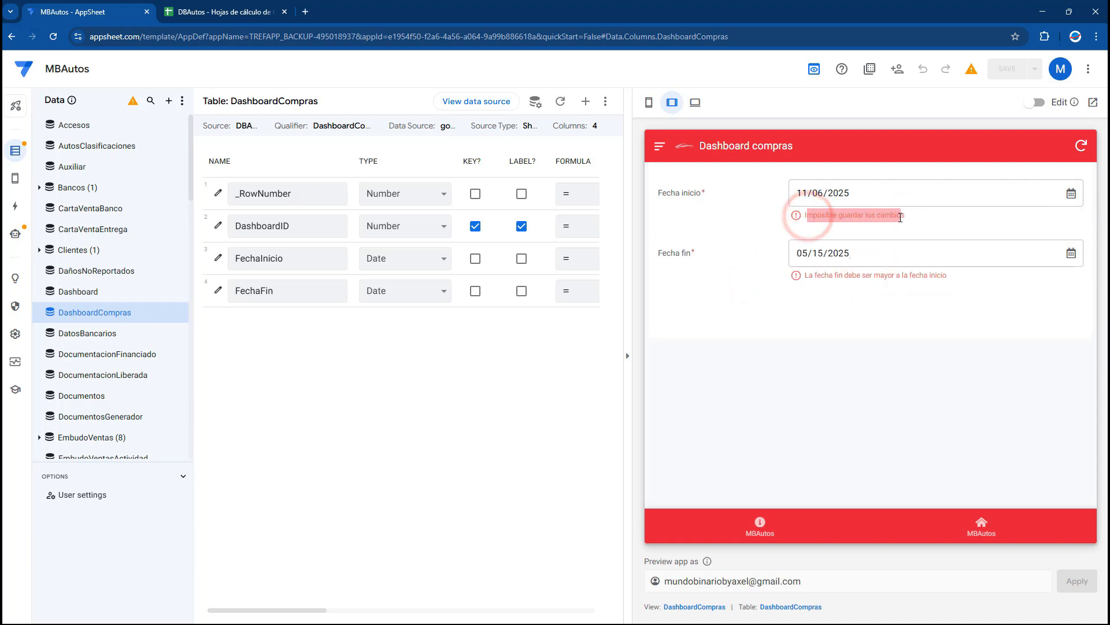
click(901, 222)
drag(812, 274, 956, 284)
click(952, 286)
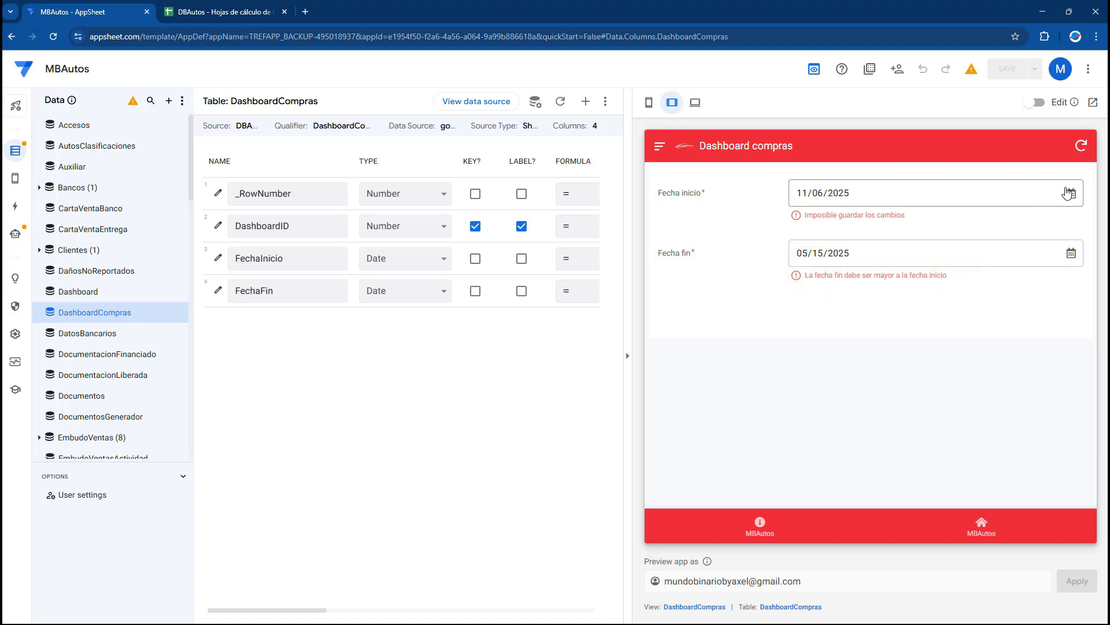
- Set Fecha inicio to 01/01/2025 in the Dashboard compras preview
click(1069, 190)
click(883, 222)
click(883, 223)
click(884, 223)
click(883, 223)
click(884, 223)
click(884, 222)
click(883, 223)
click(884, 223)
click(883, 222)
click(884, 223)
click(884, 223)
click(852, 260)
click(808, 311)
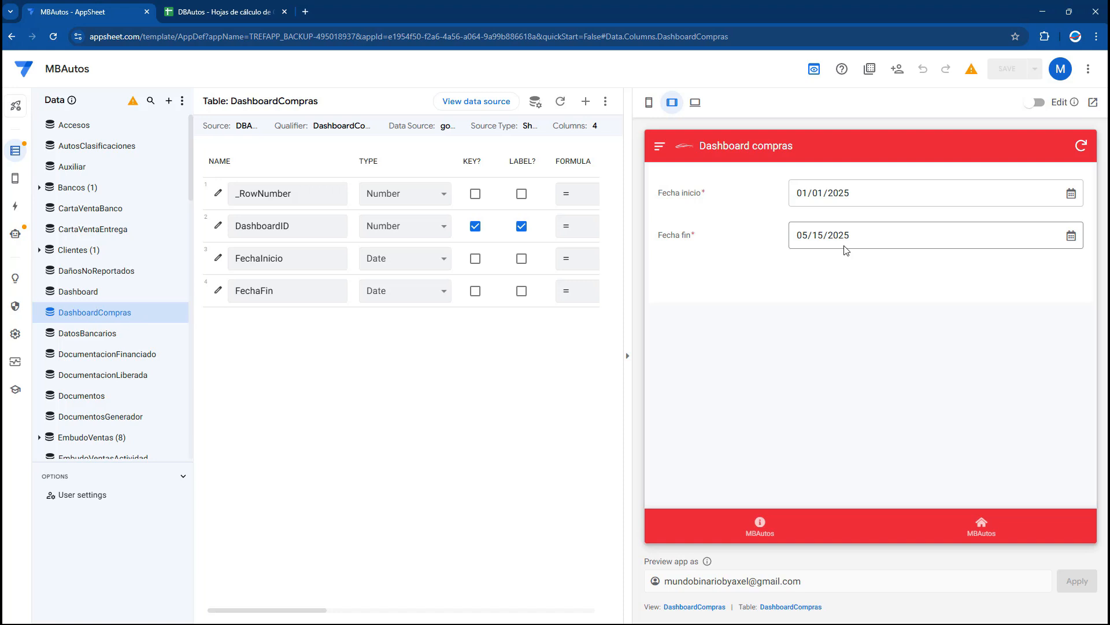
- Go from the preview's home menu through Configuraciones to the Usuarios view and show it in tablet size
click(648, 102)
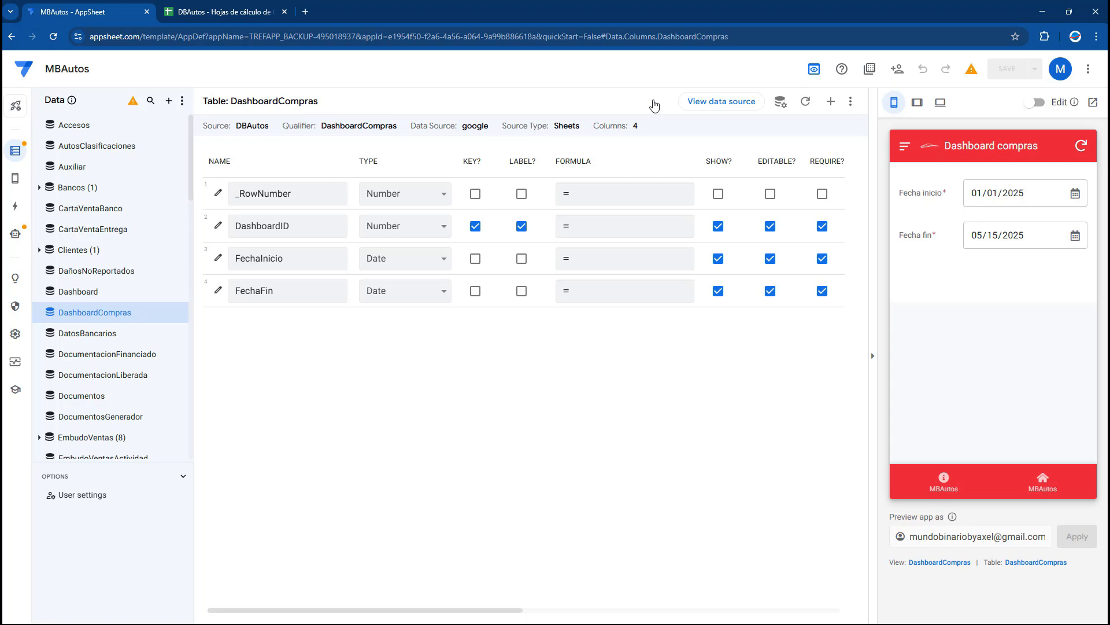
click(1043, 480)
scroll(965, 321, down, 2)
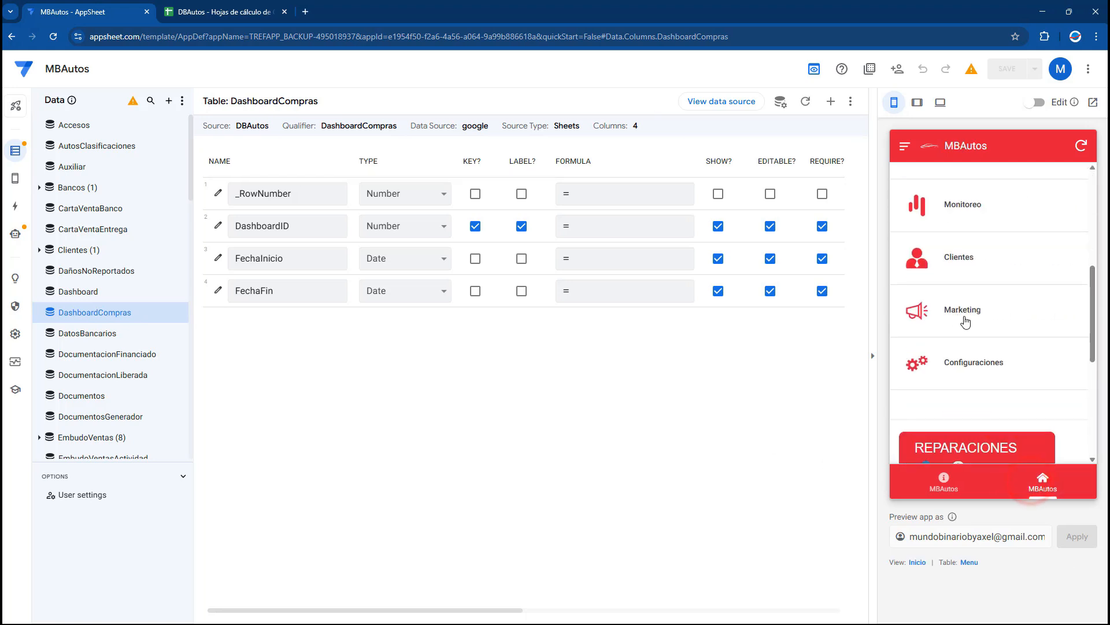
scroll(963, 347, up, 2)
scroll(956, 347, down, 3)
click(966, 359)
click(964, 246)
click(917, 103)
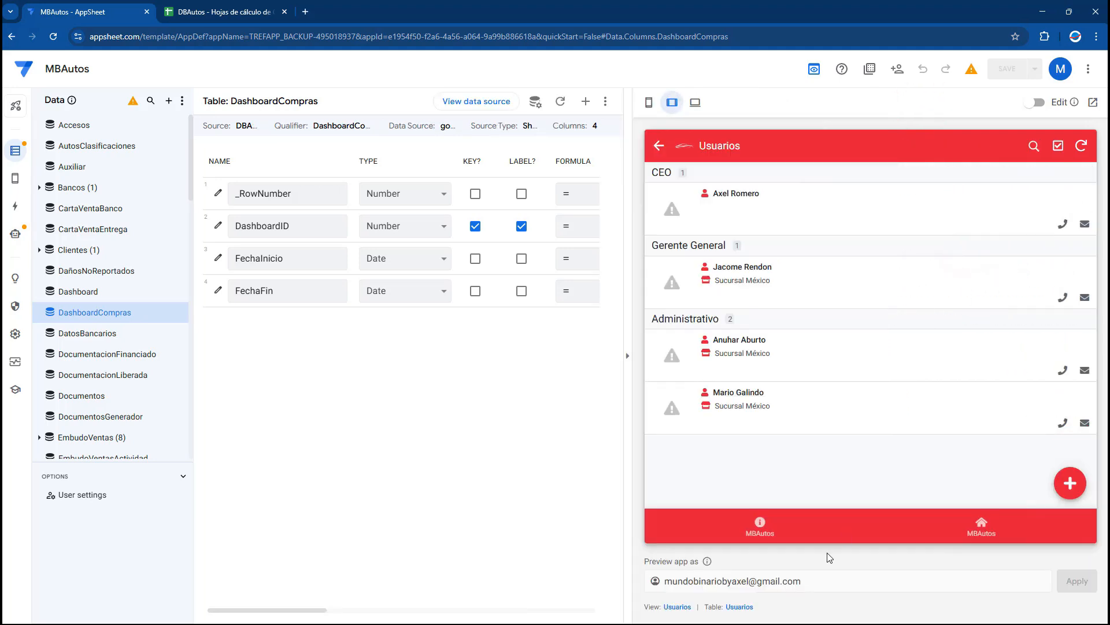
- Open the column definitions of the Usuarios table and locate the UsuarioFechaNacimiento column
click(739, 607)
scroll(289, 393, down, 2)
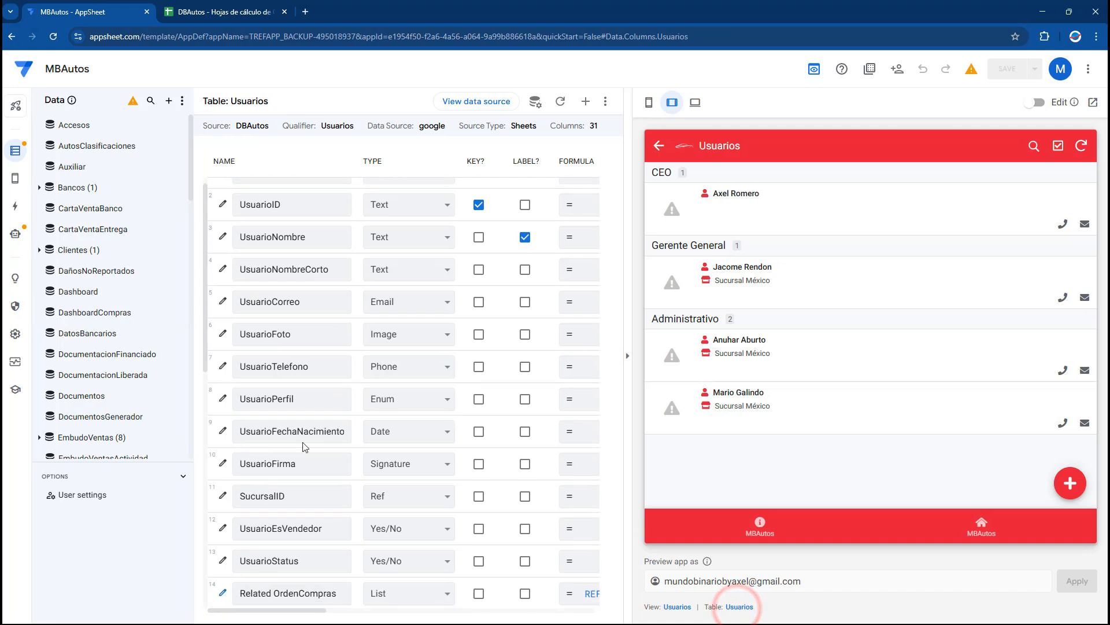
drag(272, 394, 325, 394)
- Open the CEO user's record for editing in the preview and bring up its Fecha de nacimiento field
click(1068, 479)
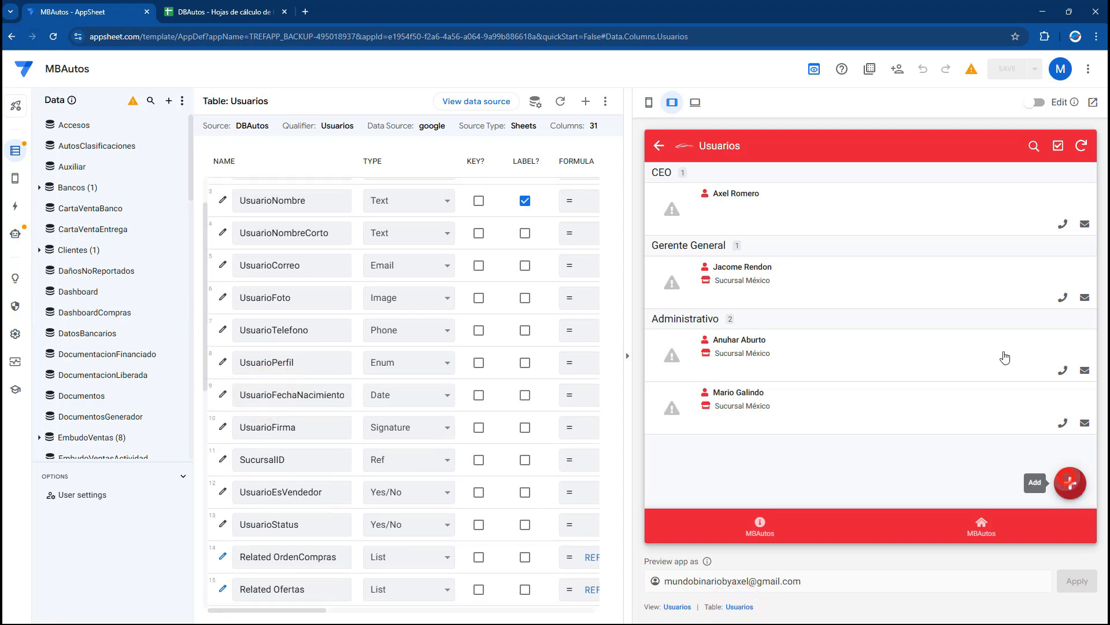
click(659, 146)
click(767, 216)
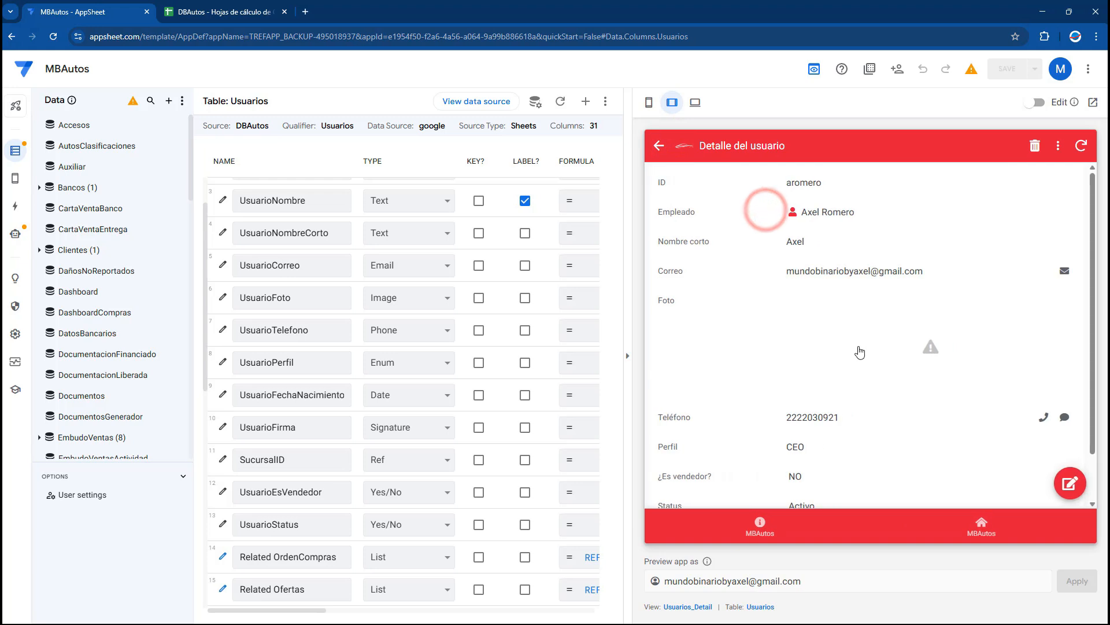
scroll(860, 349, down, 1)
click(1069, 482)
scroll(808, 355, down, 3)
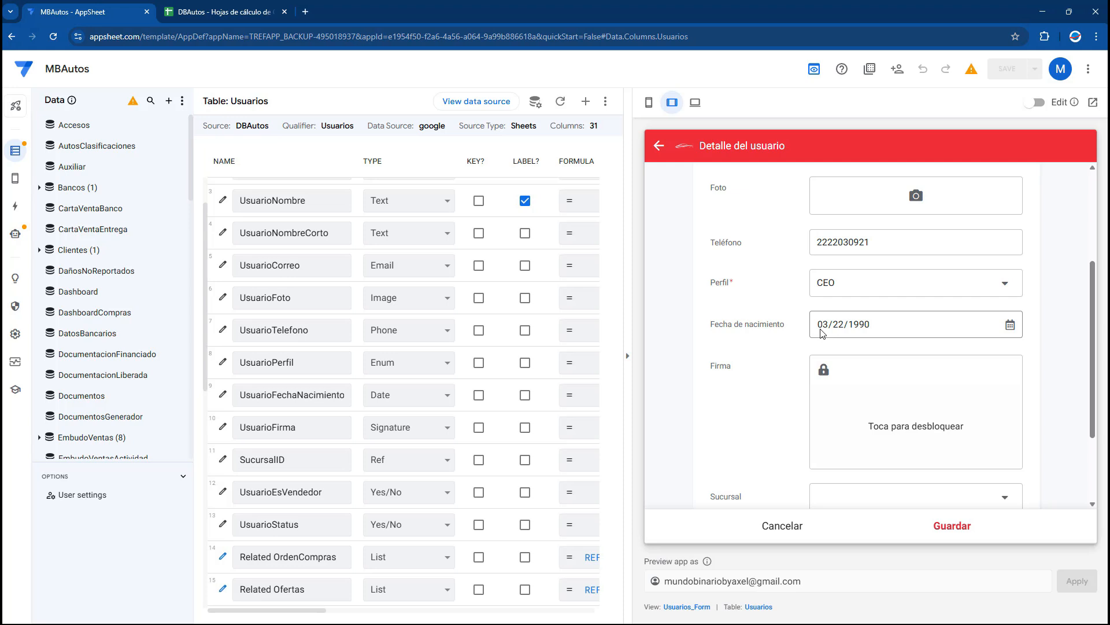
- Add a virtual column named UsuarioEdadVirtual to the Usuarios table
click(586, 101)
triple_click(560, 165)
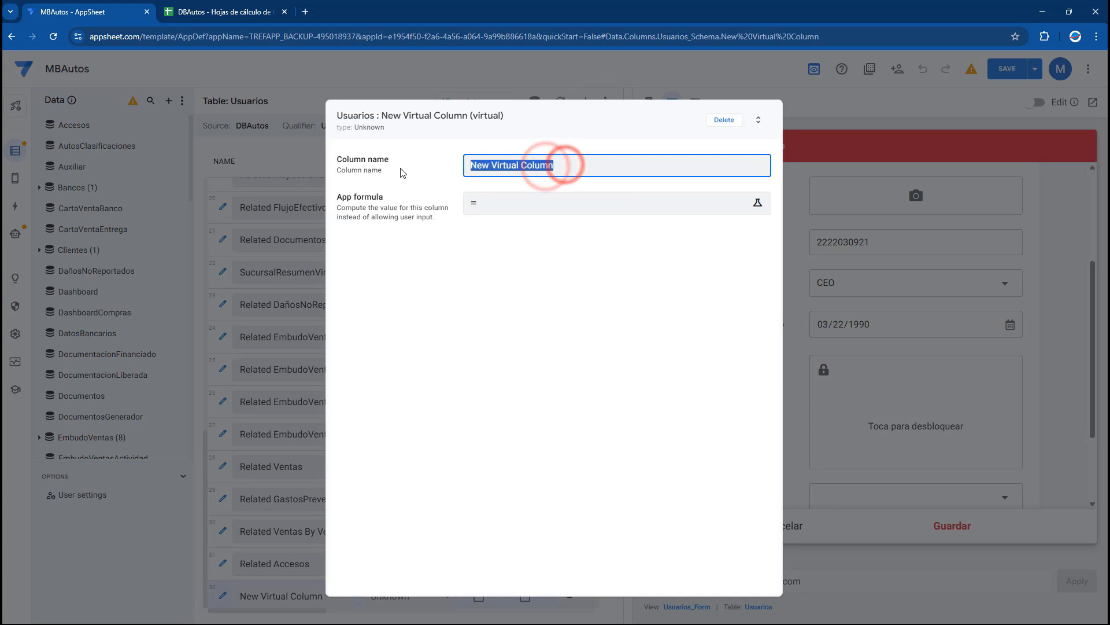
text(UsuarioEdadVirtual)
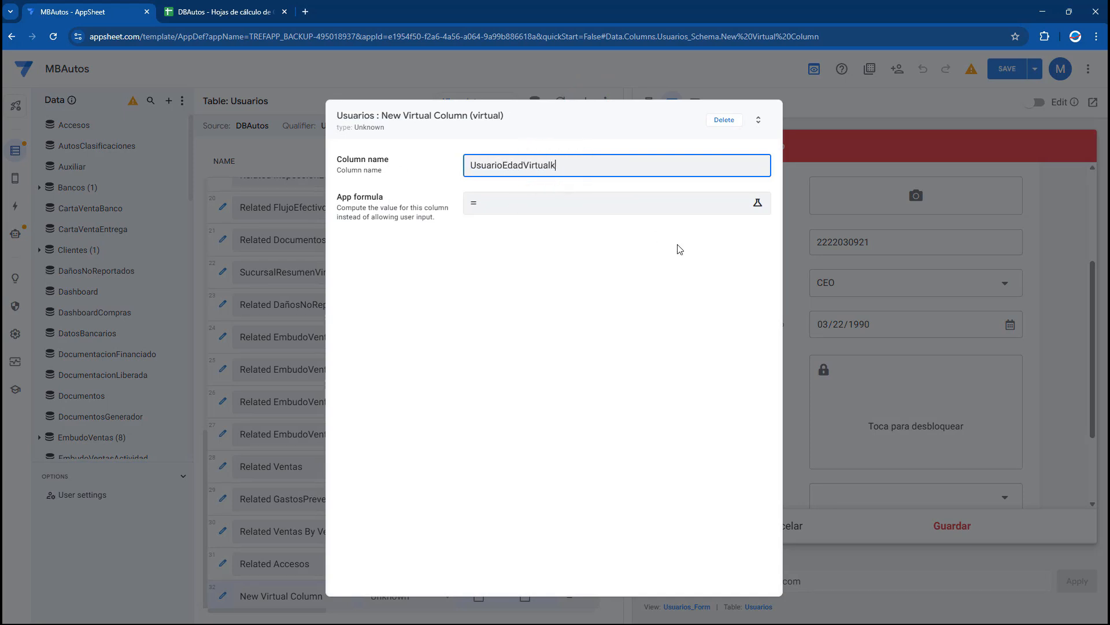
- Start the app formula of UsuarioEdadVirtual with an IF() whose parentheses stand on separate lines
click(564, 203)
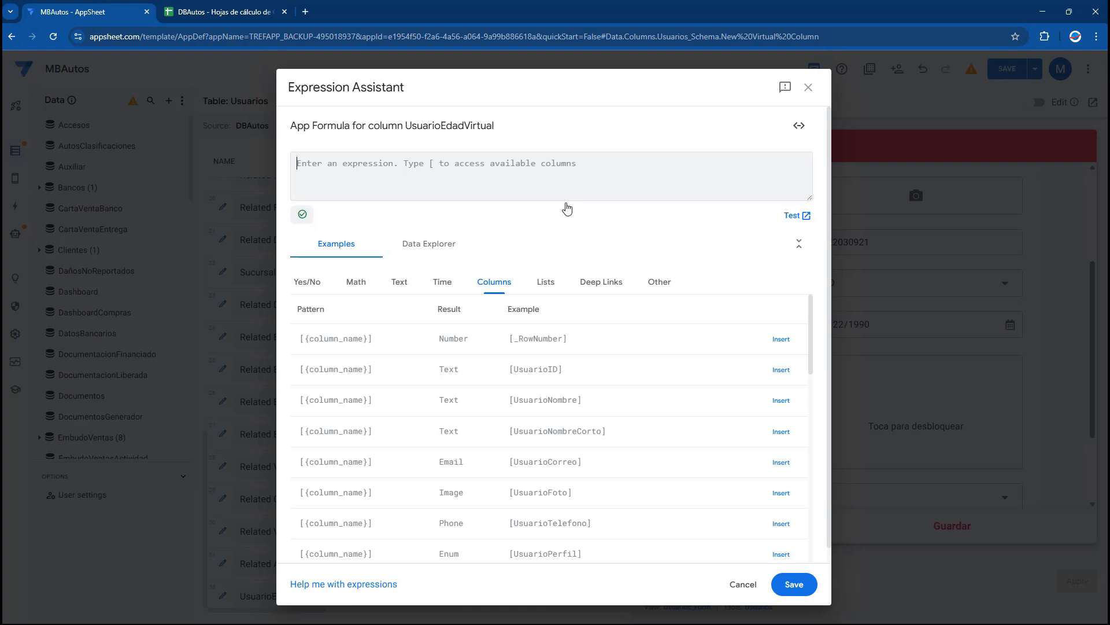
text(I)
key(Return)
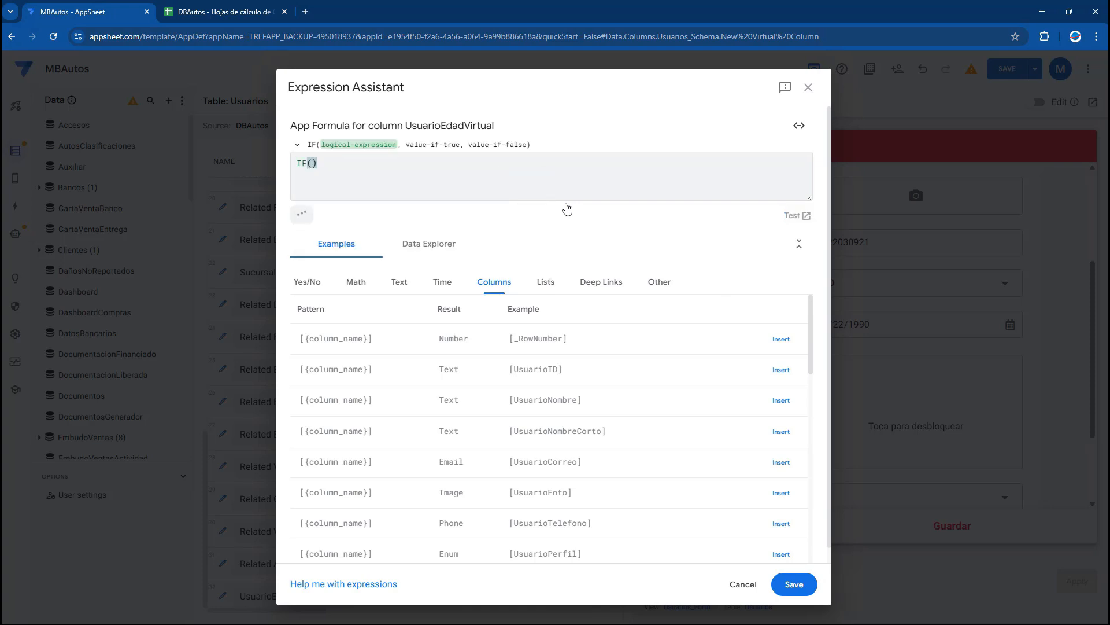
key(Return)
key(Up)
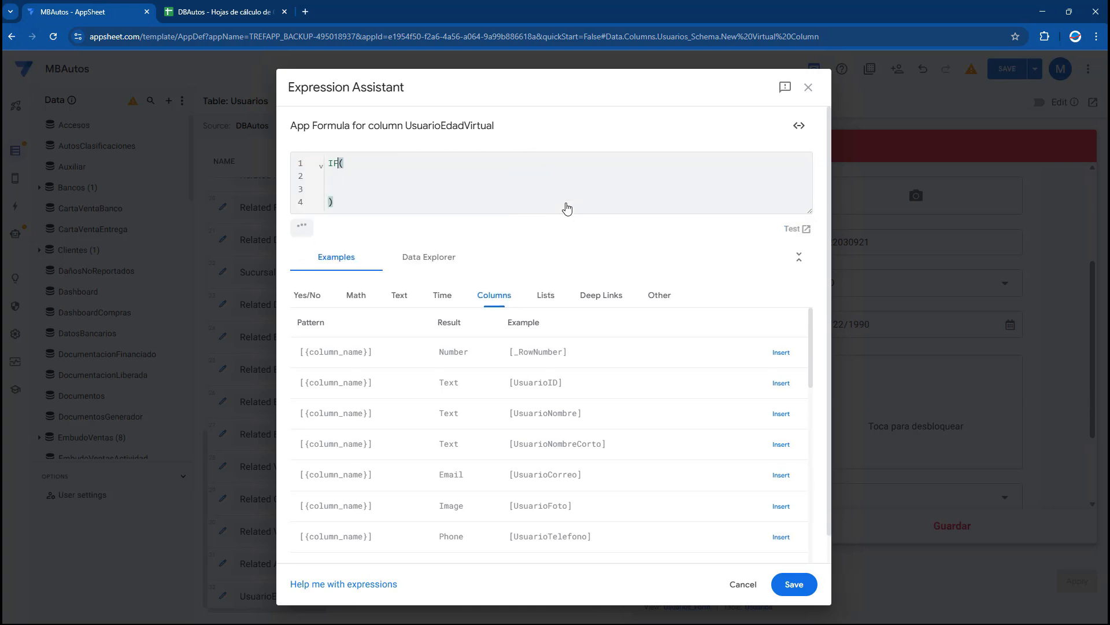
key(Return)
key(Down)
- Enter ISNOTBLANK([UsuarioFechaNacimiento]) as the IF condition
text(ISNBO)
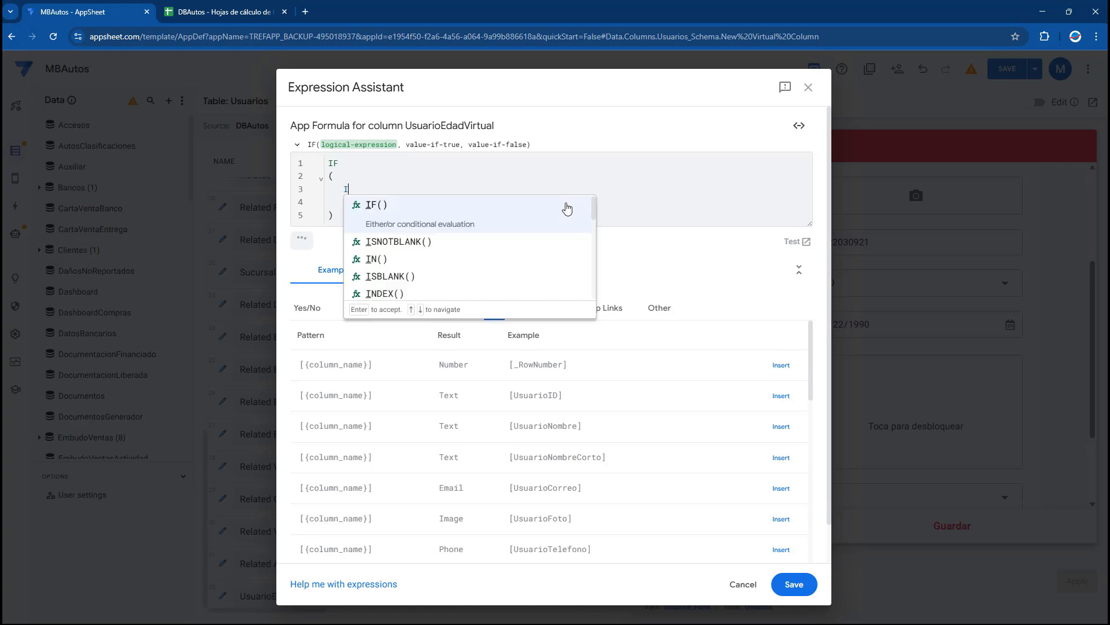
text(OTB)
key(Return)
text([UsuarioFechaNacimiento])
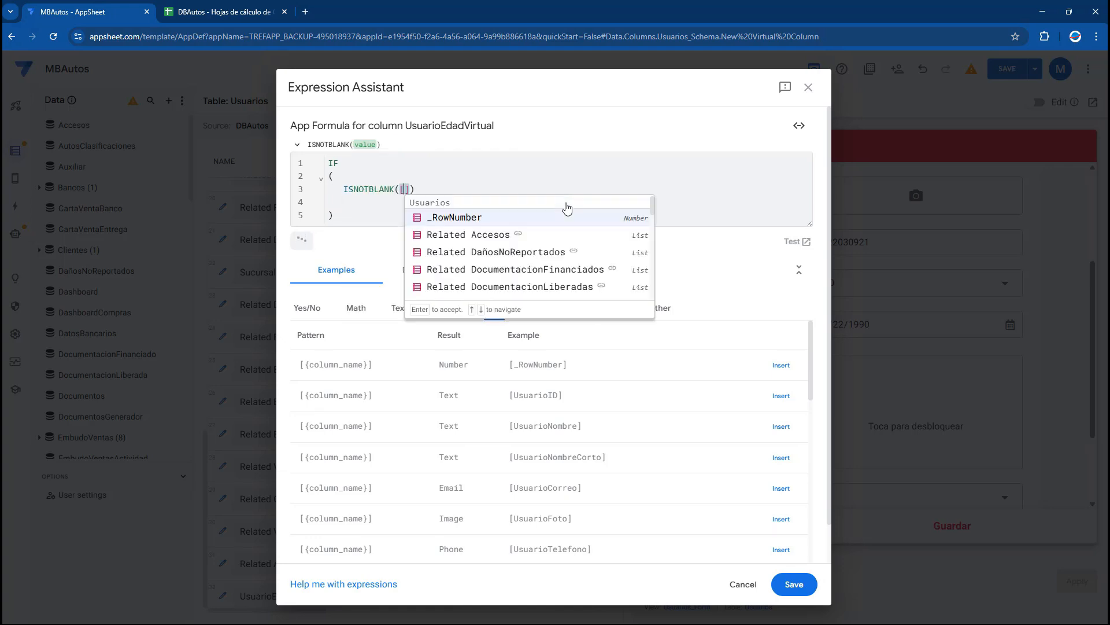
key(Return)
key(Right)
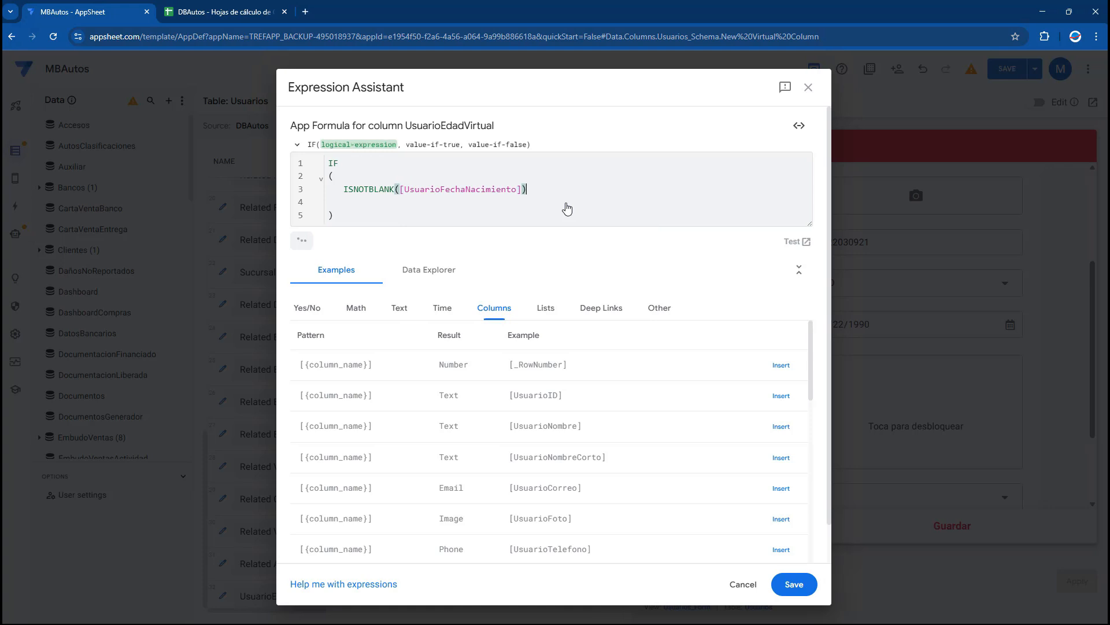
- Add the two argument separators on their own lines of the IF, with 0 as the value if false
key(Return)
text(,   )
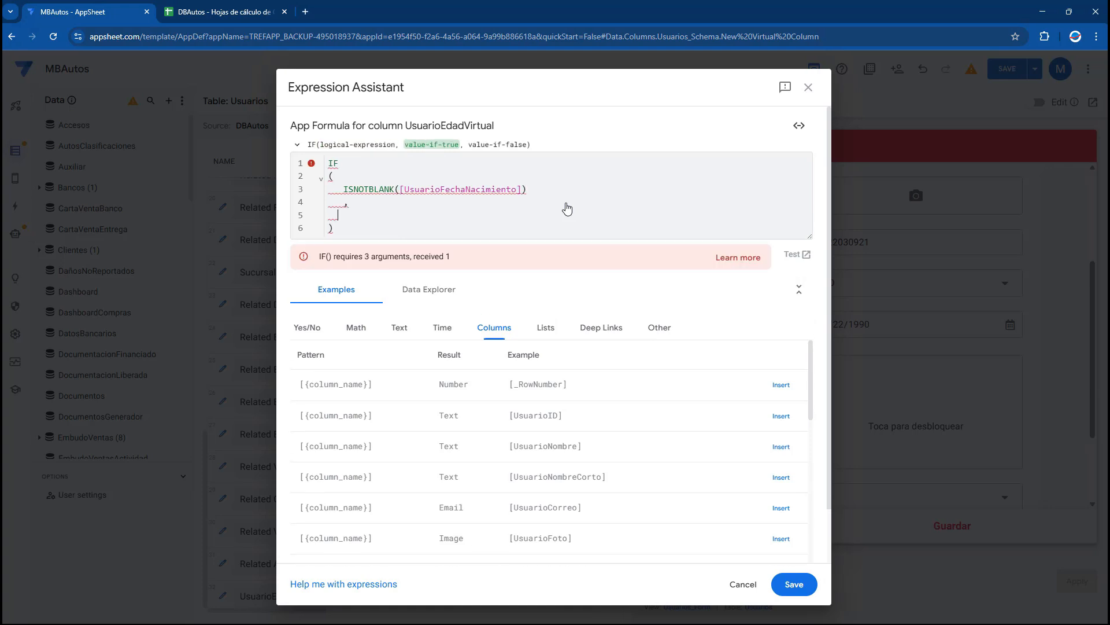
text(,0)
key(Up)
key(Left)
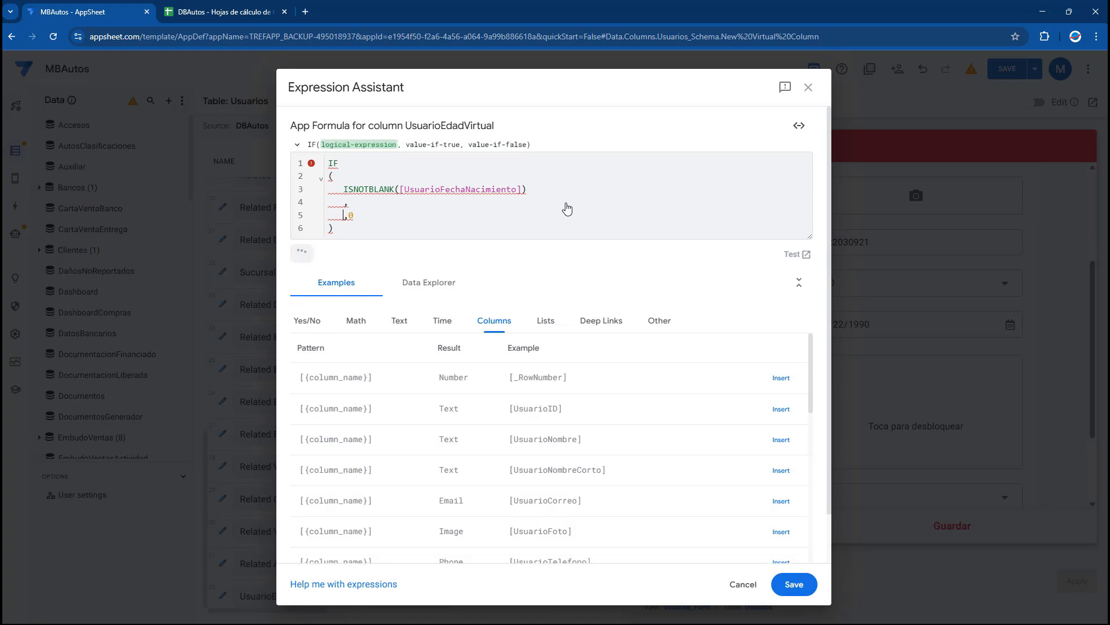
- Enter TODAY()-[UsuarioFechaNacimiento] as the IF's value if true
click(384, 207)
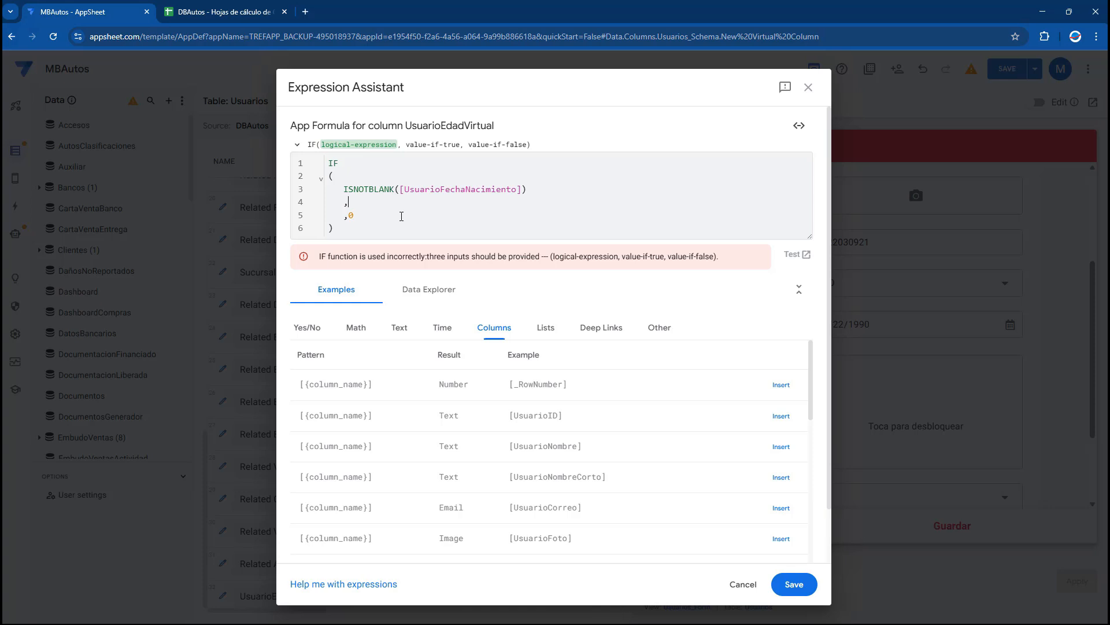
text(TODAY)
key(Return)
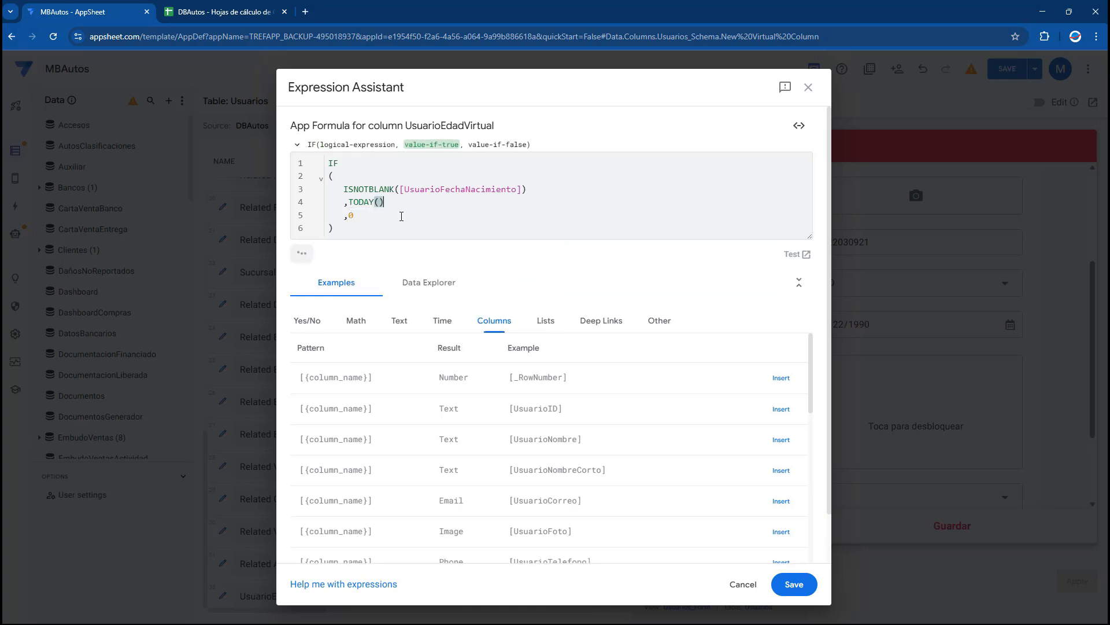
text(-)
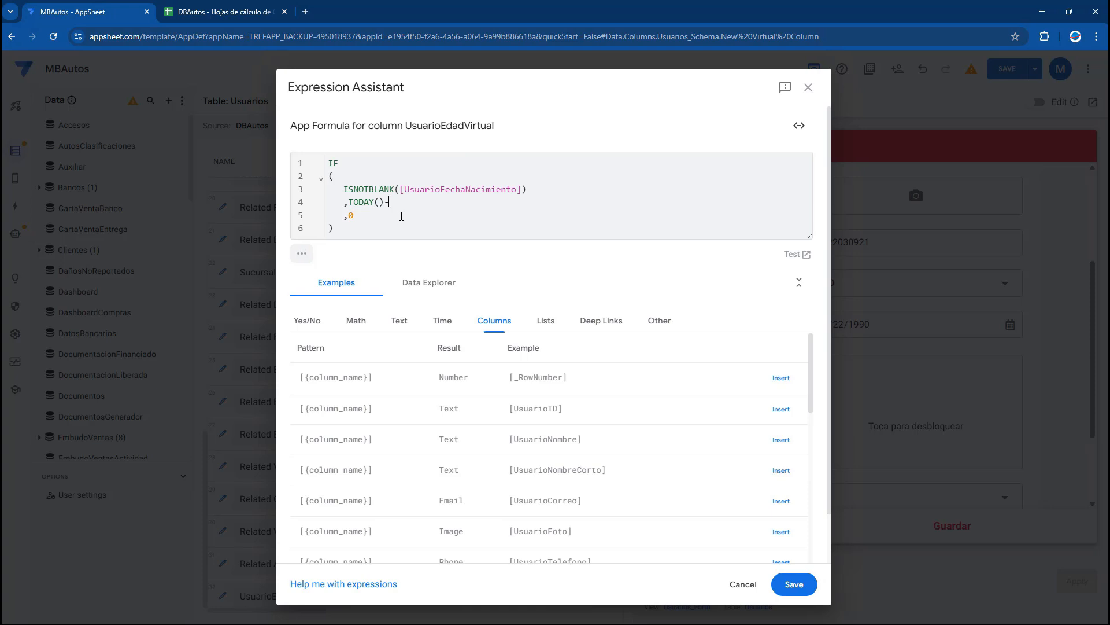
text([UsuarioFecha)
key(Return)
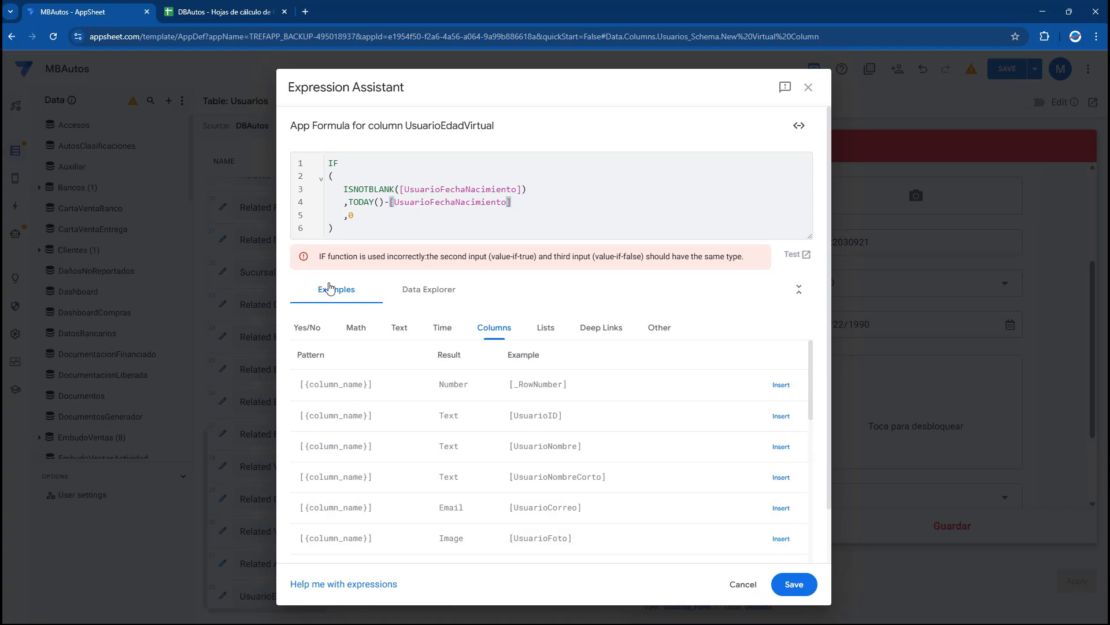
- Enclose the date subtraction in parentheses and wrap it in the TOTALHOURS() function
click(351, 202)
text(()
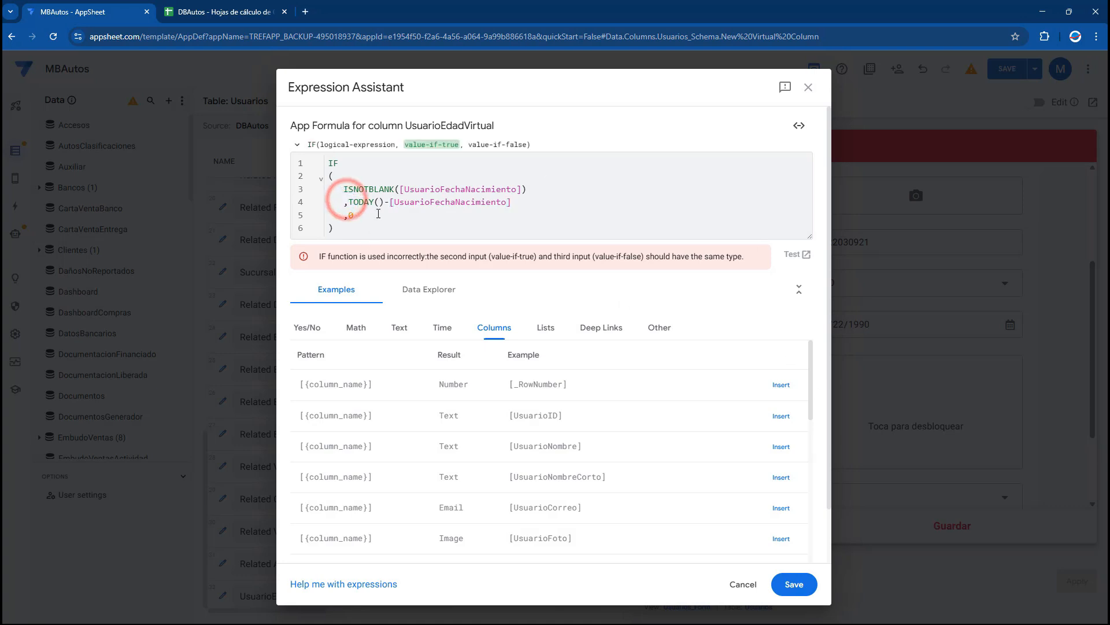
click(518, 202)
text())
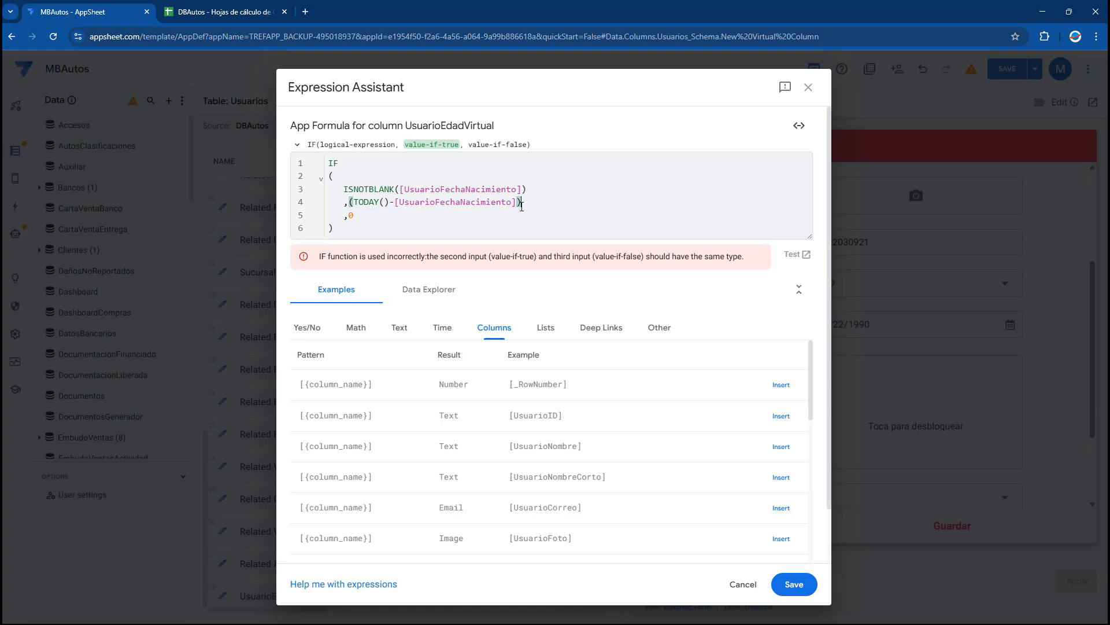
click(350, 201)
text(TOTALHOURS)
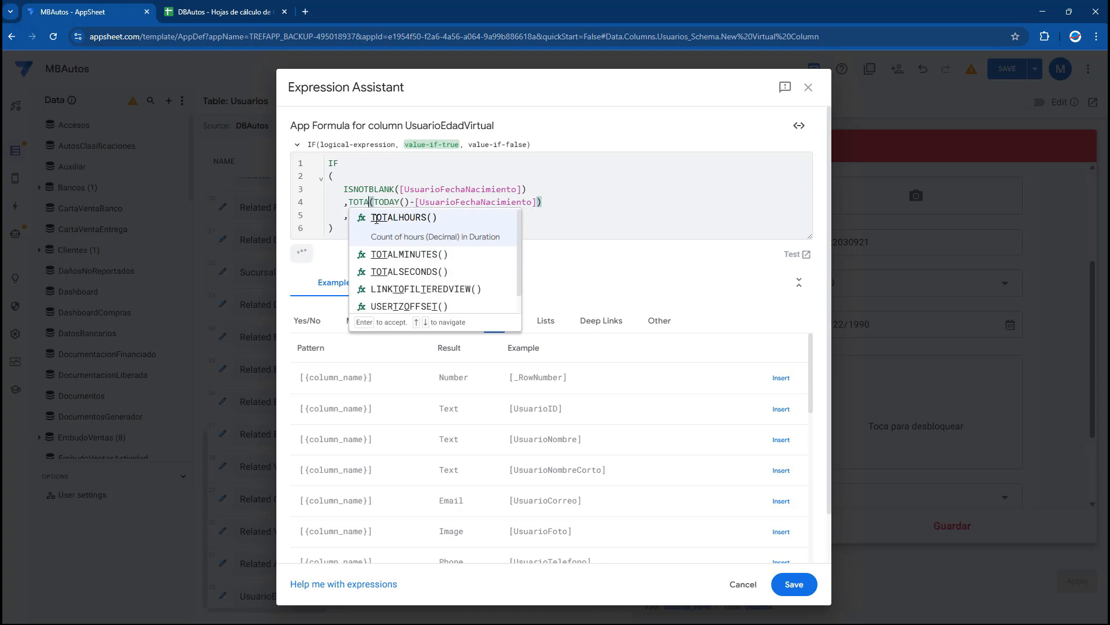
key(Return)
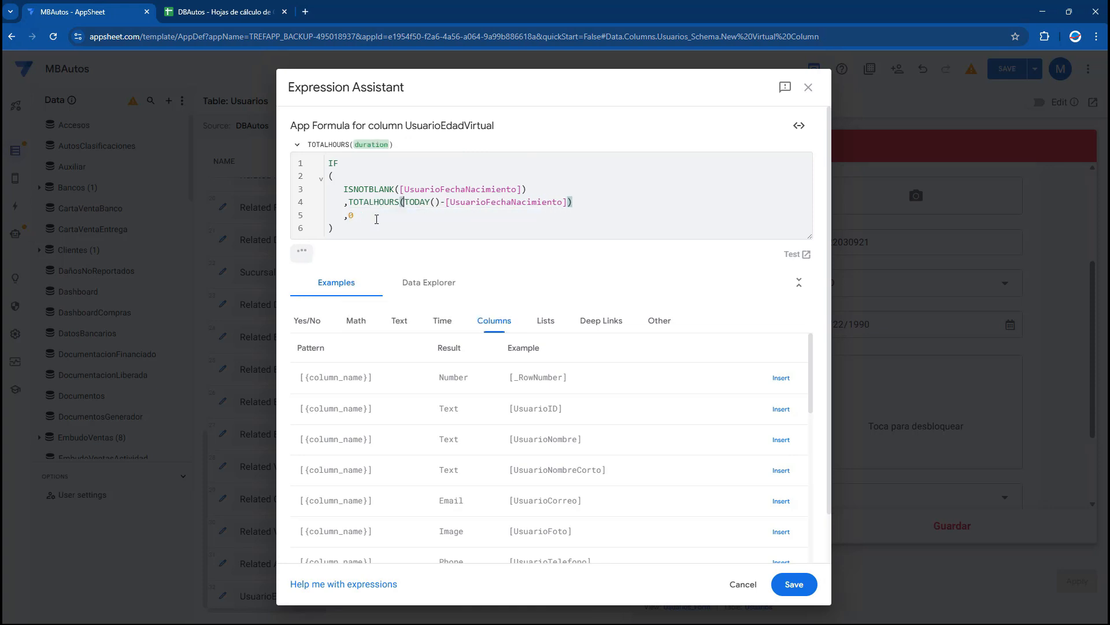
- Divide the TOTALHOURS() result by 24 to convert it to days
click(610, 199)
drag(426, 199, 507, 201)
click(637, 202)
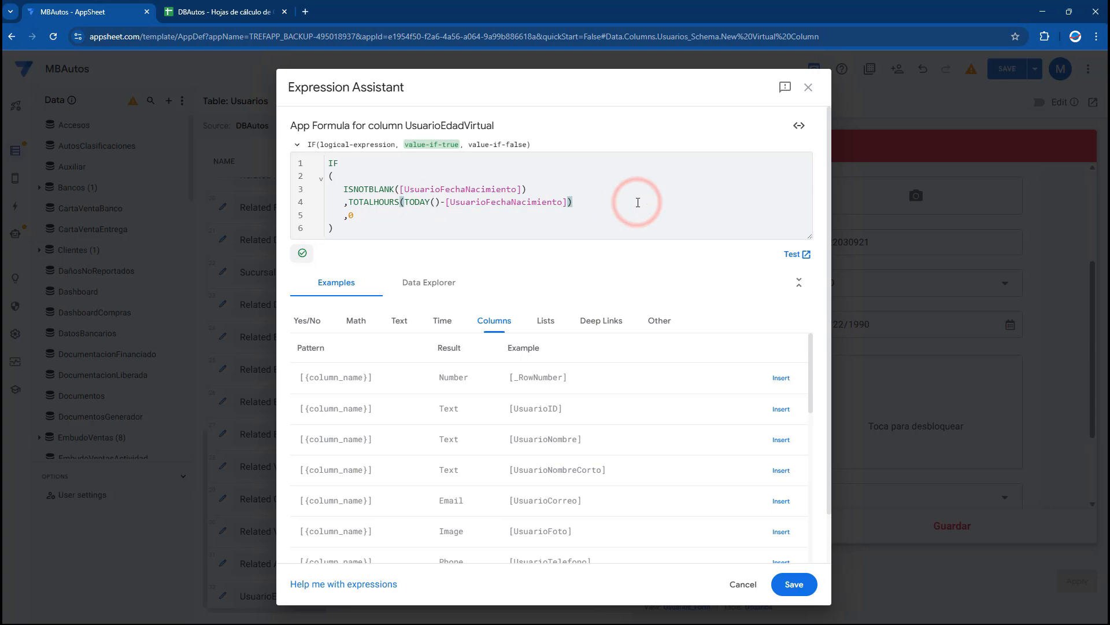
text(/24)
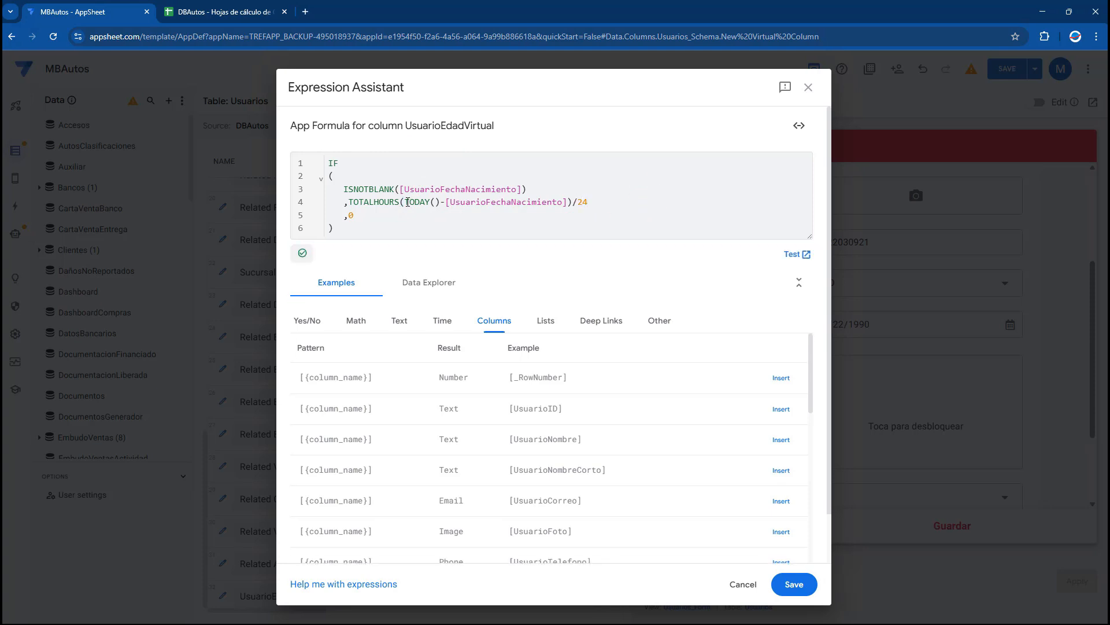
- Enclose the days calculation in parentheses, divide it by 365 and save the age formula
click(348, 202)
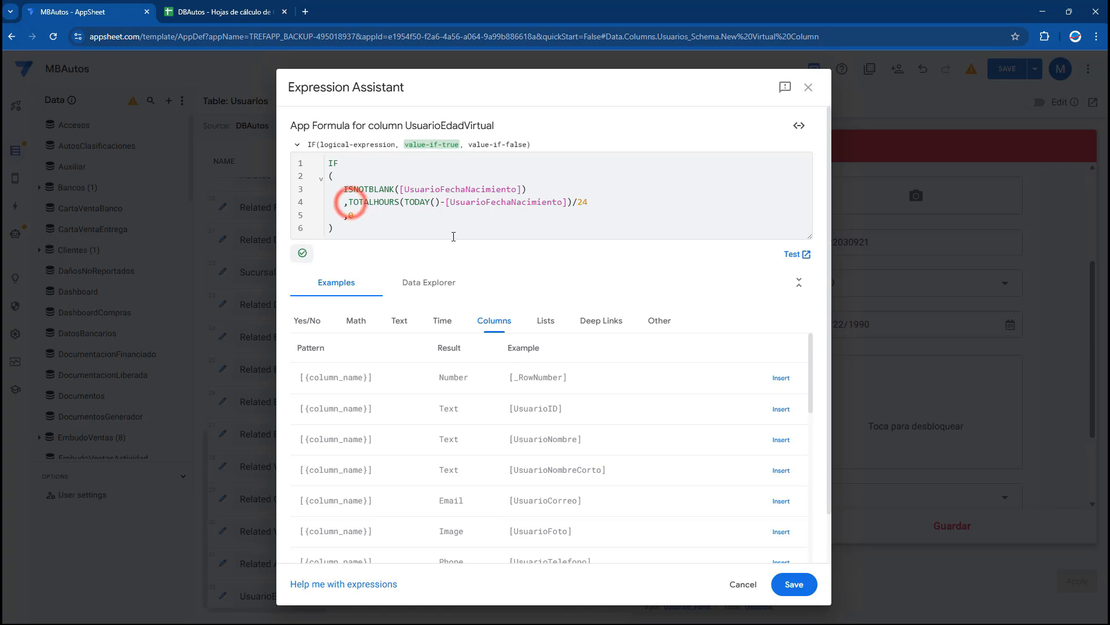
text(()
click(607, 201)
text()/)
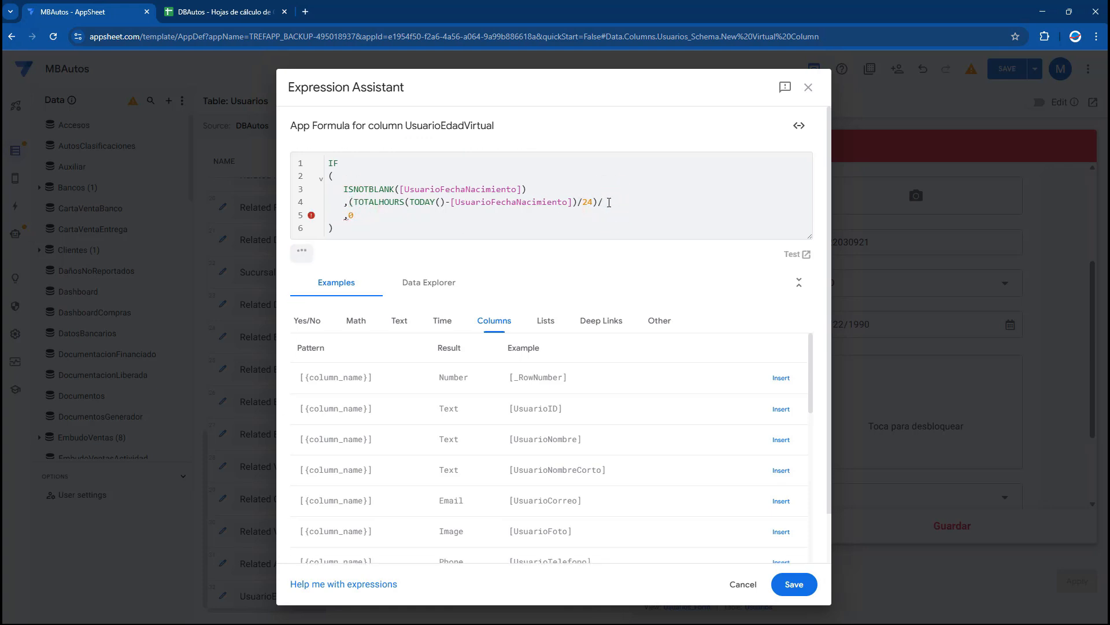
text(365)
click(794, 584)
- Set the display name of UsuarioEdadVirtual to Edad and finish the column's settings
scroll(415, 484, down, 5)
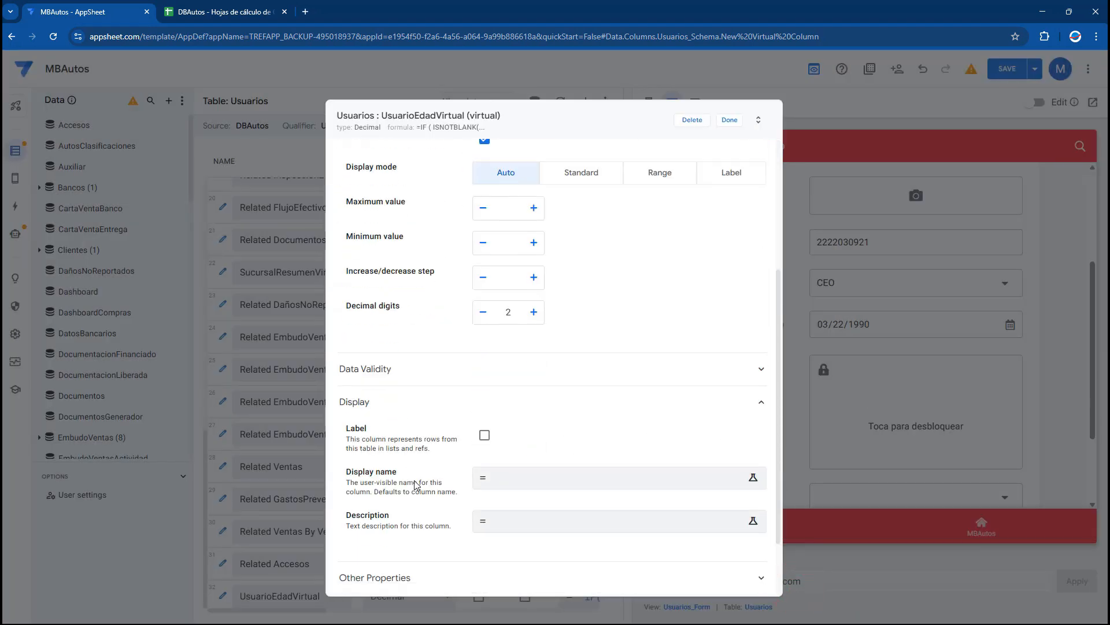
click(485, 462)
text(Edad)
click(790, 585)
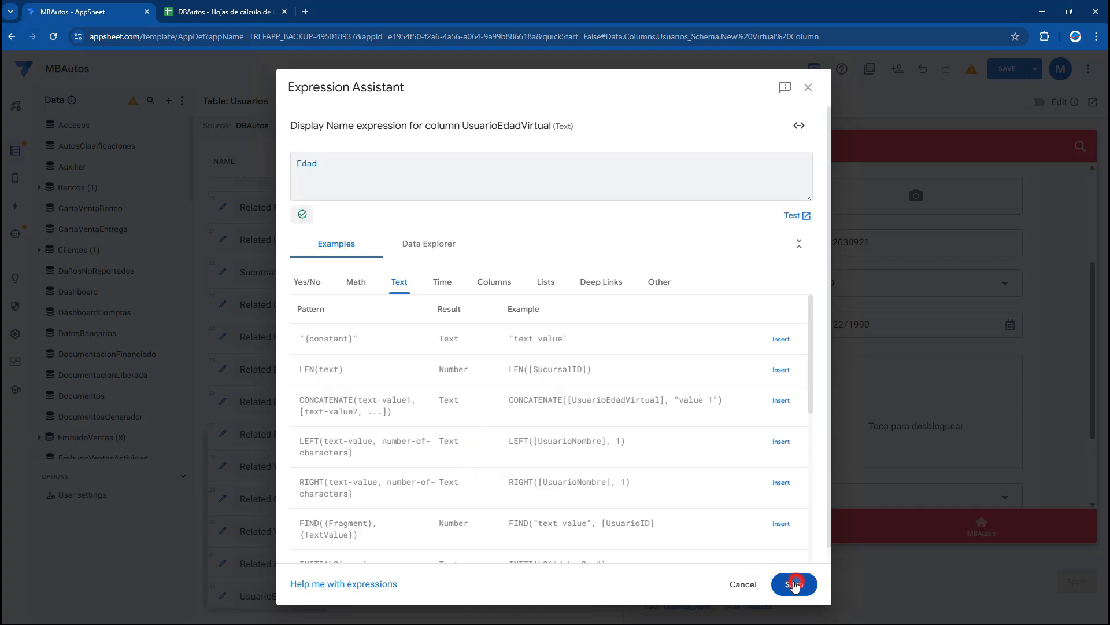
click(733, 123)
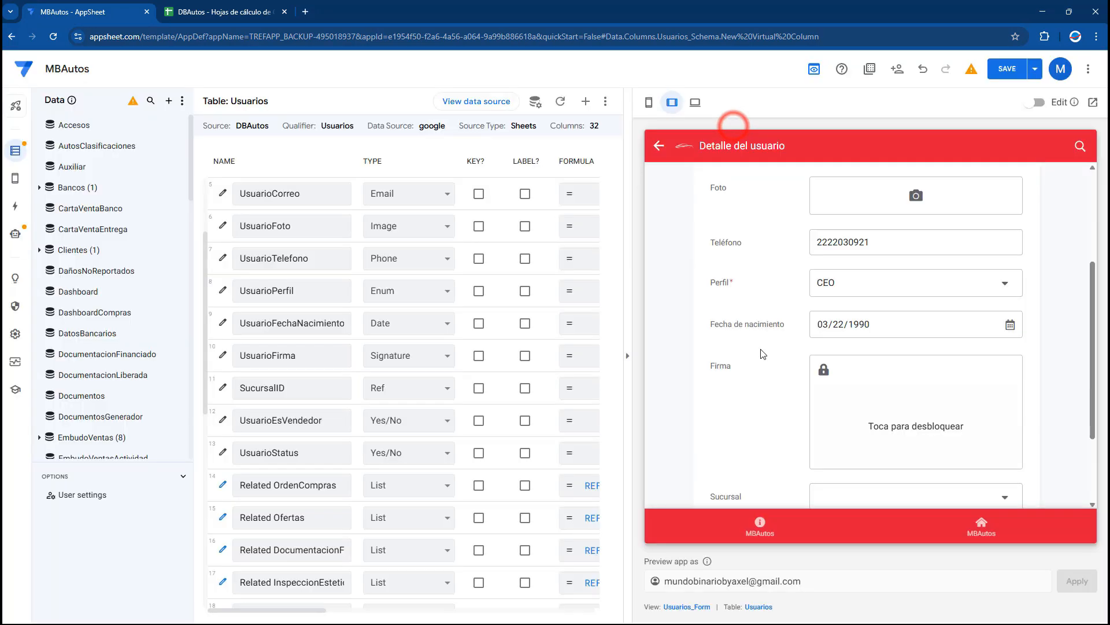
- Add UsuarioEdadVirtual to the column order of Usuarios_Form after UsuarioFechaNacimiento and save the app
click(687, 606)
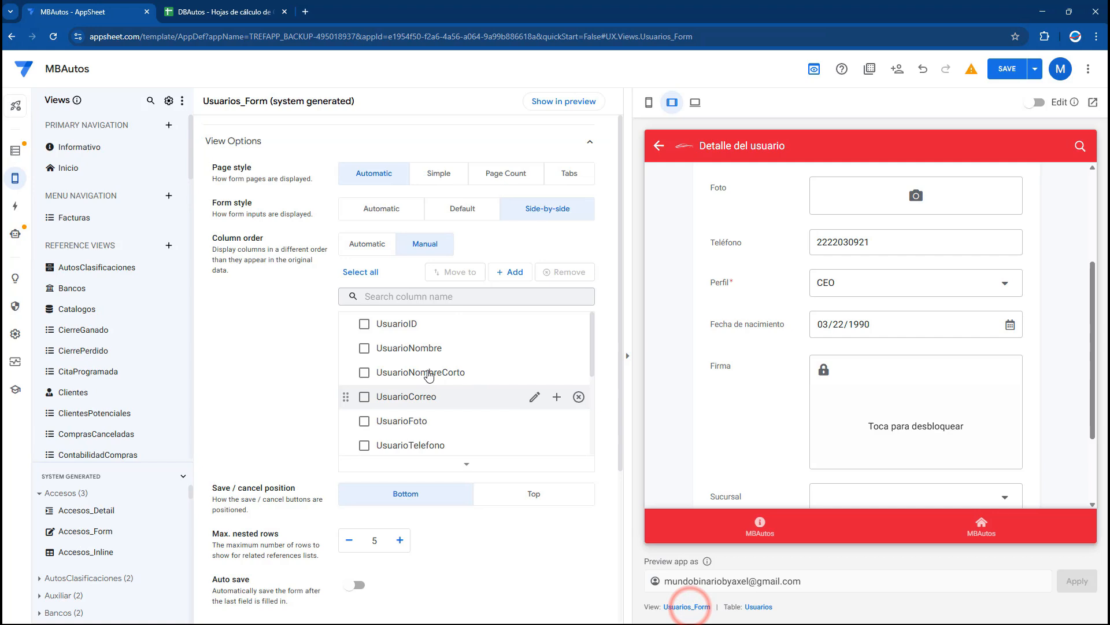
click(510, 272)
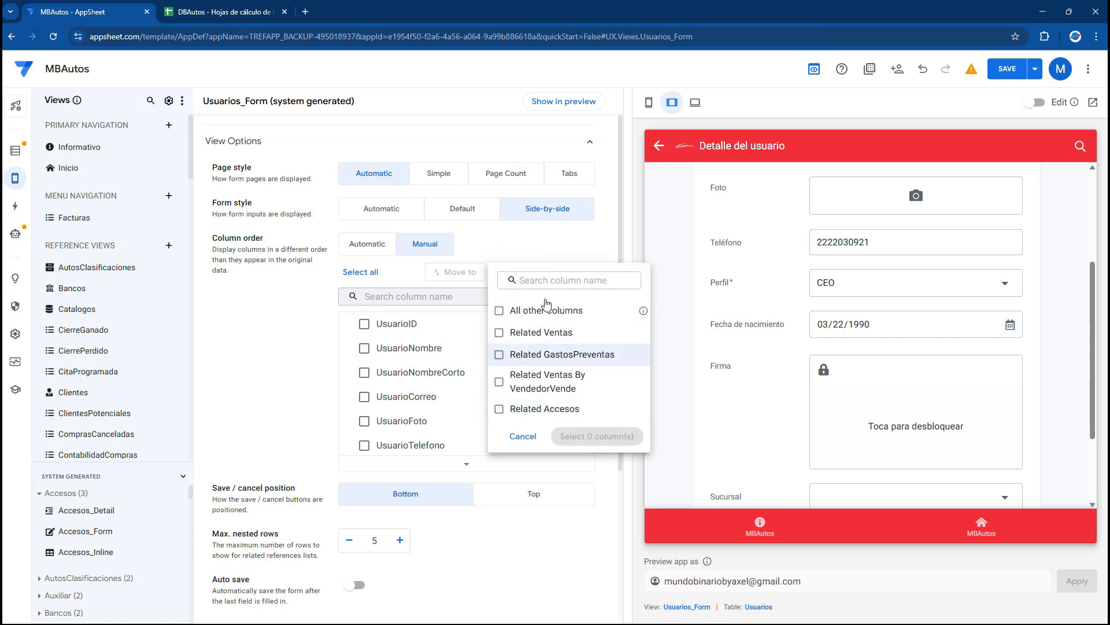
click(1009, 70)
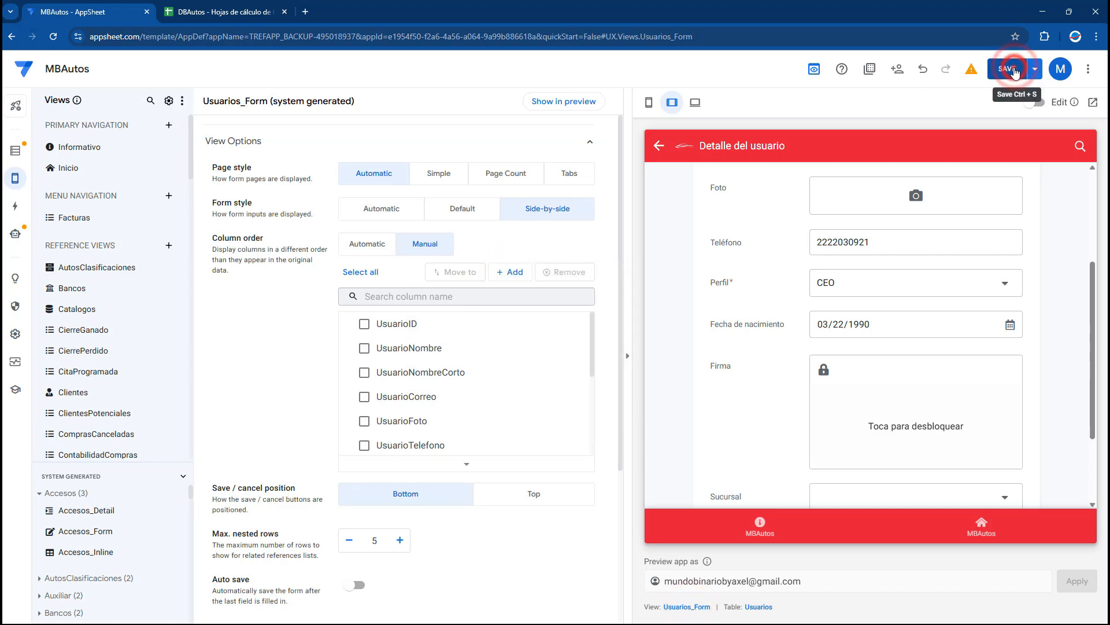
click(1014, 71)
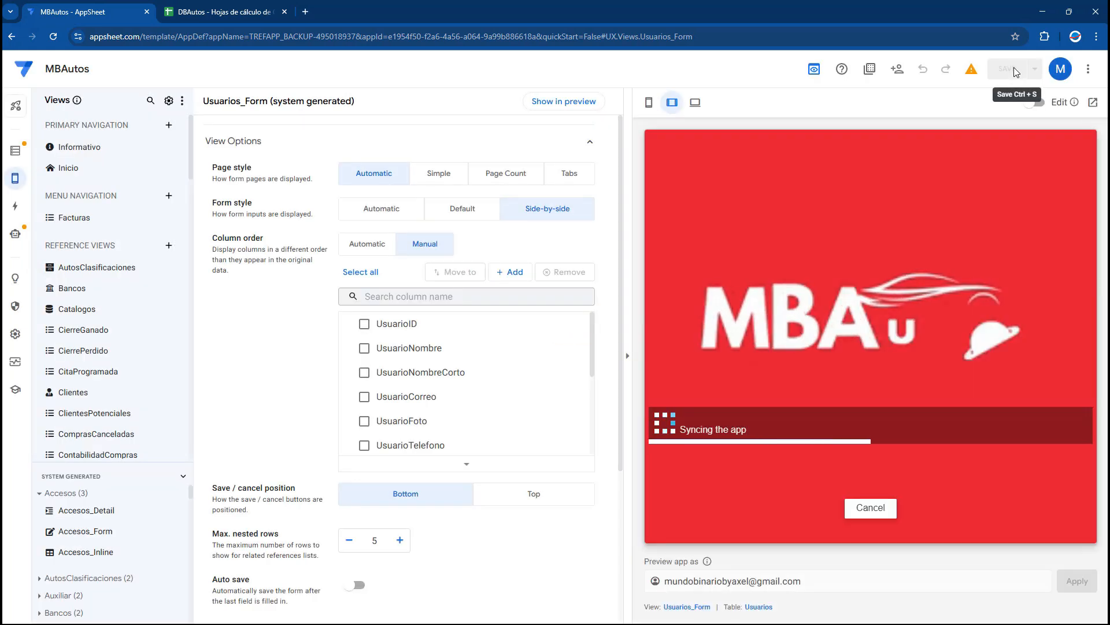
- Check the position of UsuarioEdadVirtual in the Usuarios_Form column order and which columns can still be added
scroll(570, 391, down, 6)
scroll(515, 253, up, 3)
click(516, 232)
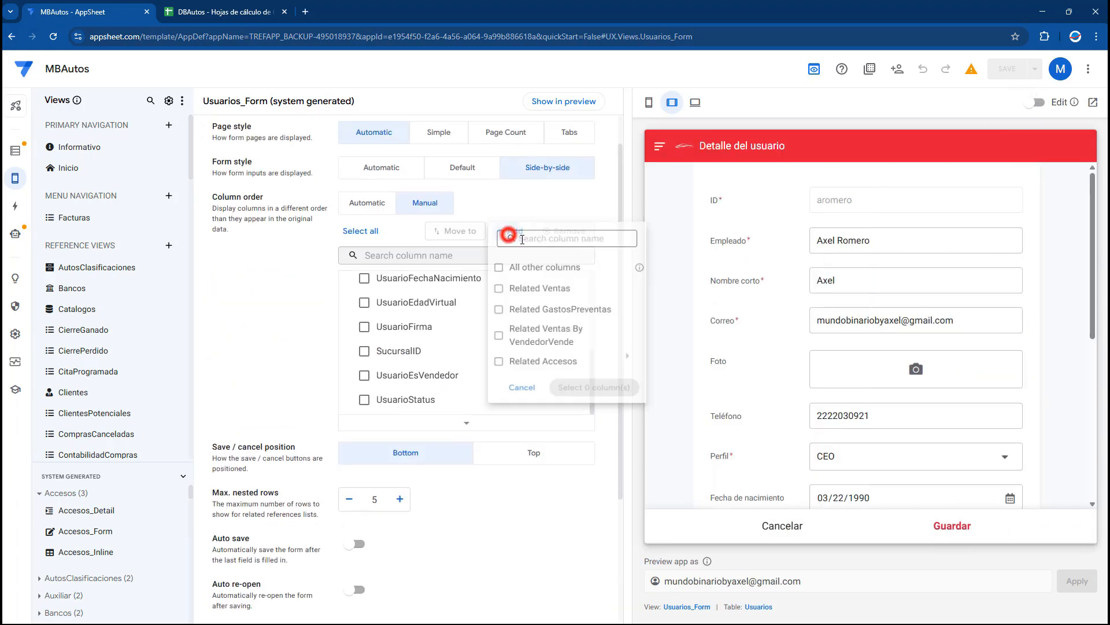
click(586, 491)
- Return to the Usuarios table's column definitions, switch the preview to phone size and locate UsuarioEdadVirtual
click(759, 606)
scroll(425, 531, down, 4)
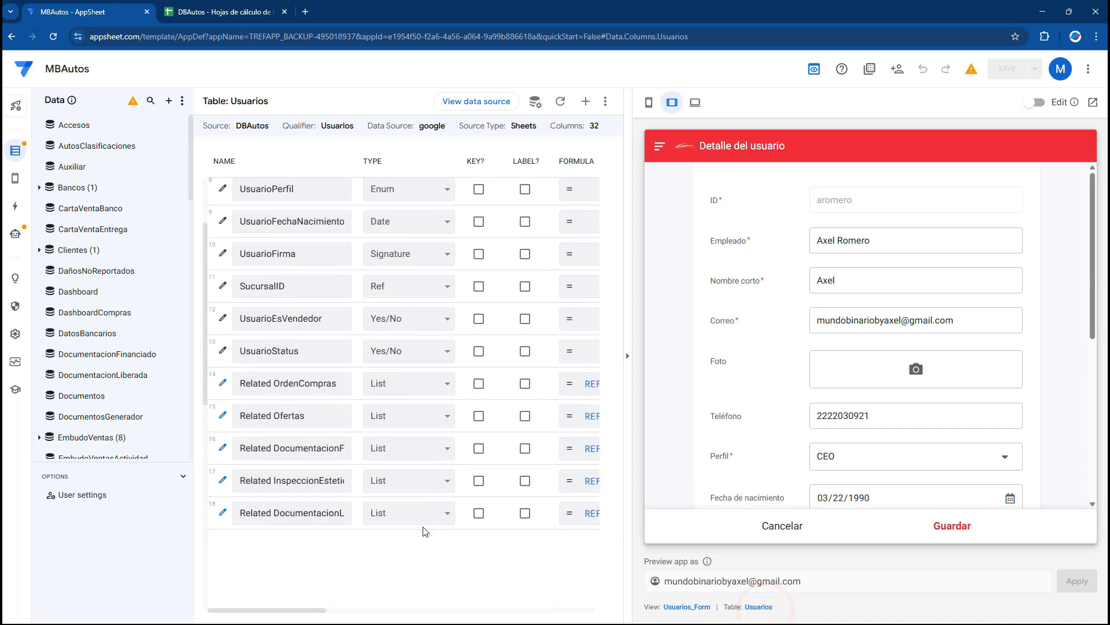
scroll(426, 531, down, 4)
click(649, 103)
scroll(716, 594, down, 4)
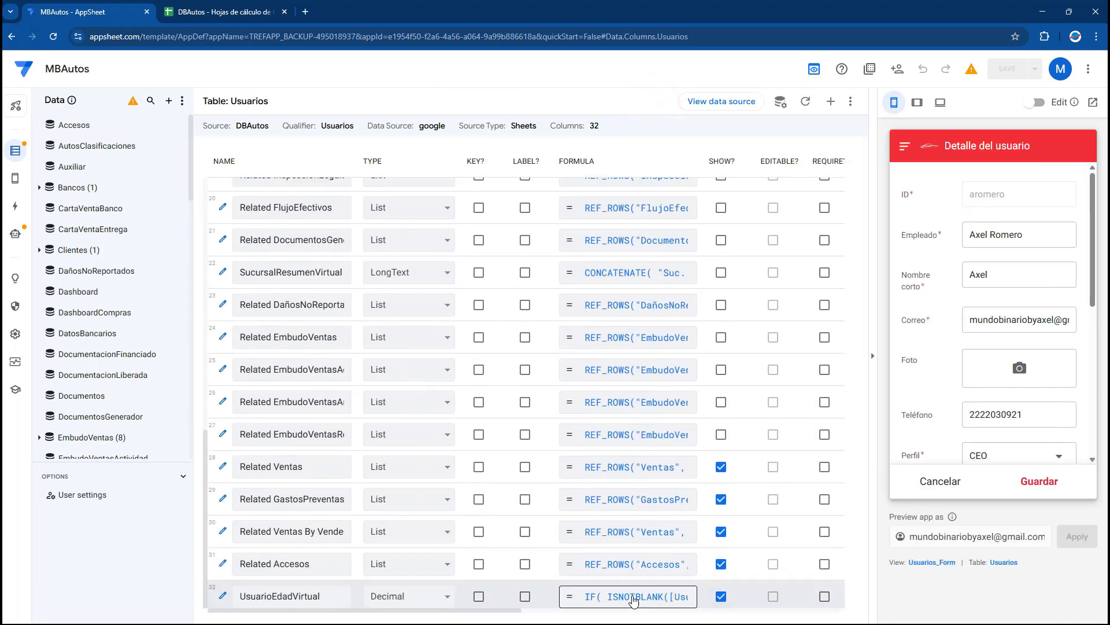
- Change the type of the UsuarioEdadVirtual column to Number and save the app
click(376, 597)
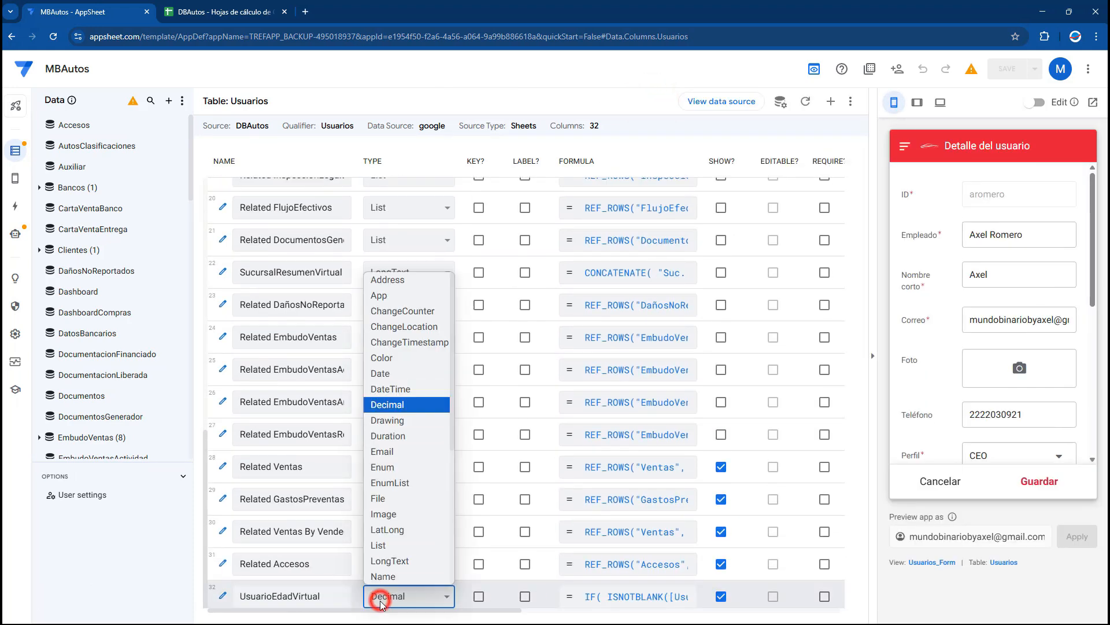
text(nu)
key(Return)
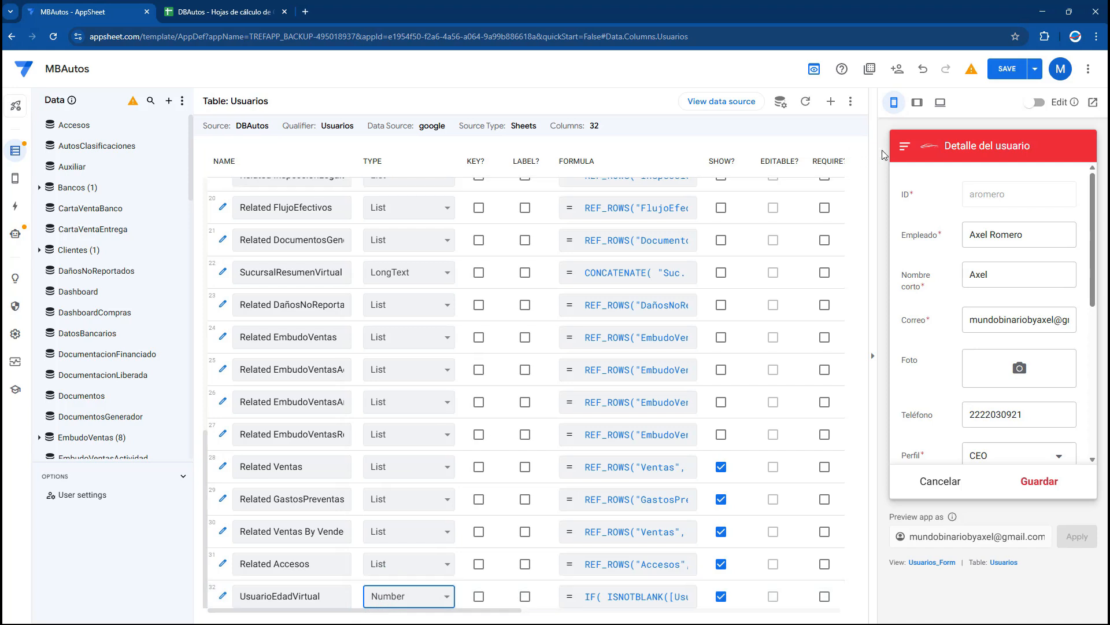
click(1011, 74)
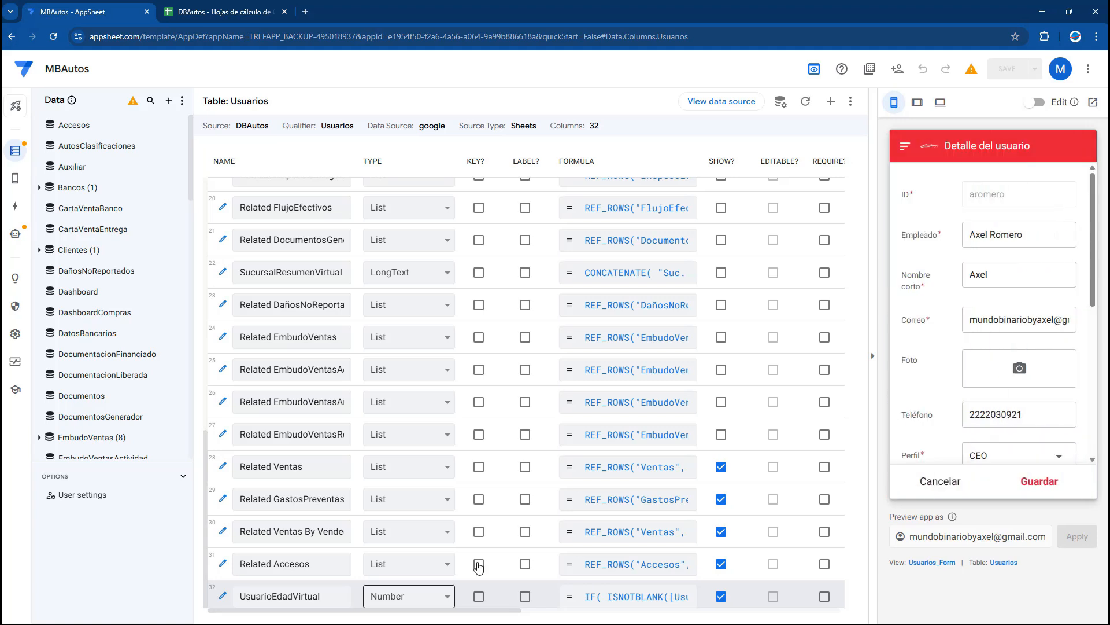
- Switch the preview to tablet size and clear the Fecha de nacimiento field in the user form to test the Edad field
click(917, 102)
scroll(862, 324, down, 5)
scroll(850, 261, up, 1)
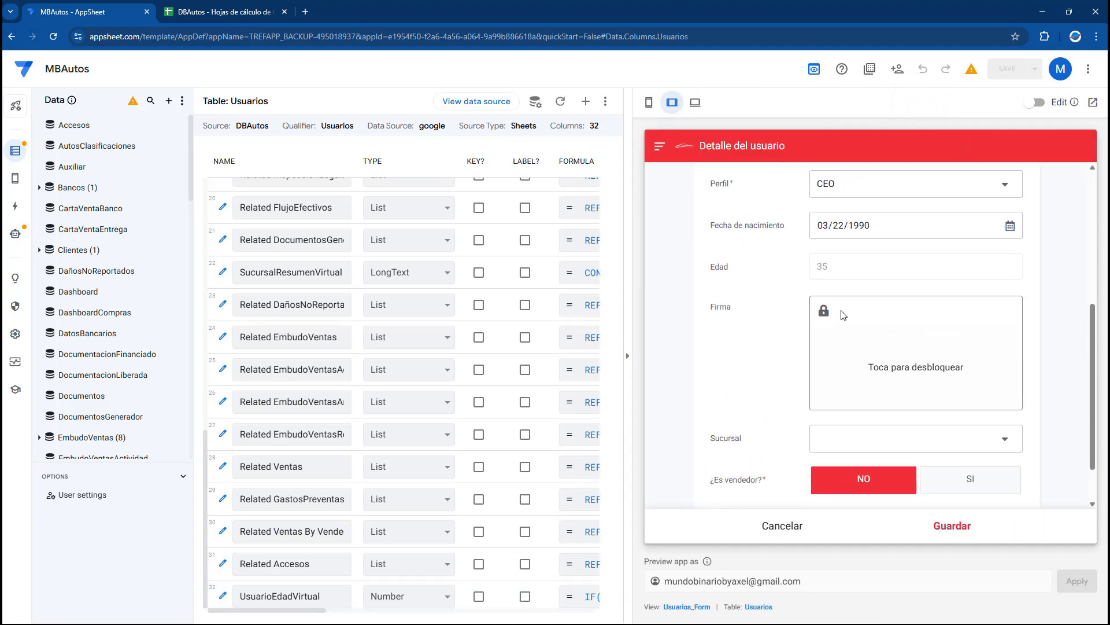
click(855, 225)
key(BackSpace)
click(839, 230)
click(798, 240)
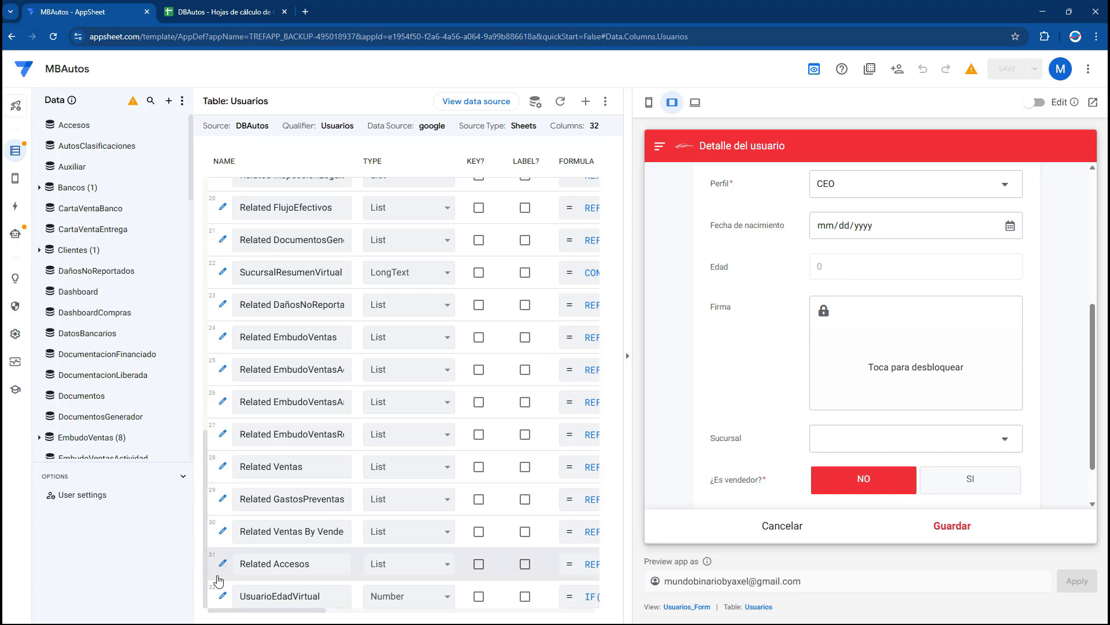
- Start a Show_If expression for the UsuarioEdadVirtual column that references [UsuarioEdadVirtual]
click(223, 596)
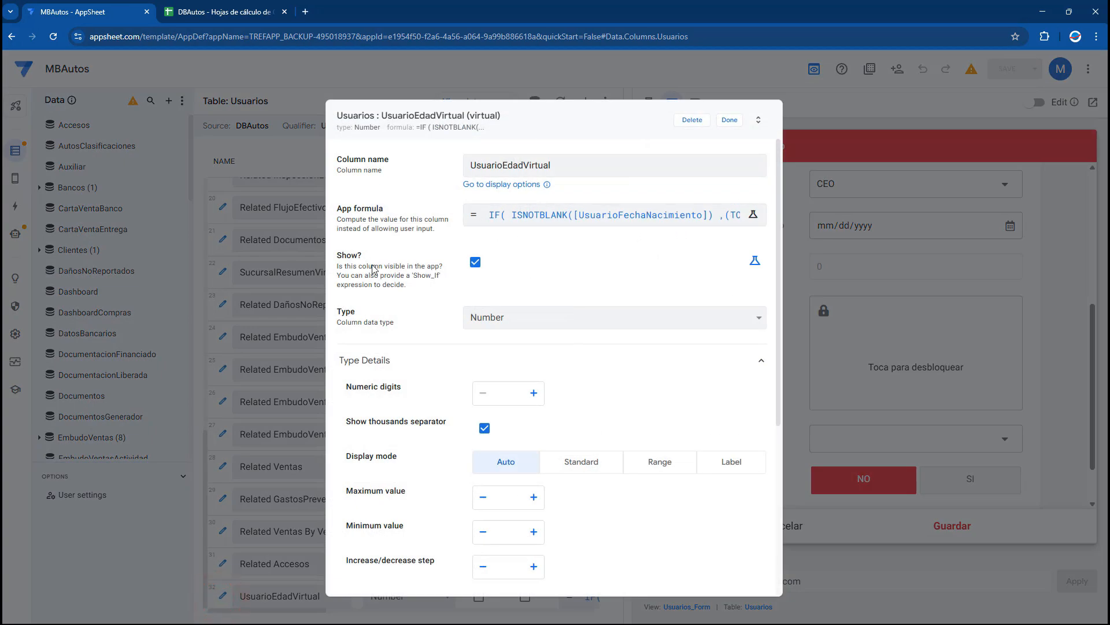
click(731, 120)
click(222, 596)
click(754, 261)
click(496, 262)
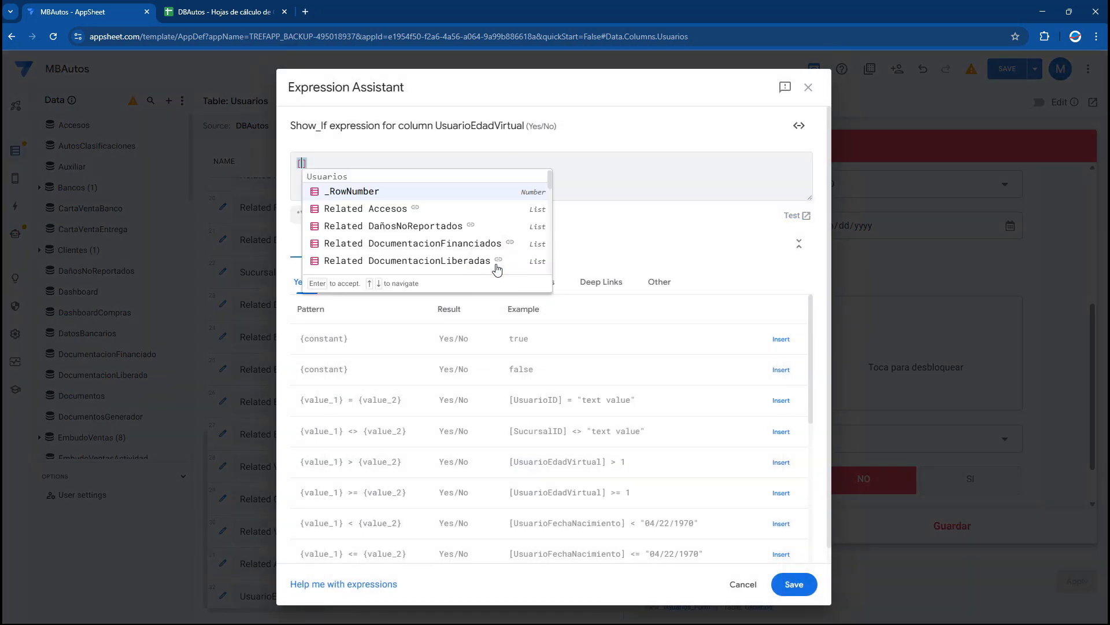
triple_click(475, 128)
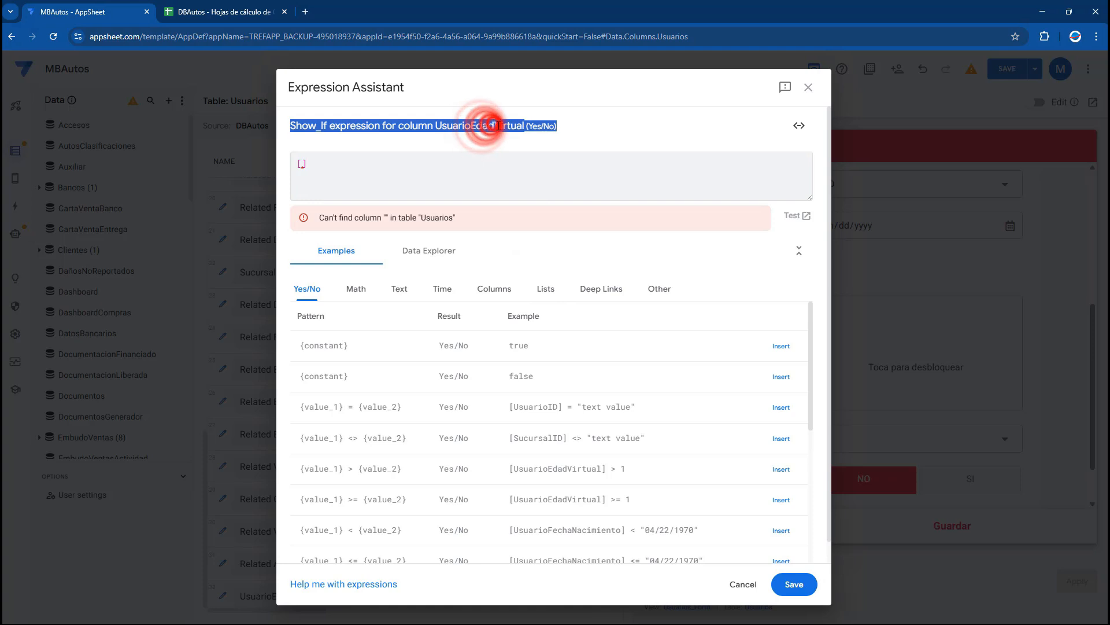
double_click(501, 128)
key(ctrl+c)
click(300, 164)
key(ctrl+v)
- Complete the Show_If expression as [UsuarioEdadVirtual]=0, accept the column changes and save the app
click(399, 165)
text(=)
click(409, 166)
text(0)
click(794, 584)
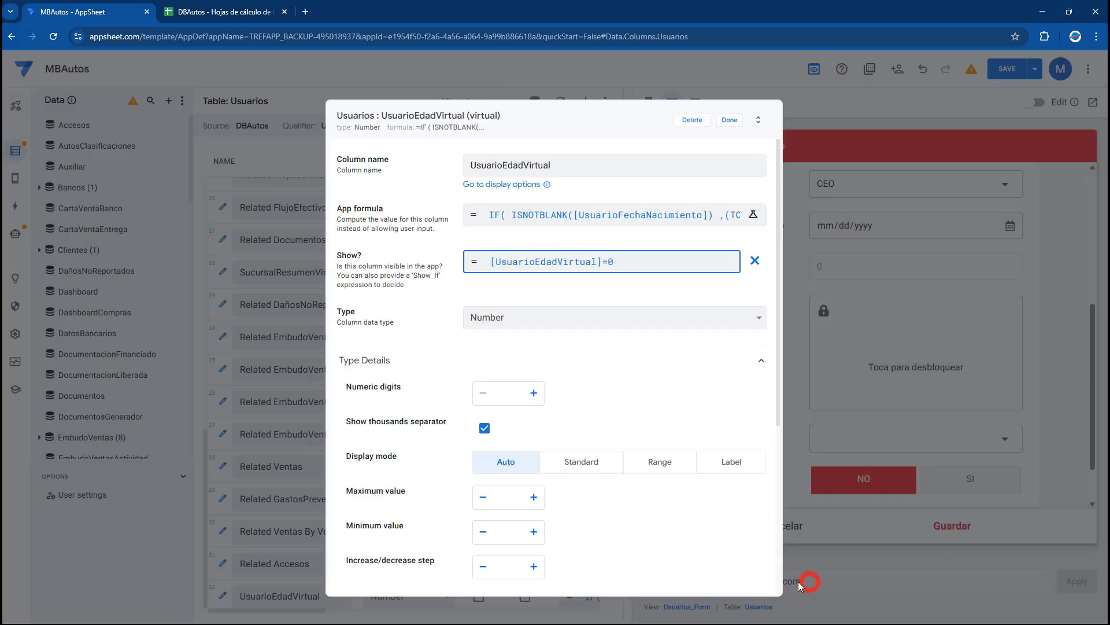
click(730, 120)
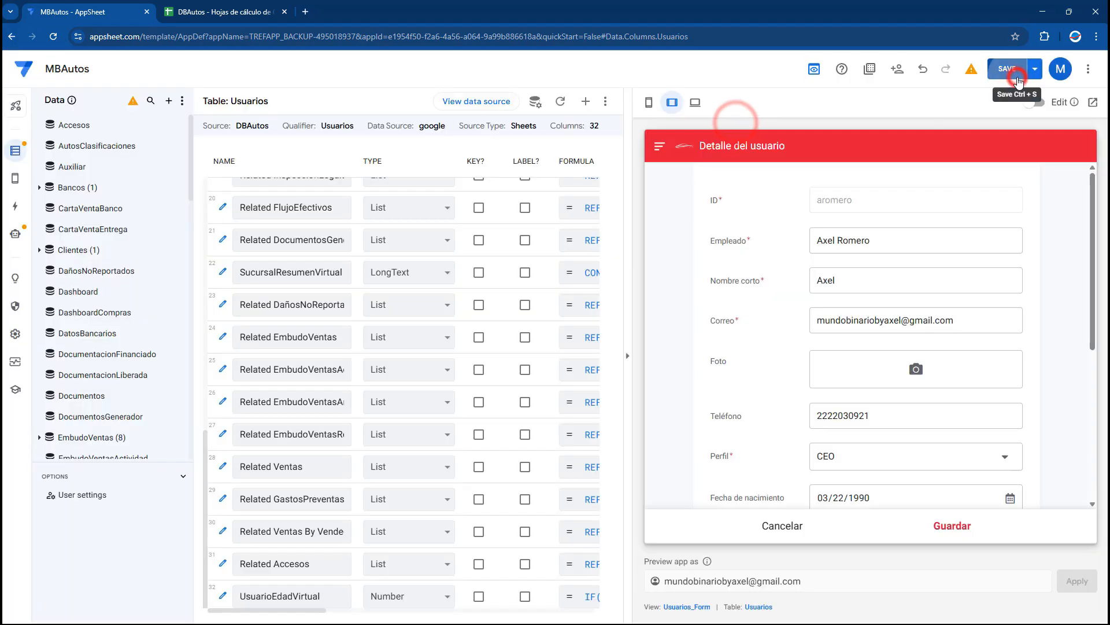
click(1018, 81)
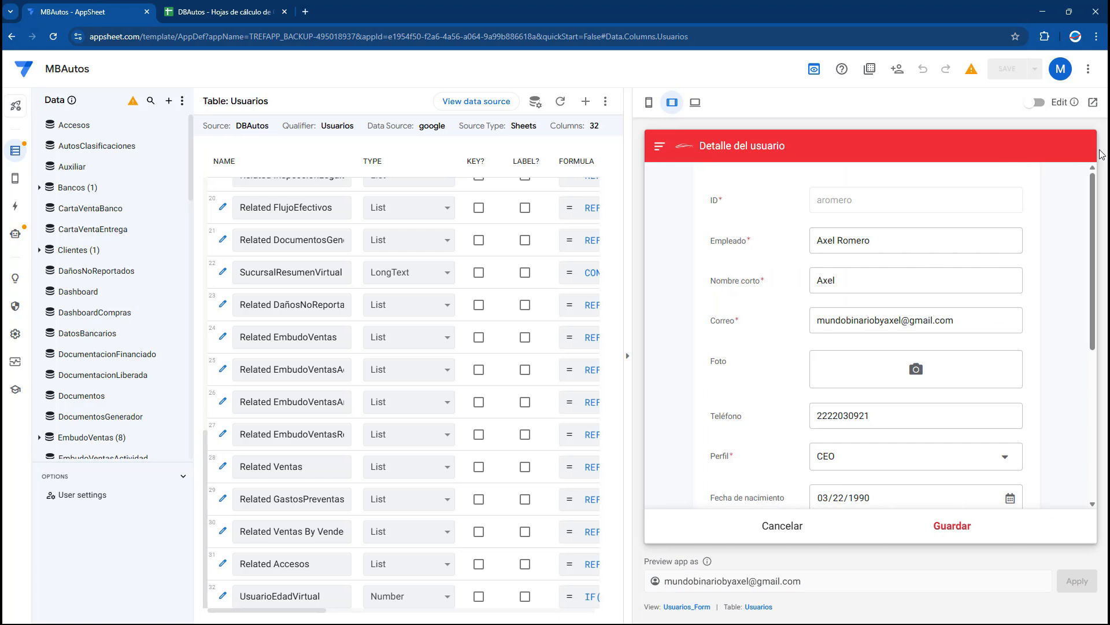
- Turn on edit mode in the preview and open the Valid If formula of the Fecha de nacimiento field
scroll(821, 300, down, 3)
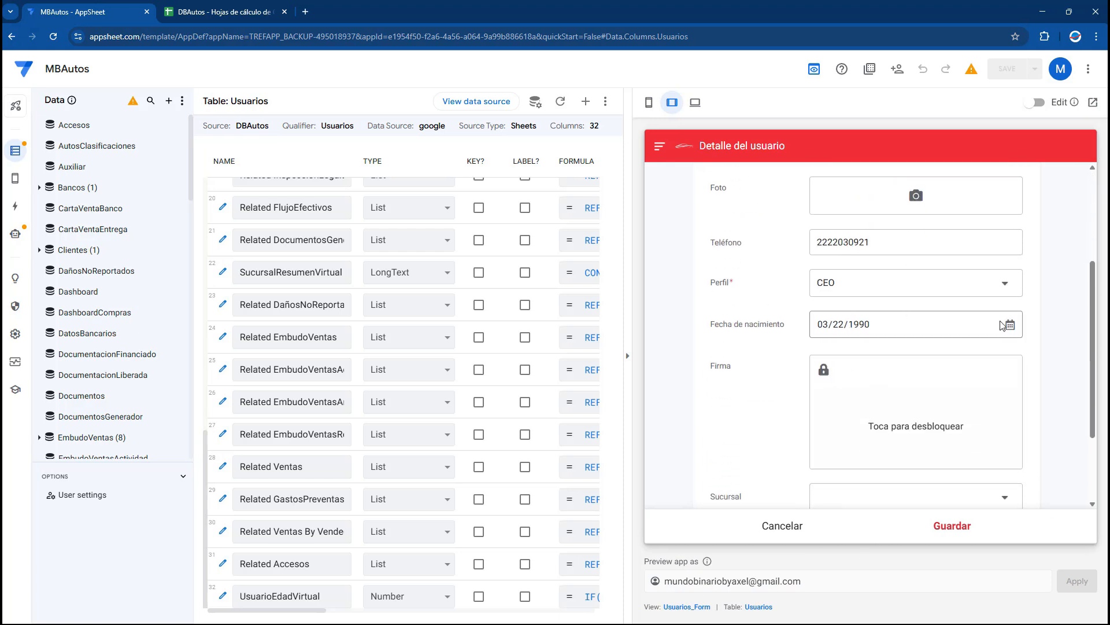
click(1035, 103)
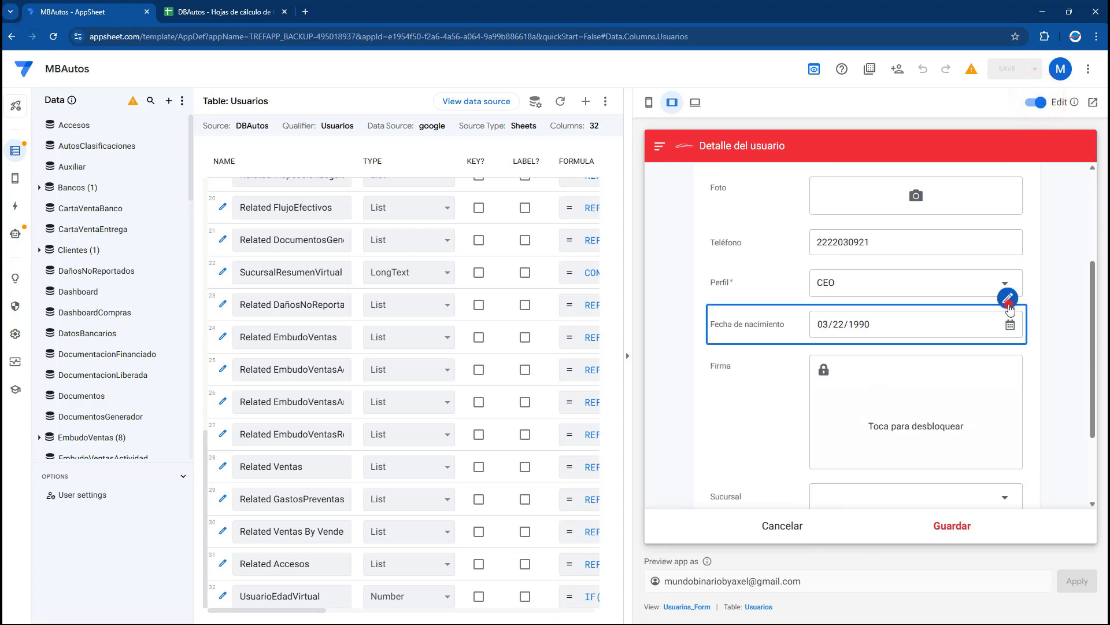
click(1008, 300)
click(531, 445)
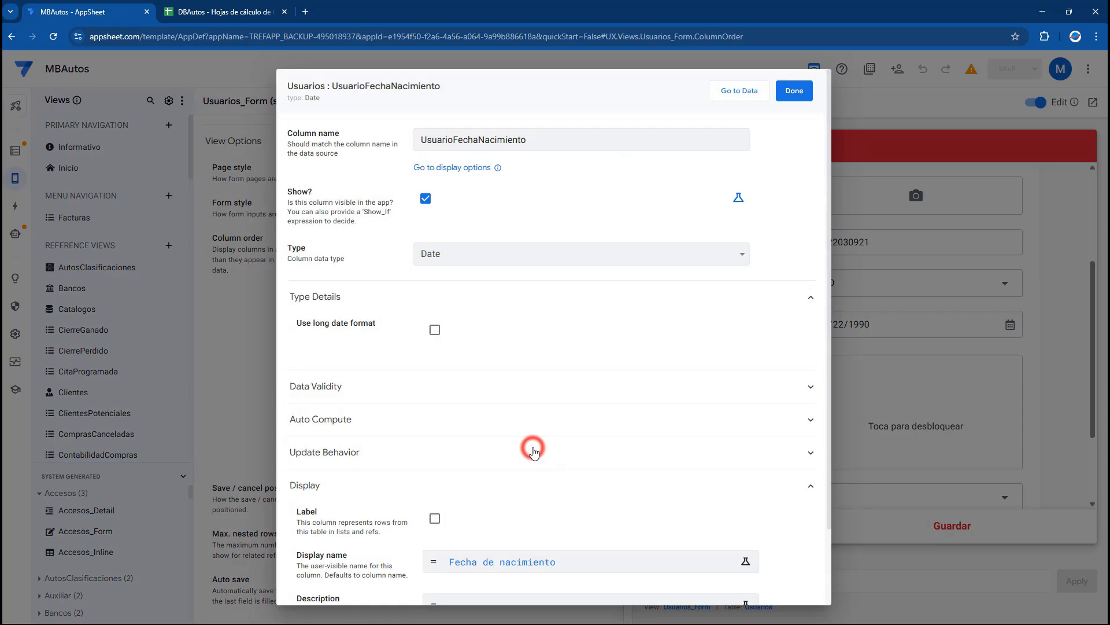
scroll(533, 446, down, 2)
click(350, 288)
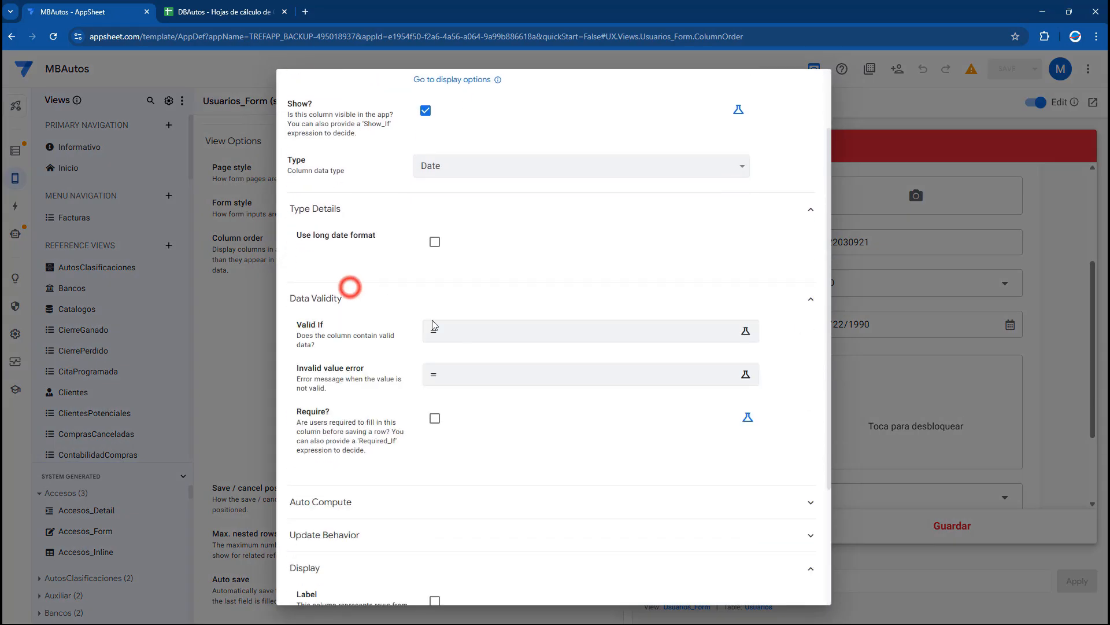
click(459, 325)
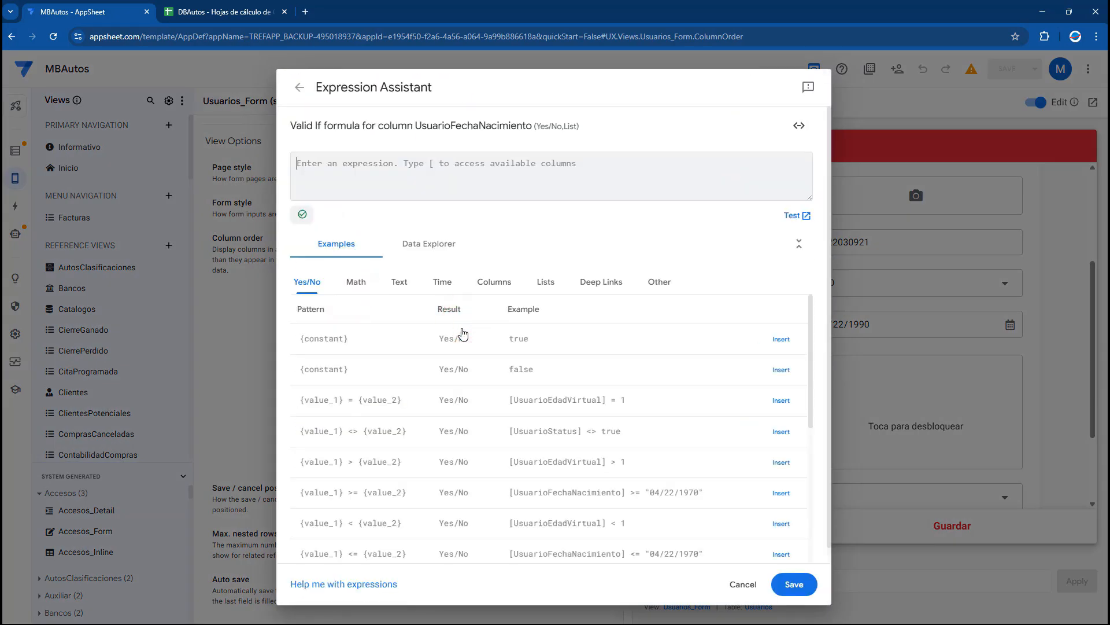
- Begin the Valid If formula with an IF whose condition is ISNOTBLANK([UsuarioFechaNacimiento])
text(IF()
key(Return)
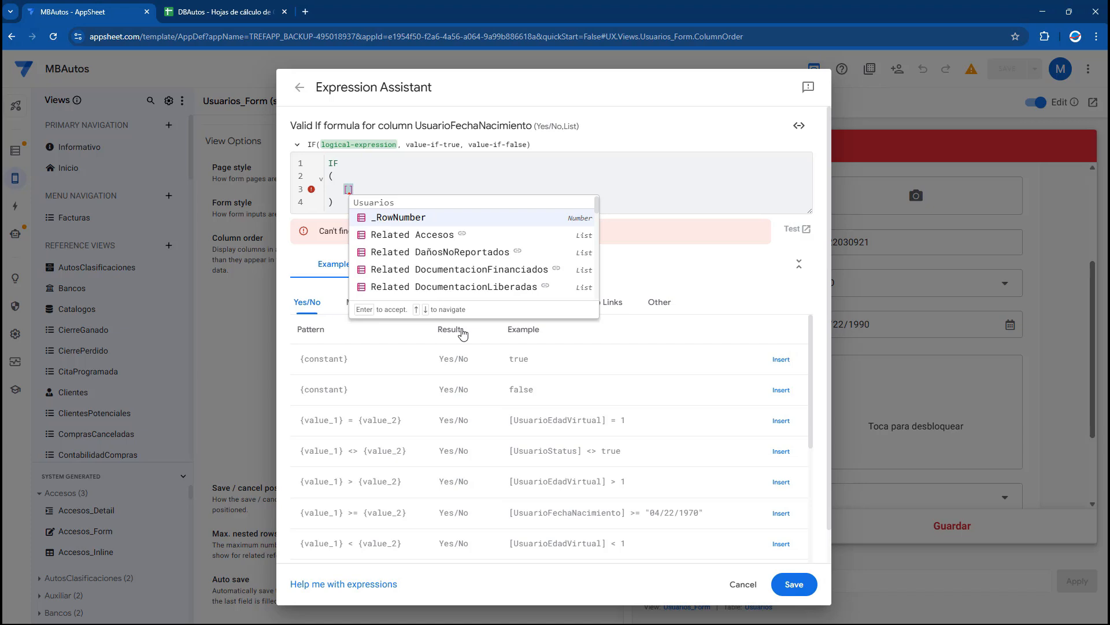
key(BackSpace)
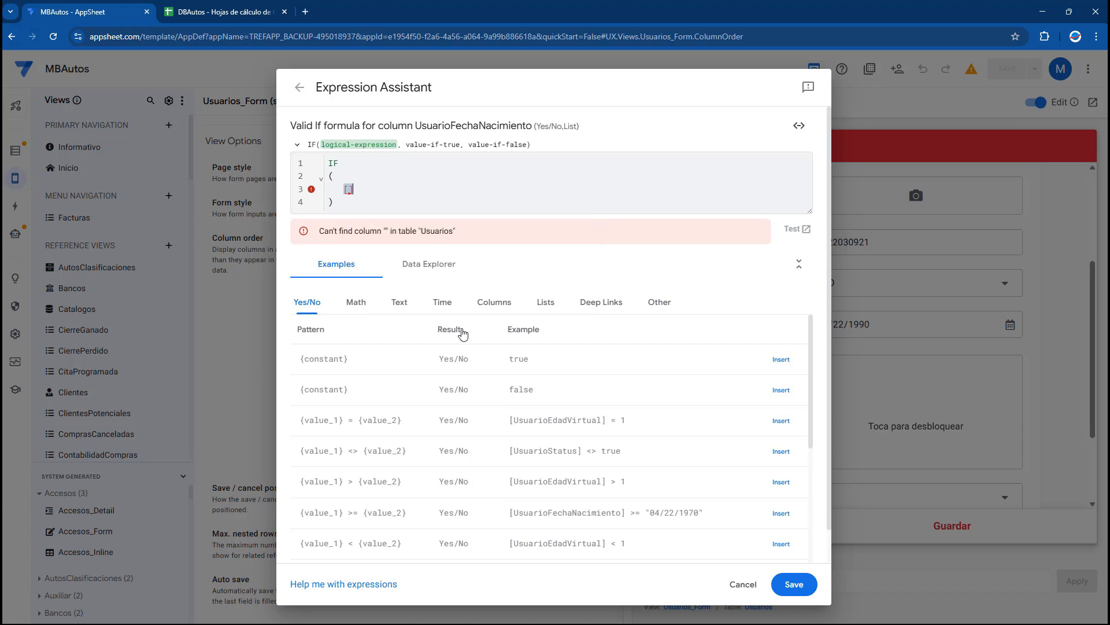
text(isn)
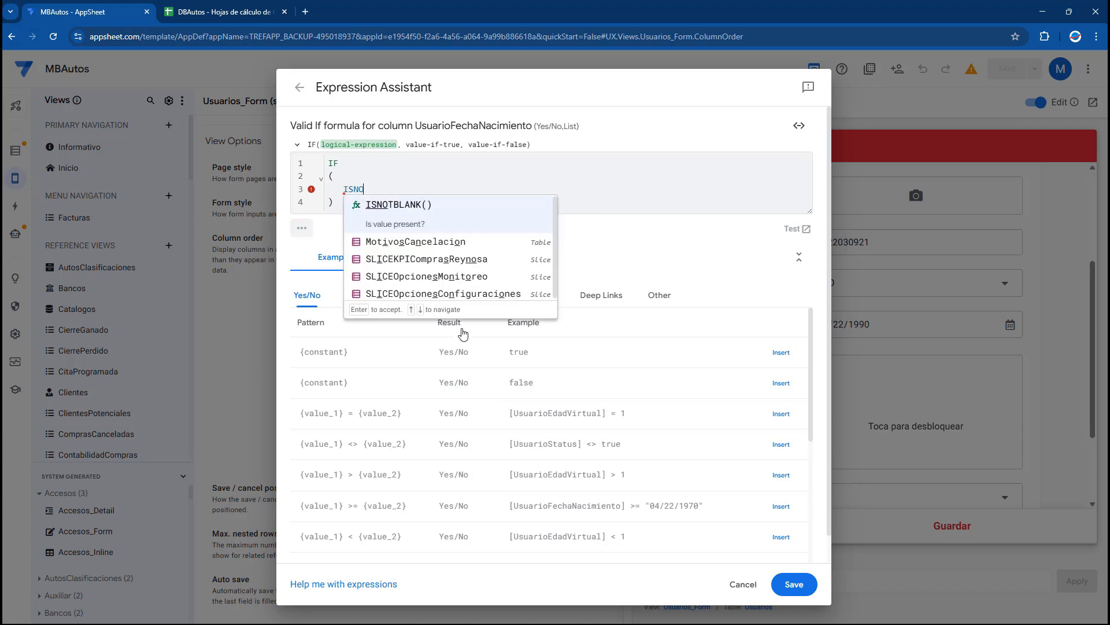
key(Return)
text([U)
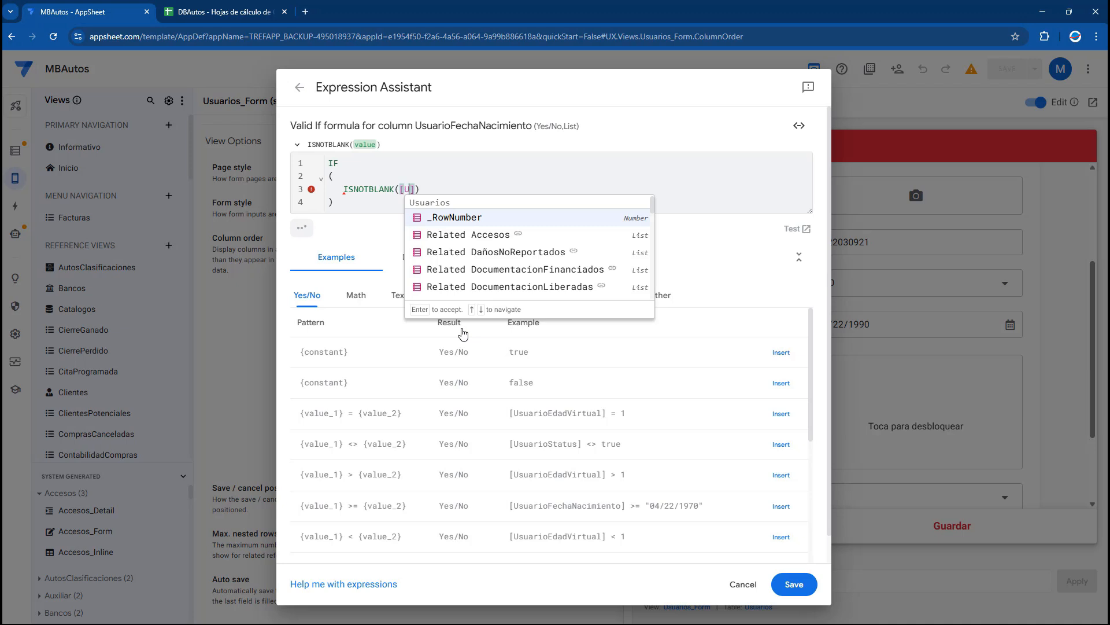
text(suarioFer)
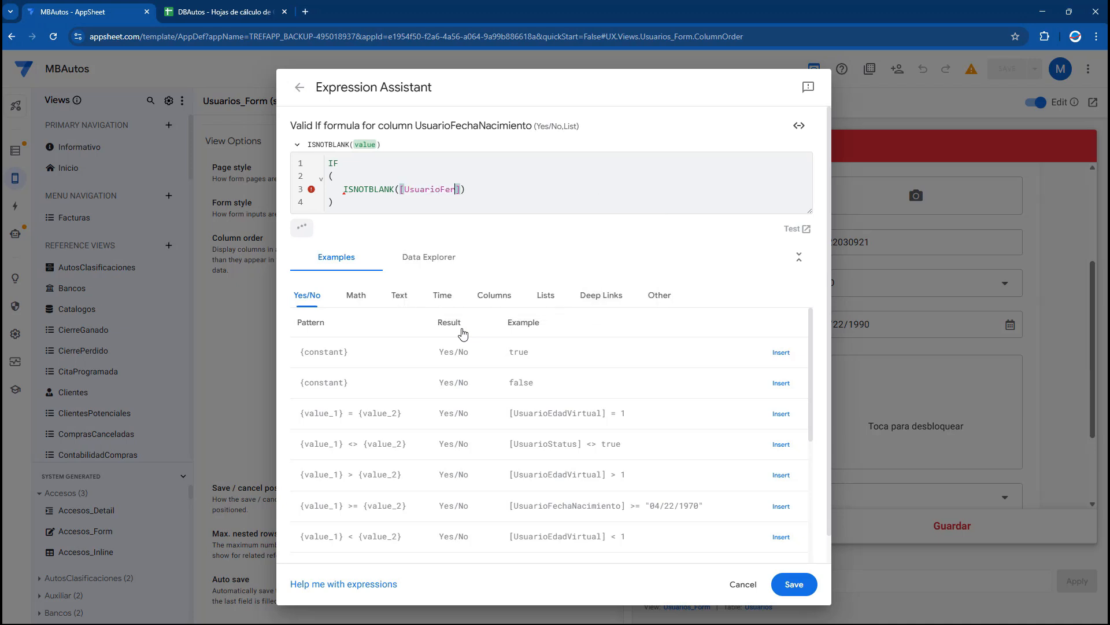
key(Return)
key(End)
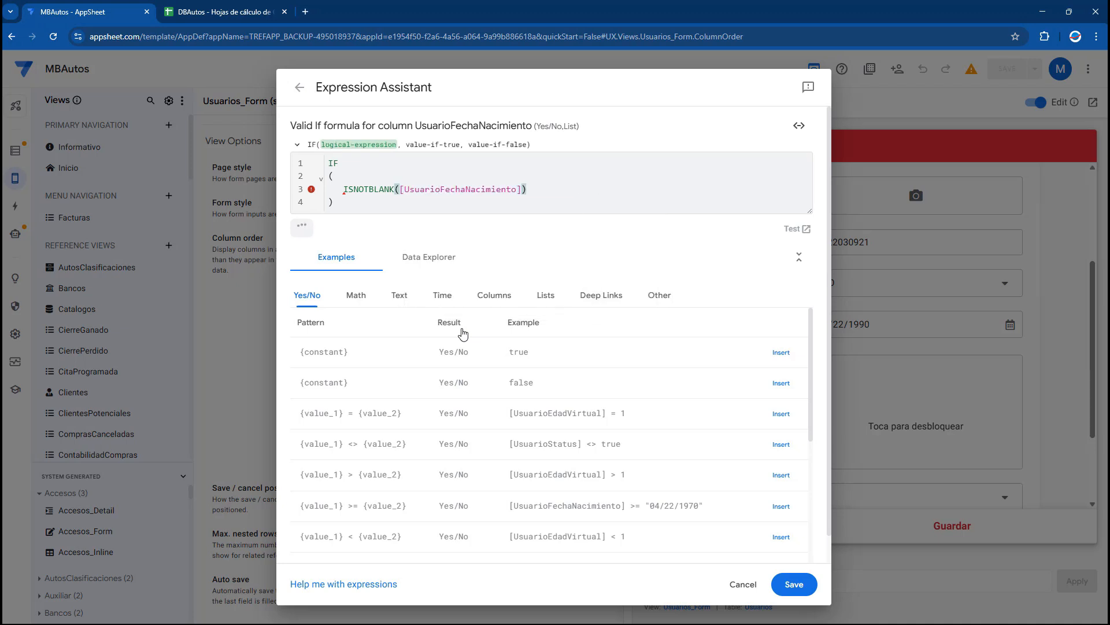
- Add [UsuarioEdadVirtual]>=18 as the value-if-true and 0 as the value-if-false, and save the formula
key(Return)
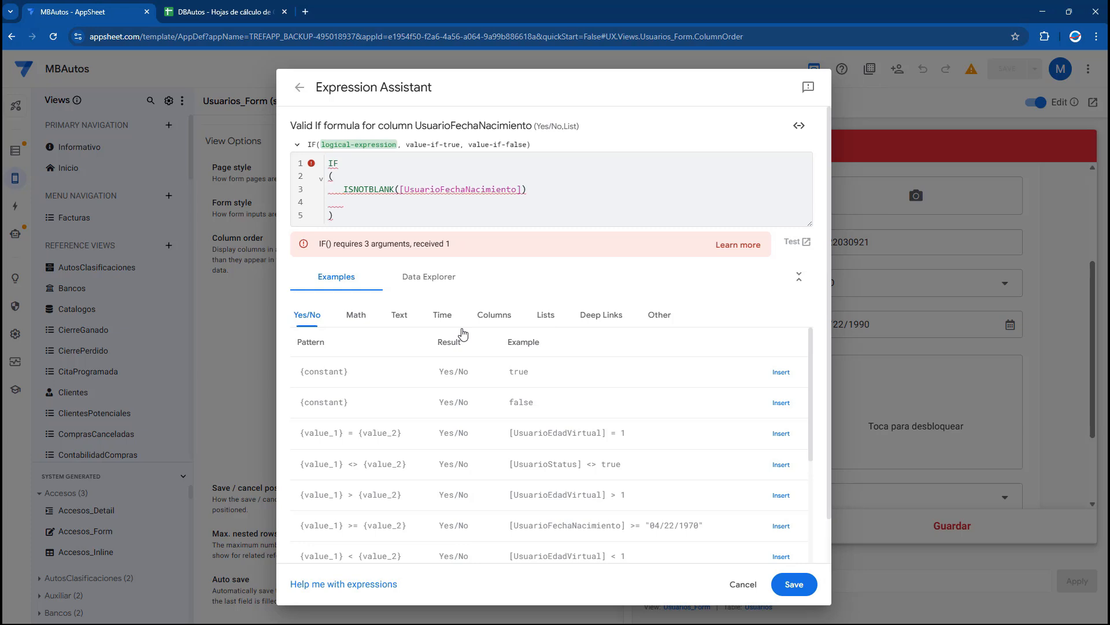
text(,[Edad)
key(Return)
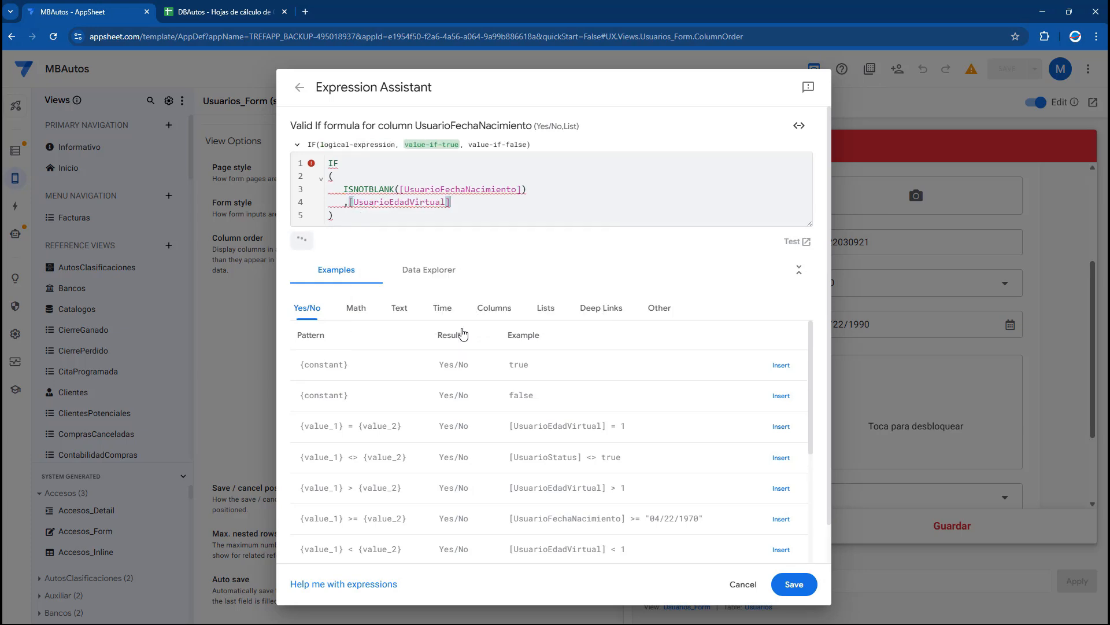
text(>)
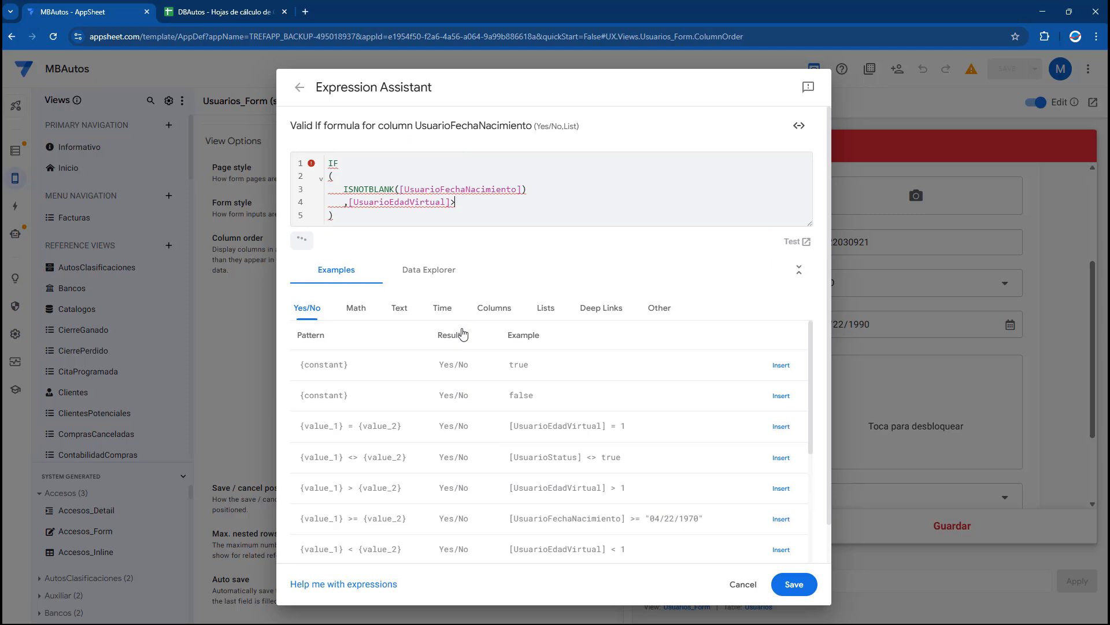
text(=18)
key(Return)
text(,0)
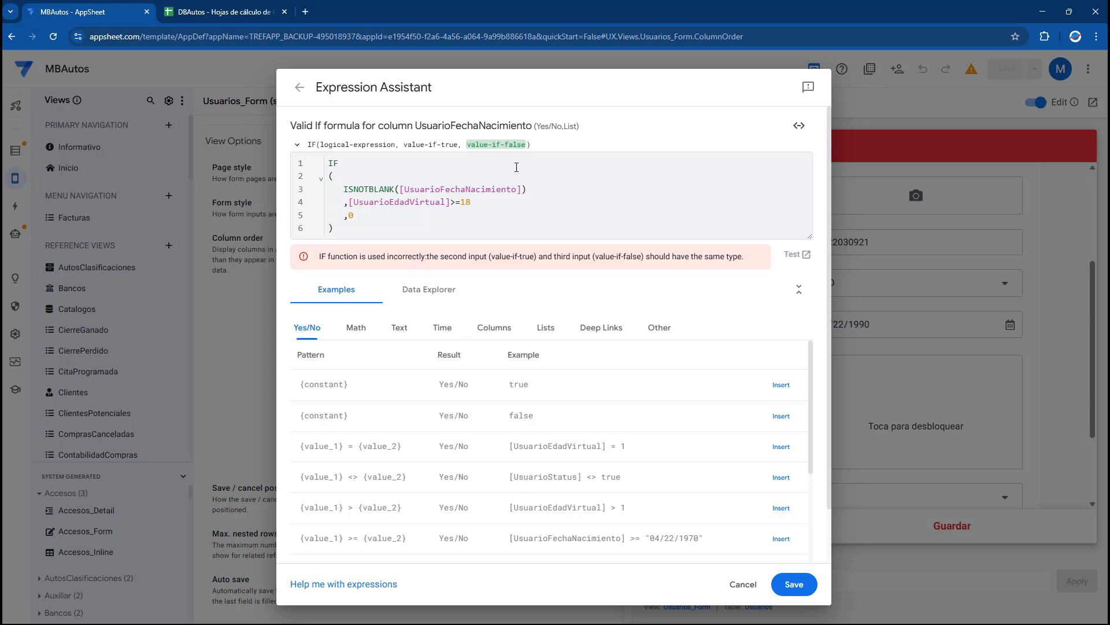
click(794, 584)
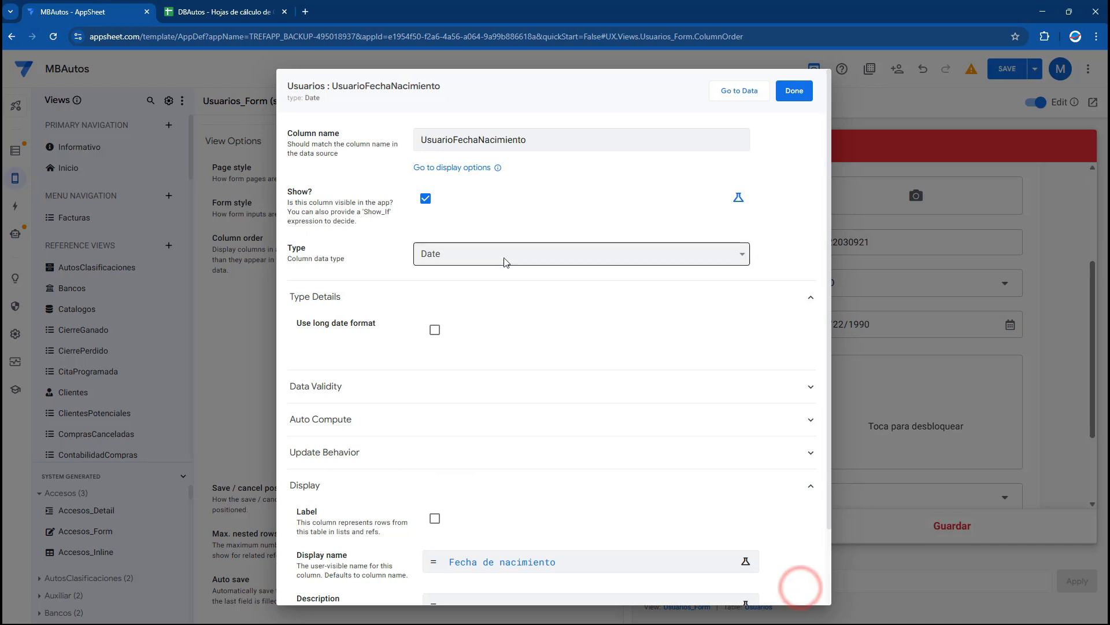
- Reopen the Valid If formula of UsuarioFechaNacimiento, examine its IF arguments and the editor's feedback, and close the column settings
scroll(630, 370, down, 2)
scroll(711, 174, up, 2)
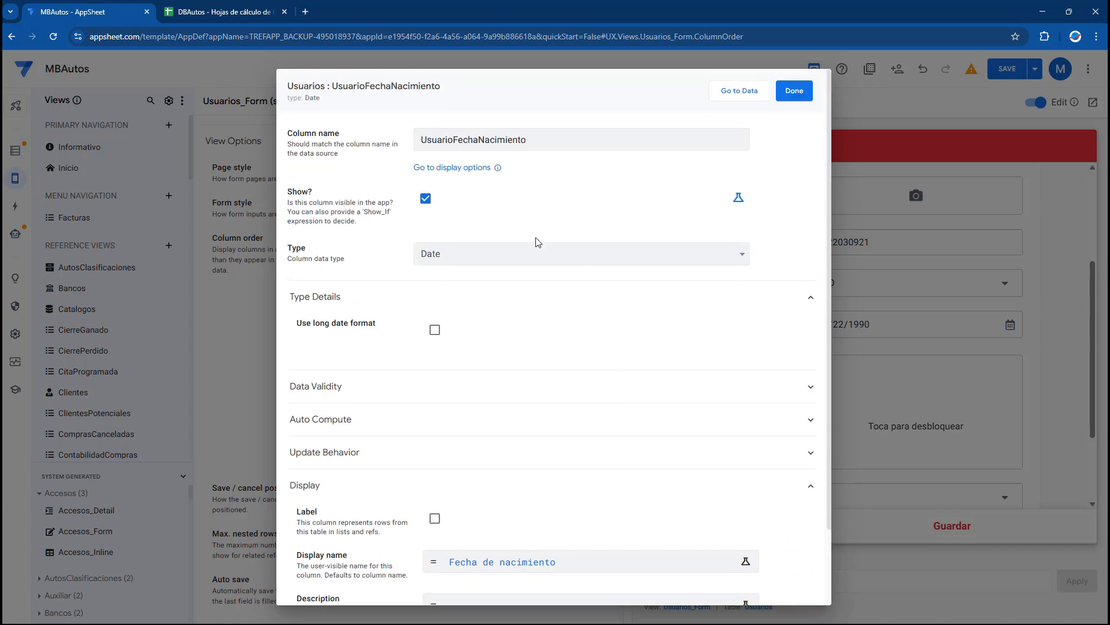
scroll(540, 347, down, 2)
scroll(494, 241, up, 3)
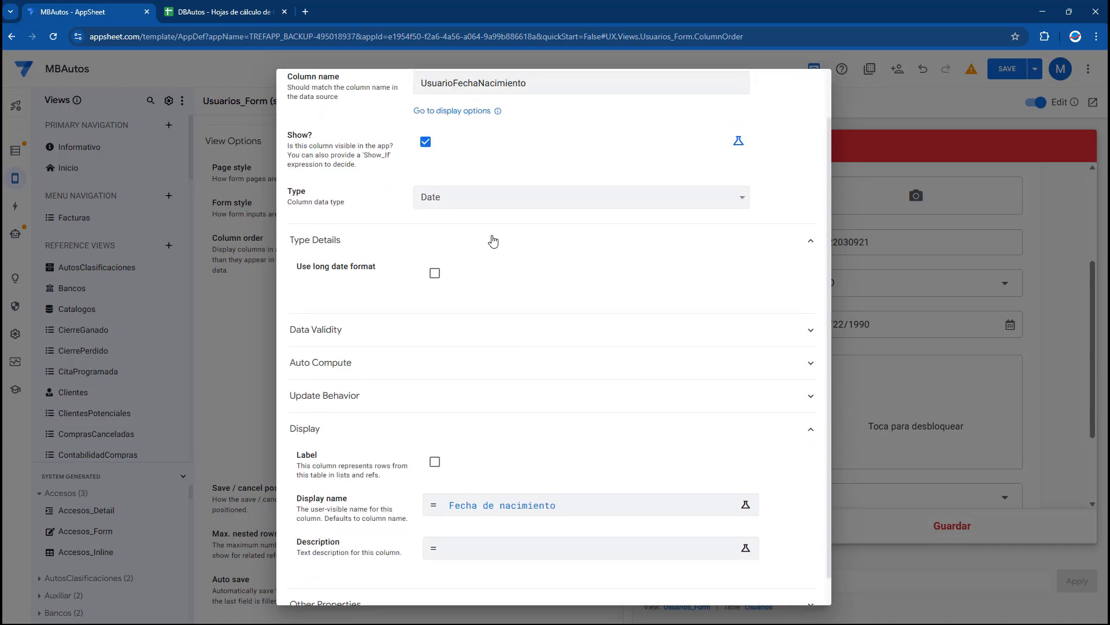
click(399, 387)
click(426, 422)
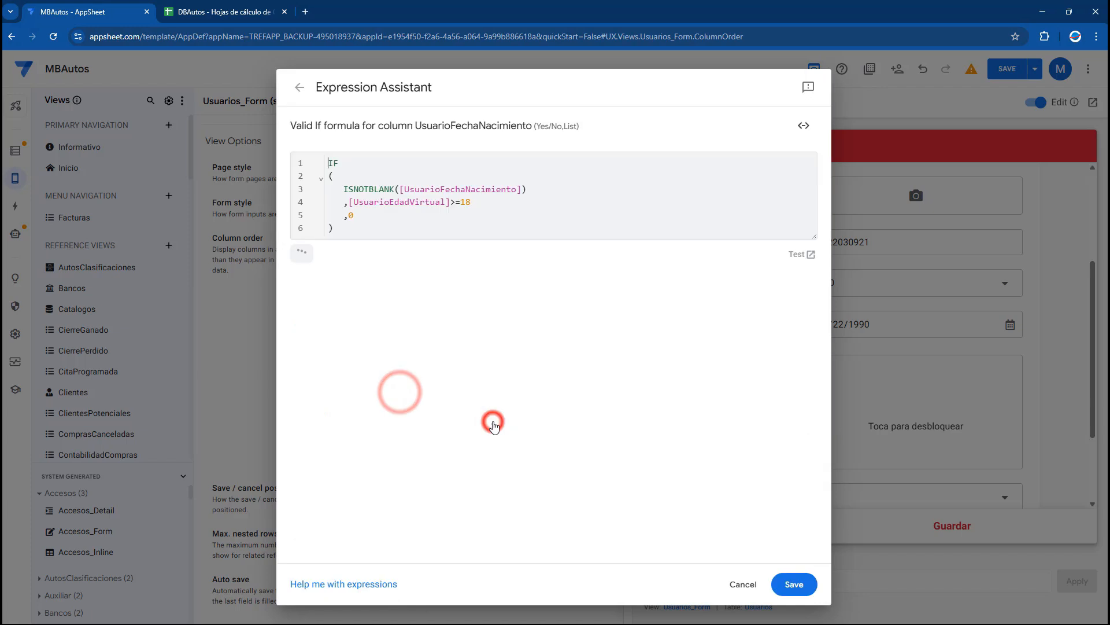
drag(325, 256, 479, 256)
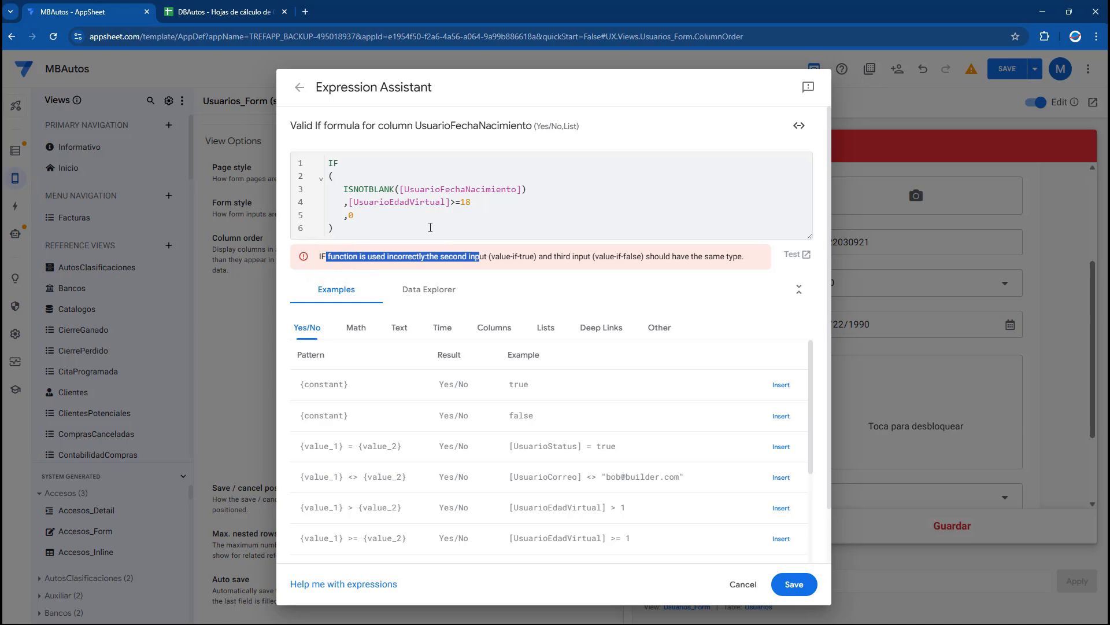
double_click(399, 202)
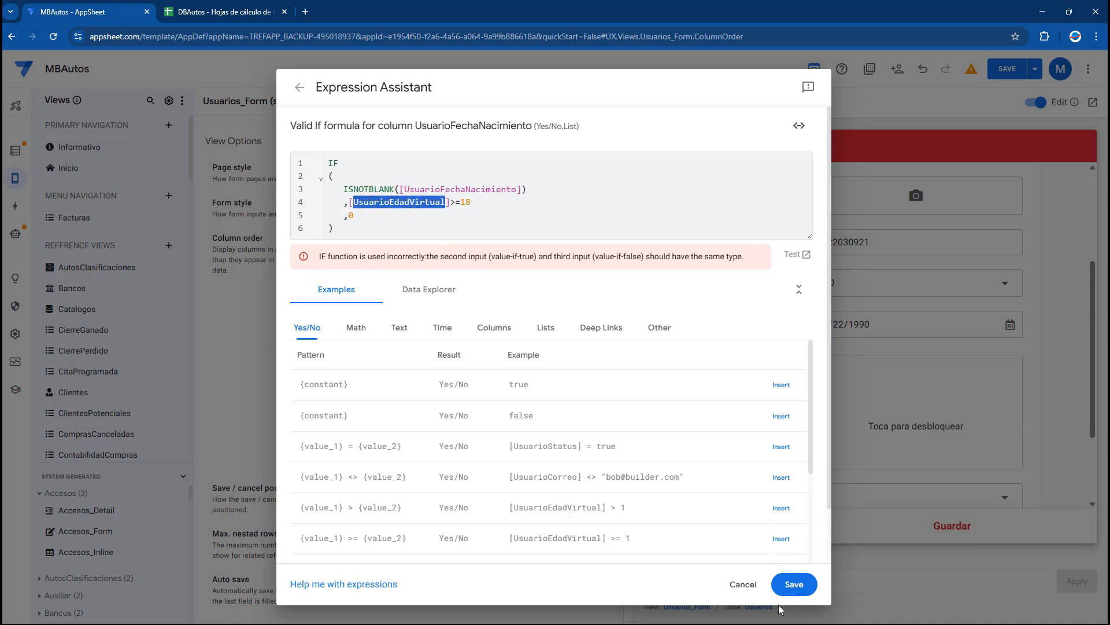
click(794, 584)
click(794, 92)
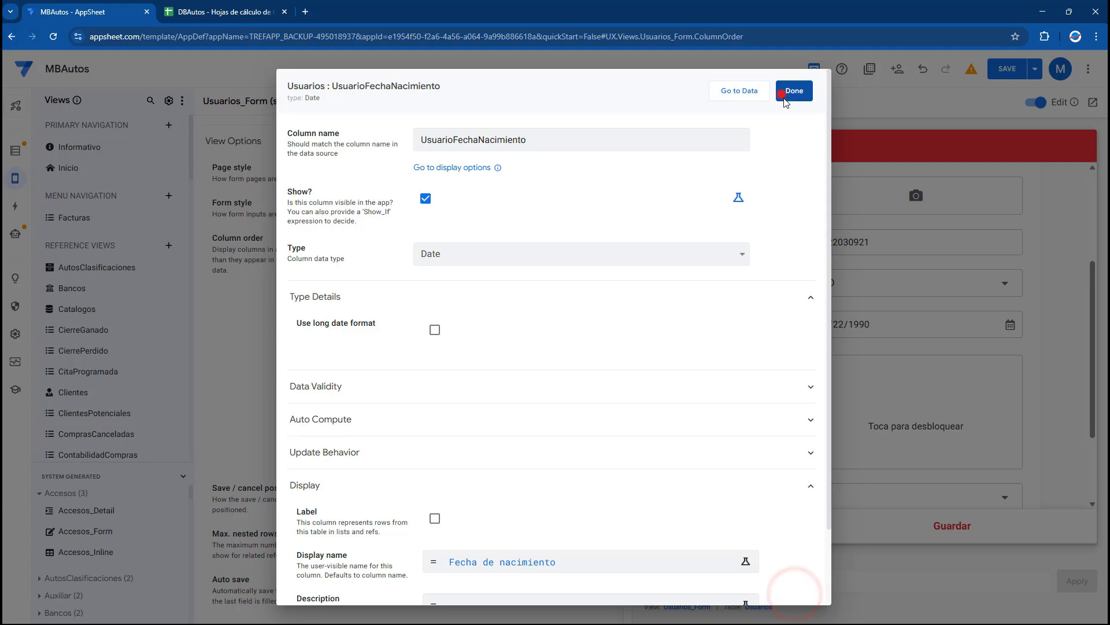
- Go to the Usuarios table's column definitions and save the app
click(759, 606)
scroll(411, 486, down, 5)
scroll(411, 486, down, 5)
click(990, 72)
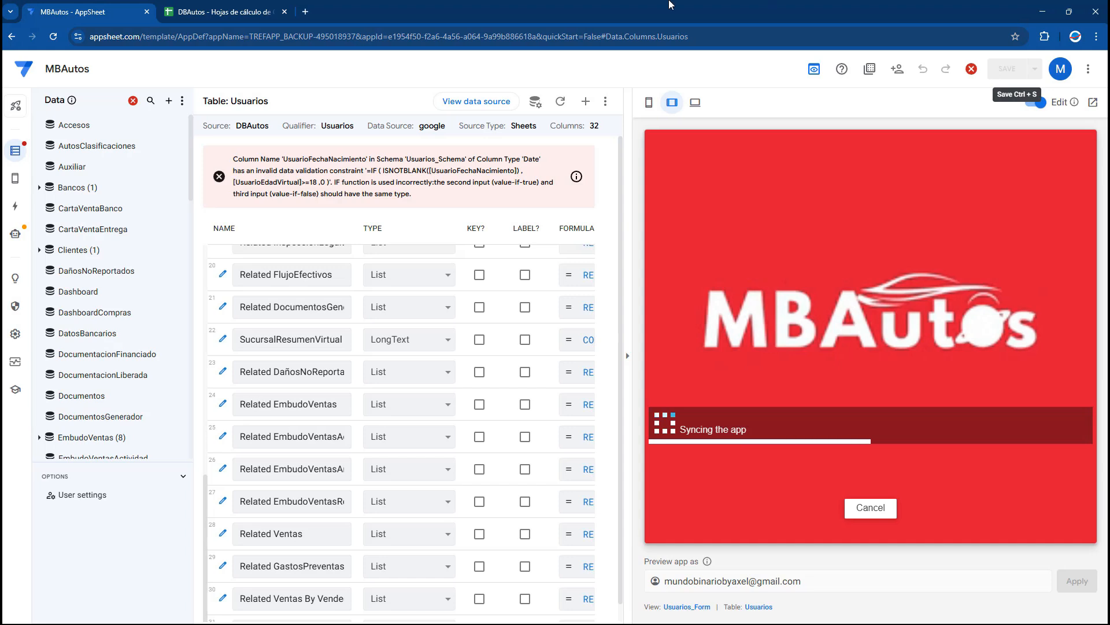
- Look through the Usuarios column list and the app preview to check how the UsuarioFechaNacimiento validation is handled
scroll(405, 203, down, 1)
scroll(166, 392, down, 5)
scroll(428, 556, down, 2)
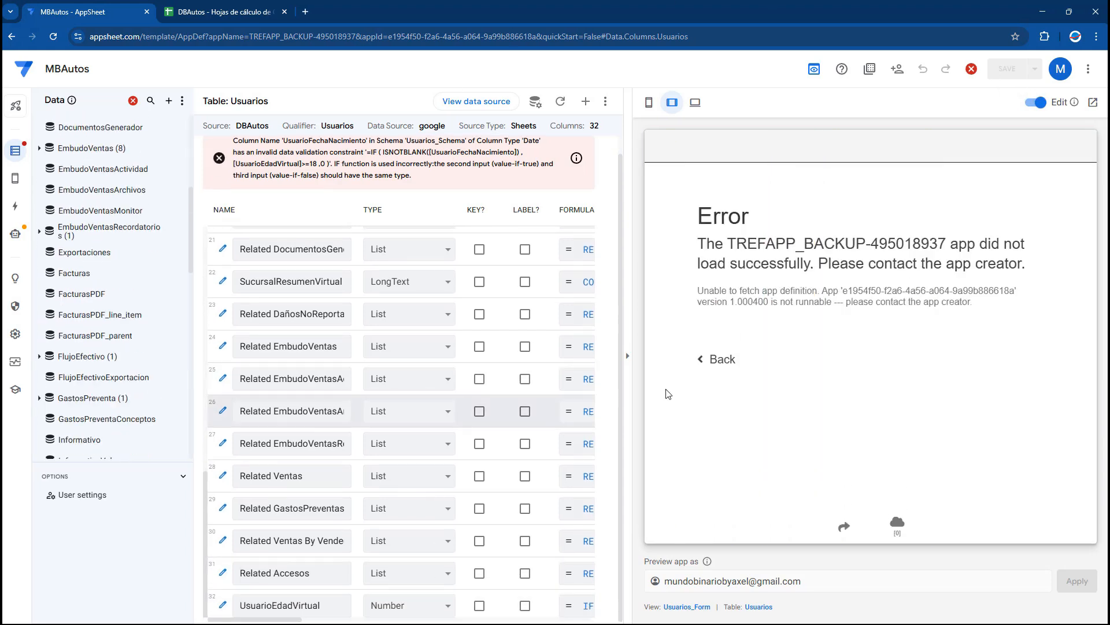
click(749, 604)
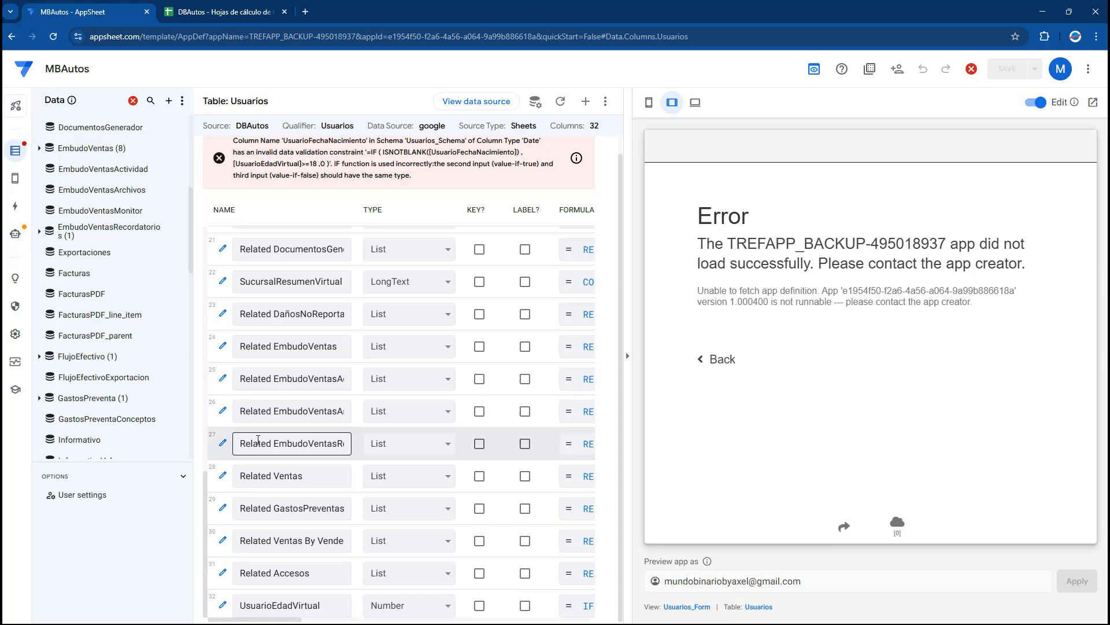
scroll(268, 483, up, 6)
click(779, 612)
click(768, 607)
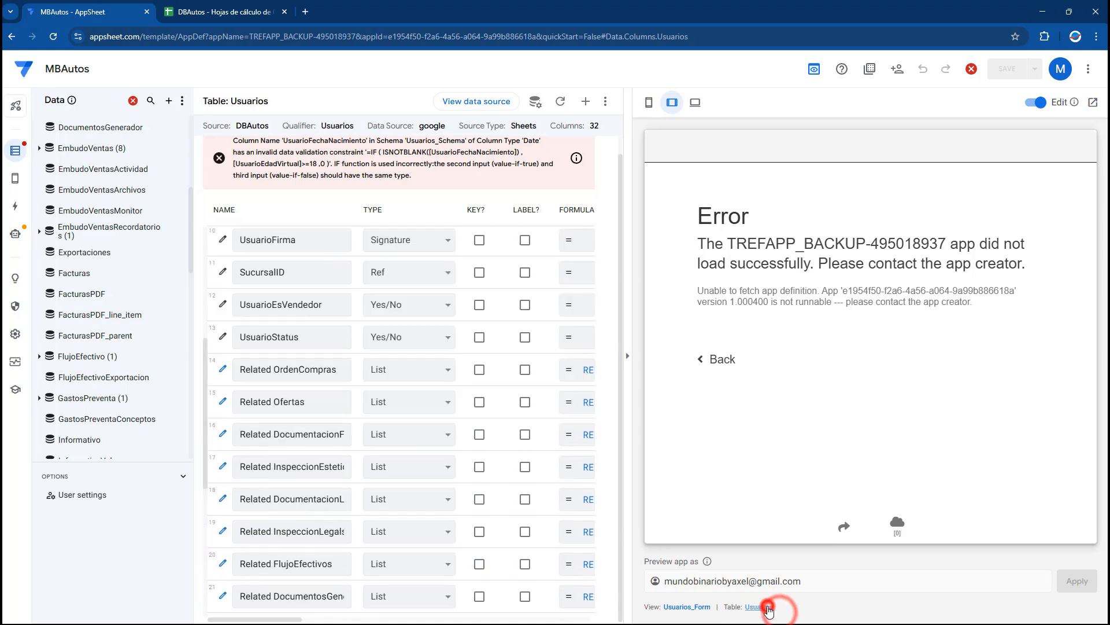
double_click(768, 608)
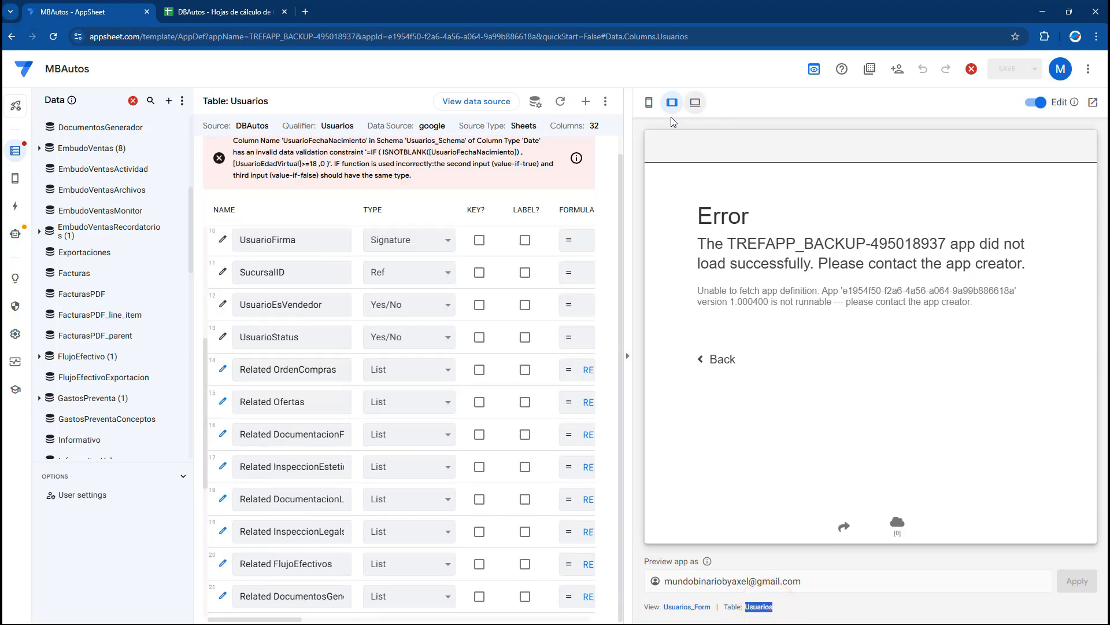
- In the Valid If formula of UsuarioFechaNacimiento, replace the value-if-false 0 with TRUE so both IF results have the same type
click(649, 102)
scroll(495, 440, down, 5)
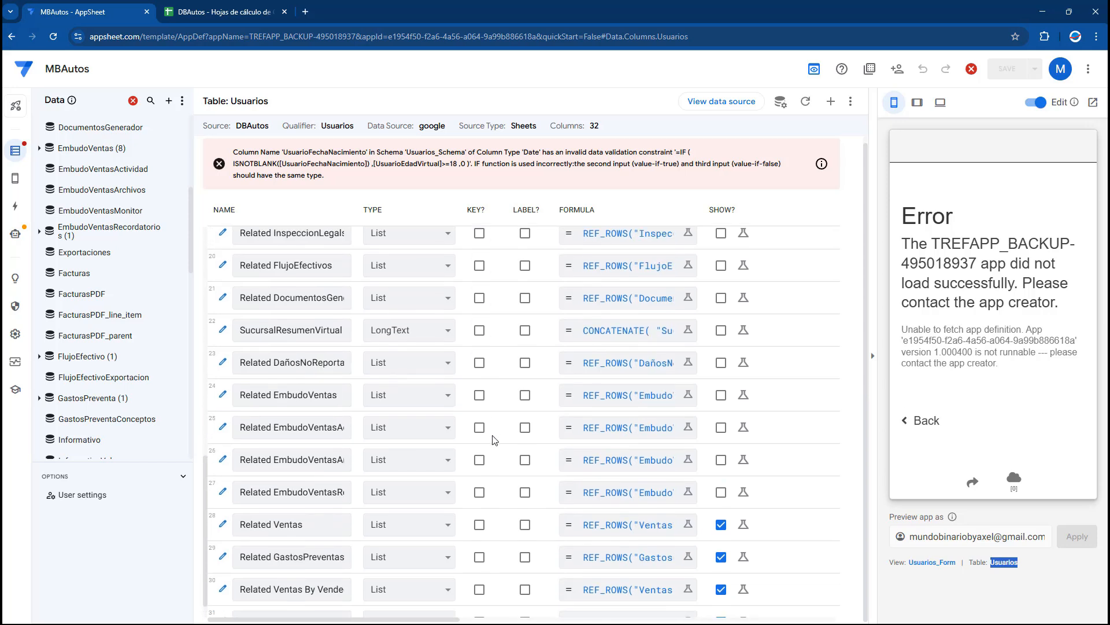
scroll(503, 503, up, 7)
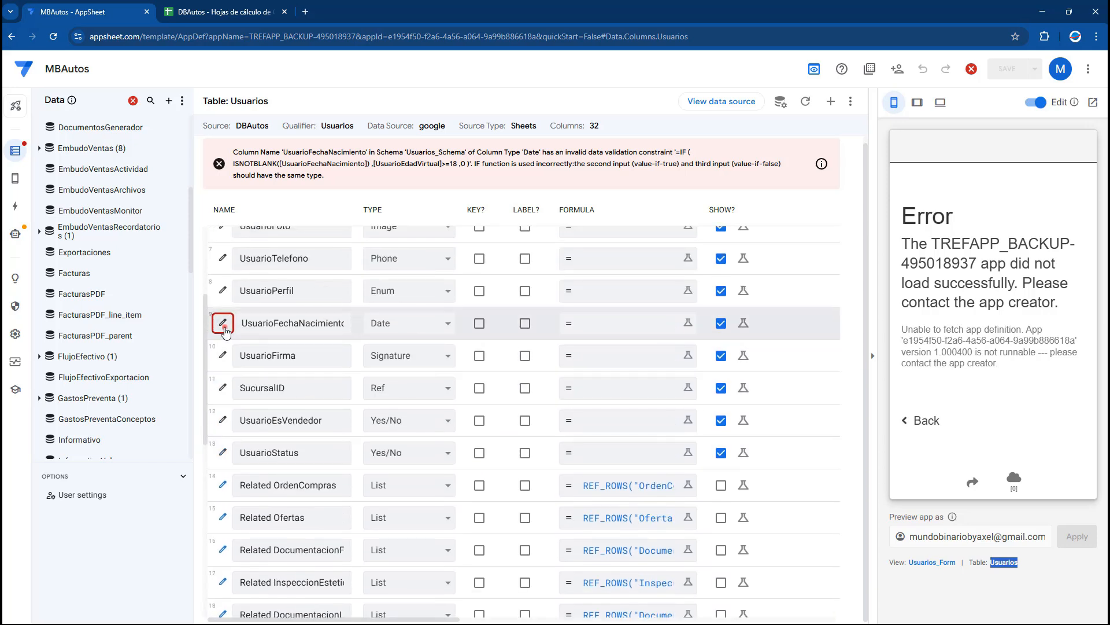
click(225, 331)
click(580, 493)
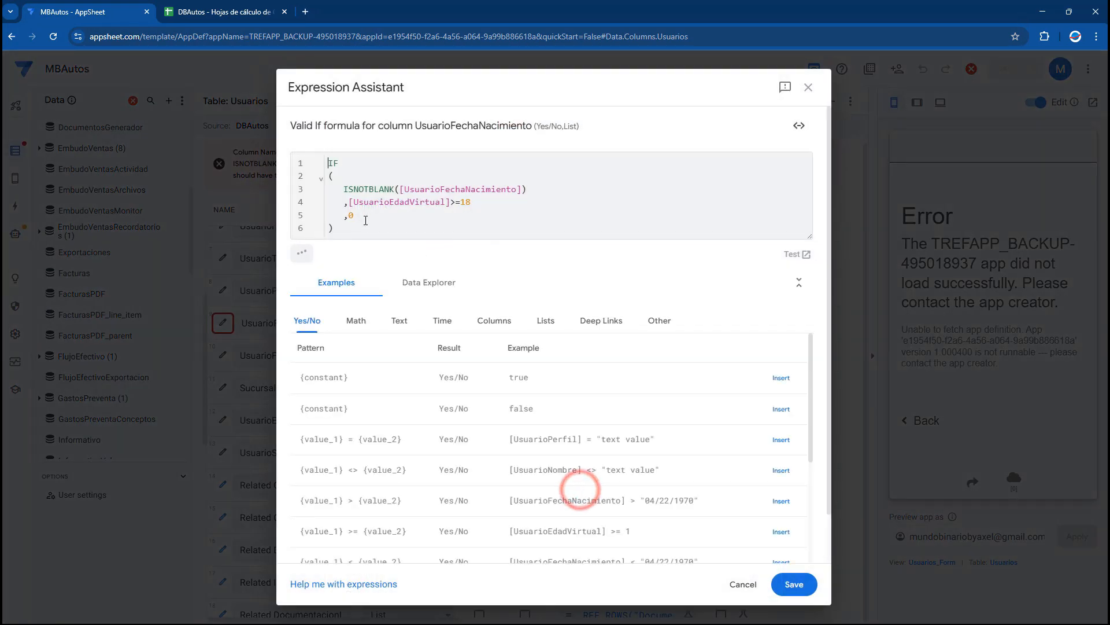
drag(347, 201, 471, 202)
click(369, 218)
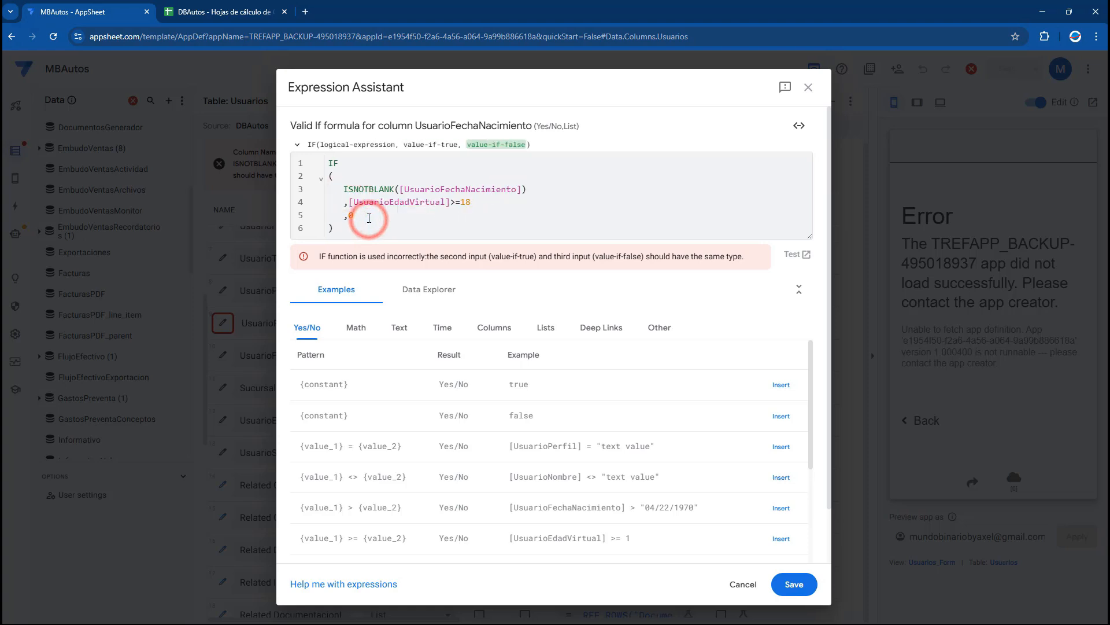
drag(432, 257, 647, 256)
click(629, 268)
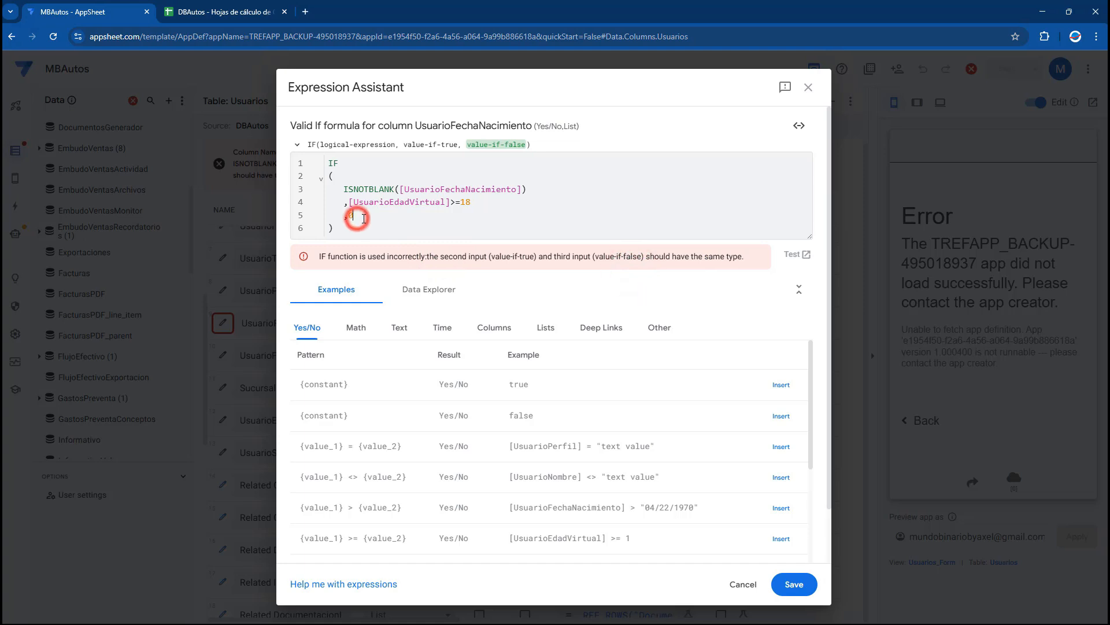
key(BackSpace)
text(TRUE)
- Review the corrected IF arguments, save the Valid If formula, close the column settings and save the app
drag(380, 187, 516, 190)
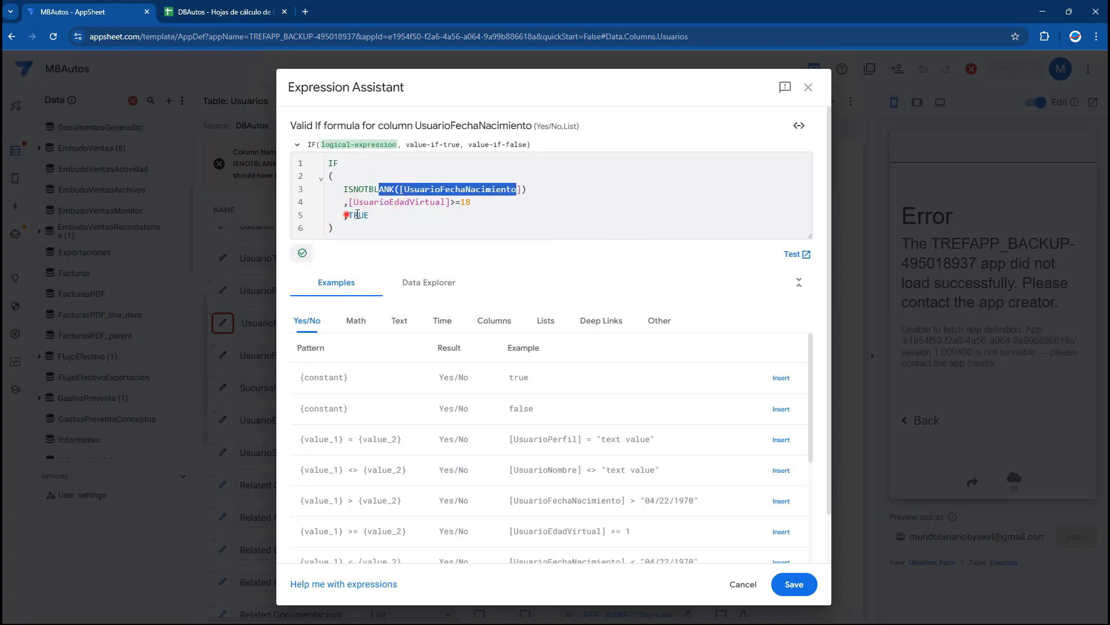
drag(345, 216, 373, 215)
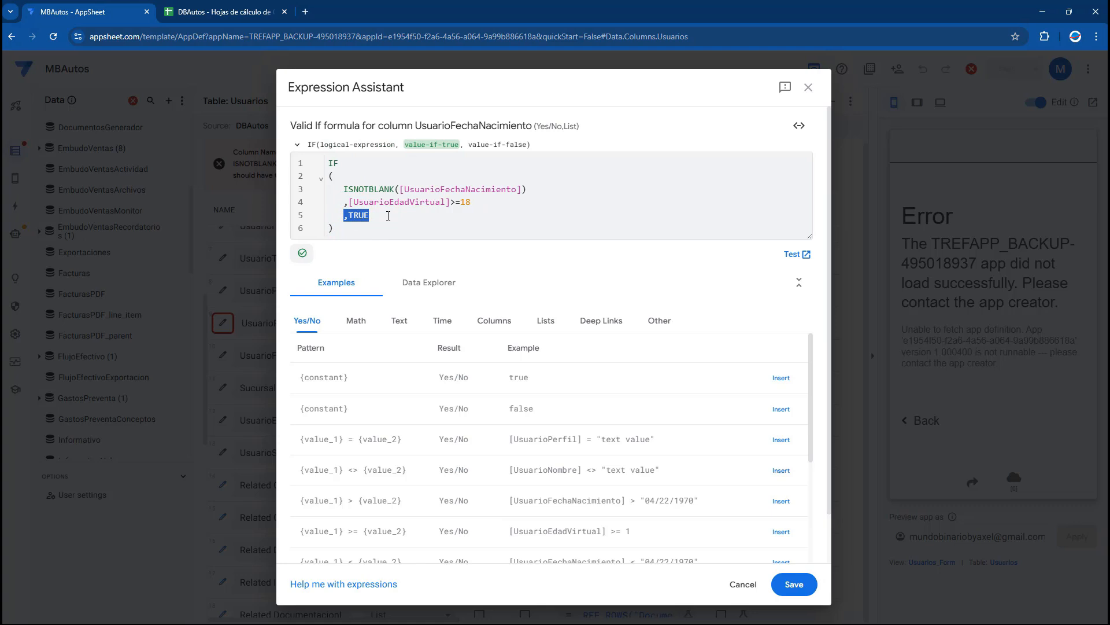
click(794, 584)
click(728, 116)
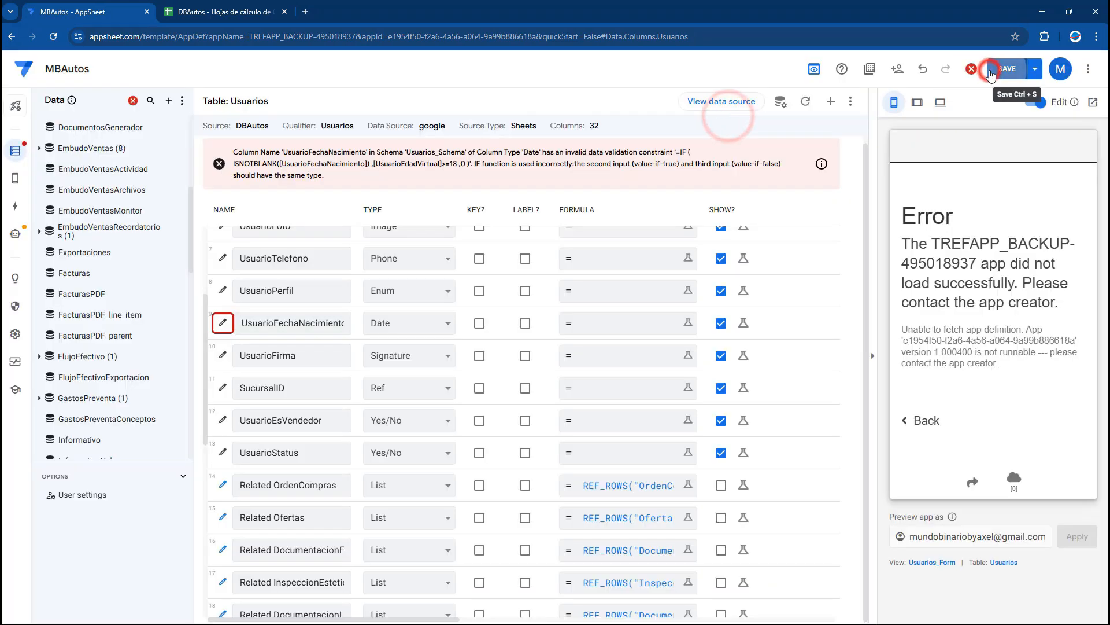
click(991, 74)
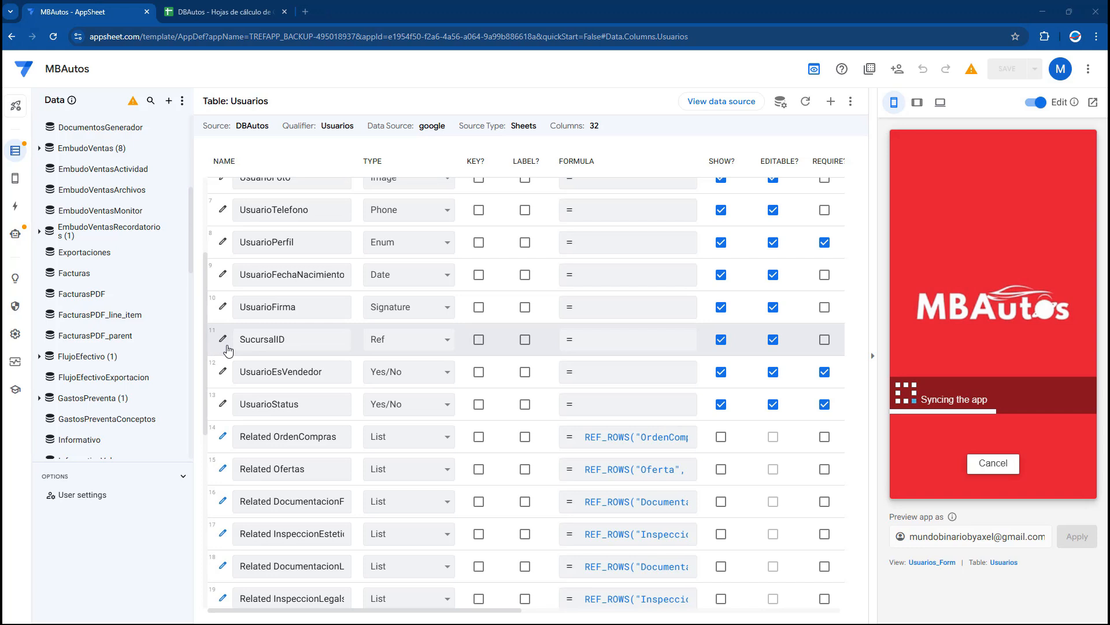
- Set UsuarioFechaNacimiento's invalid value error to "El empleado debe ser mayor de edad (18años para México)" and save the app
click(222, 274)
click(414, 418)
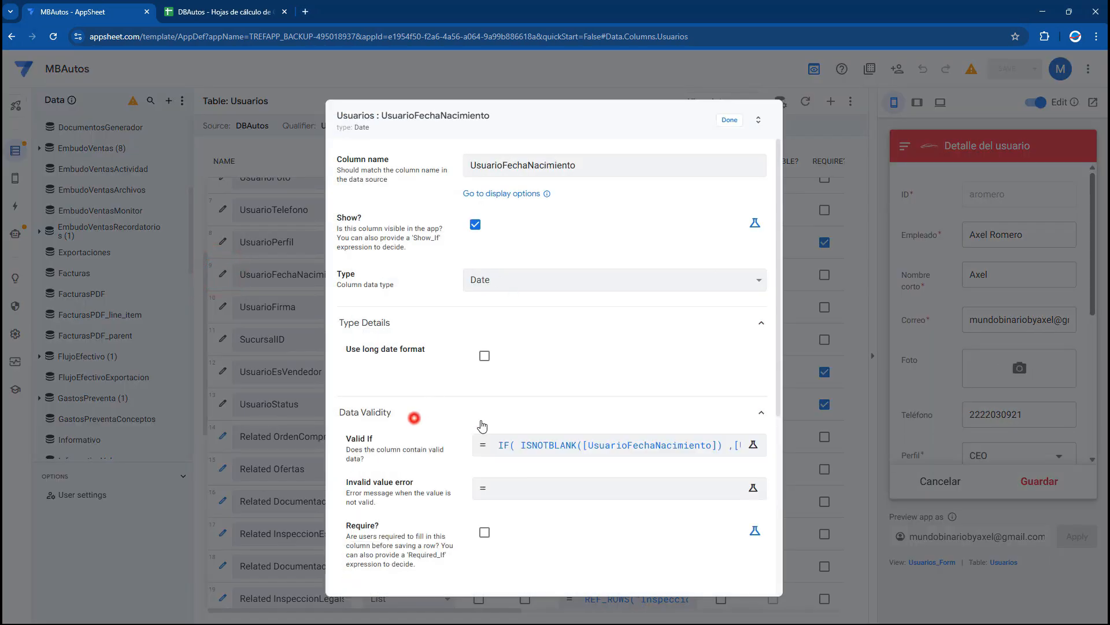
scroll(483, 426, down, 1)
click(515, 433)
text("El empleado debe ser mayor de edad (18años para México)")
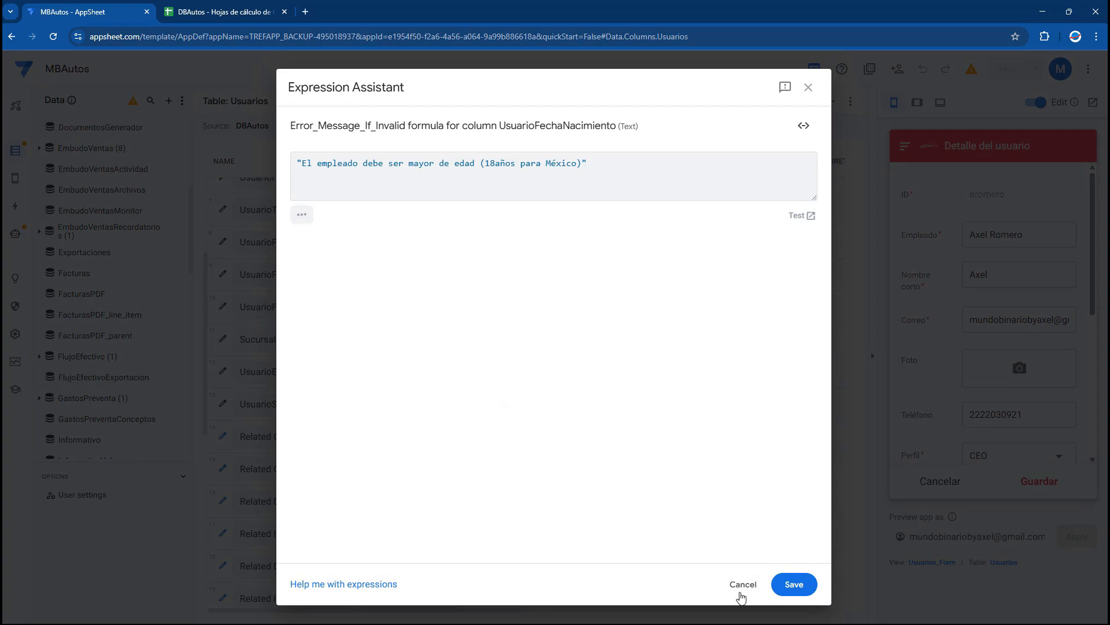
click(792, 583)
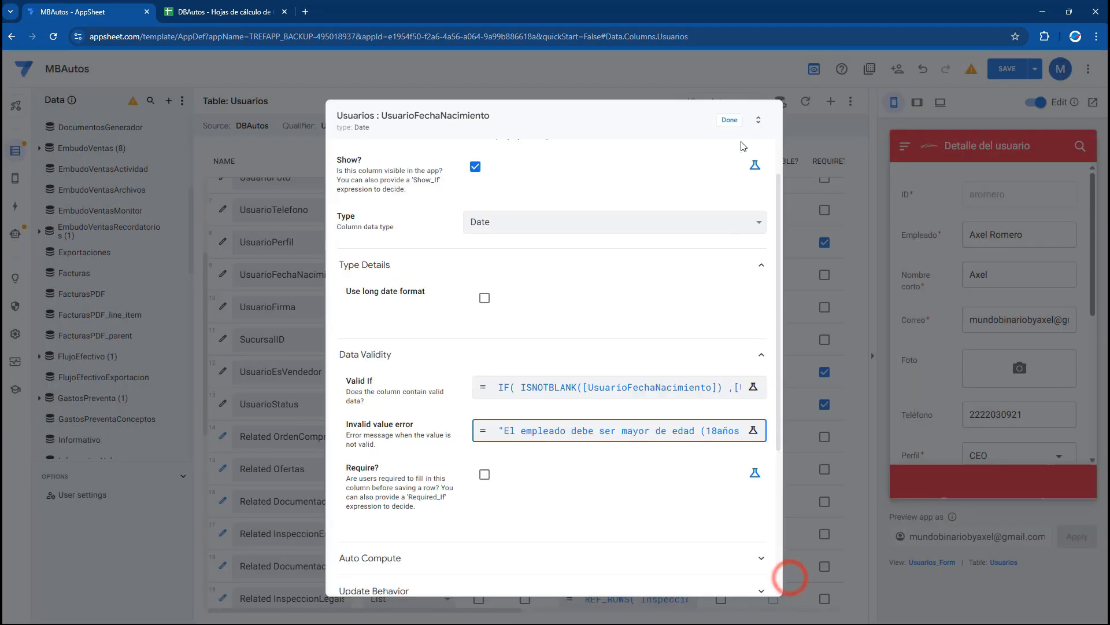
click(729, 119)
click(1009, 69)
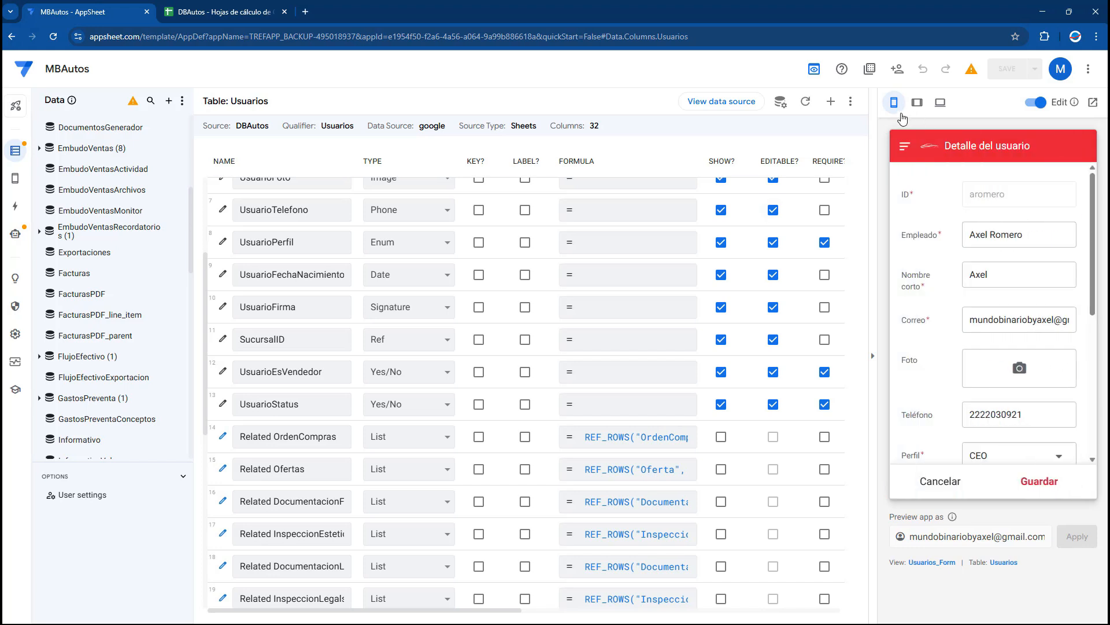
- Switch the app preview to tablet size, turn off its edit mode and cancel the open user form
click(917, 102)
scroll(855, 346, down, 3)
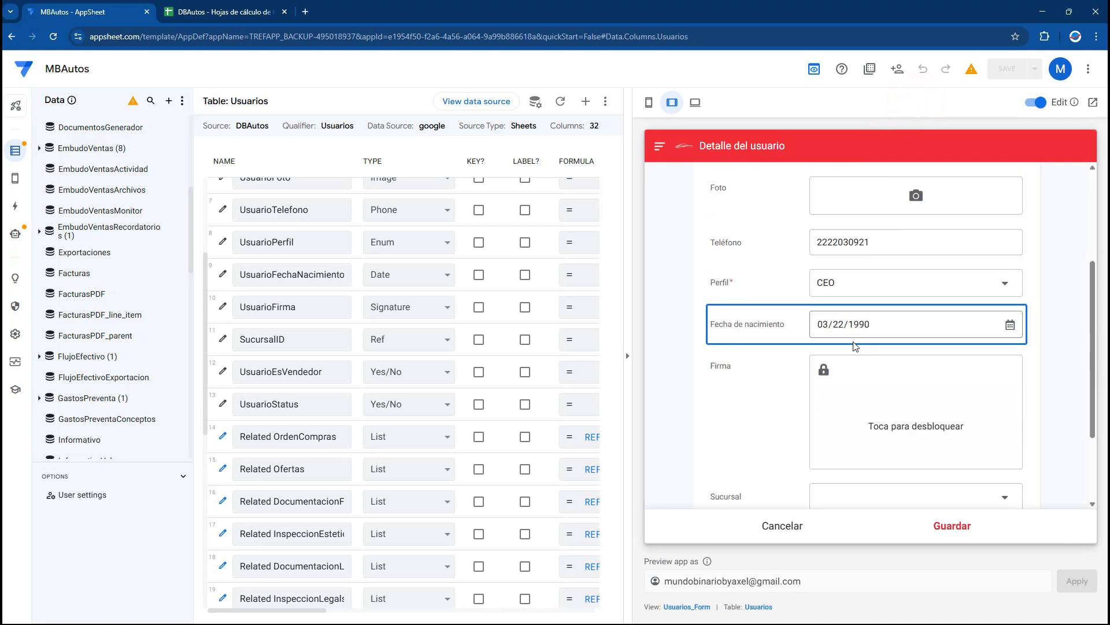
click(831, 324)
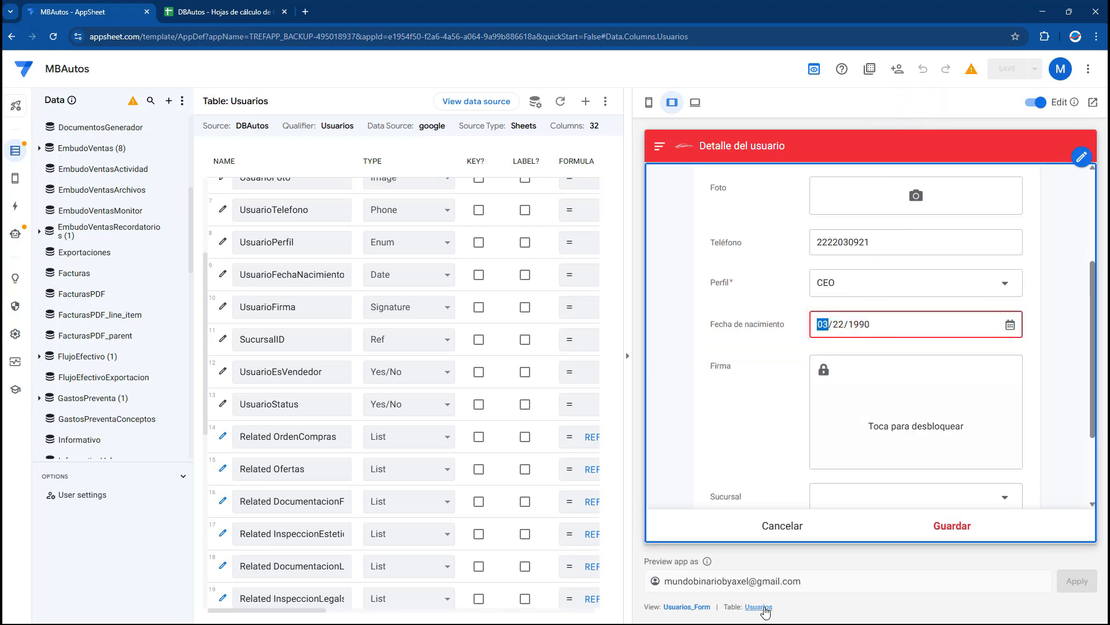
click(1043, 102)
click(781, 510)
click(867, 514)
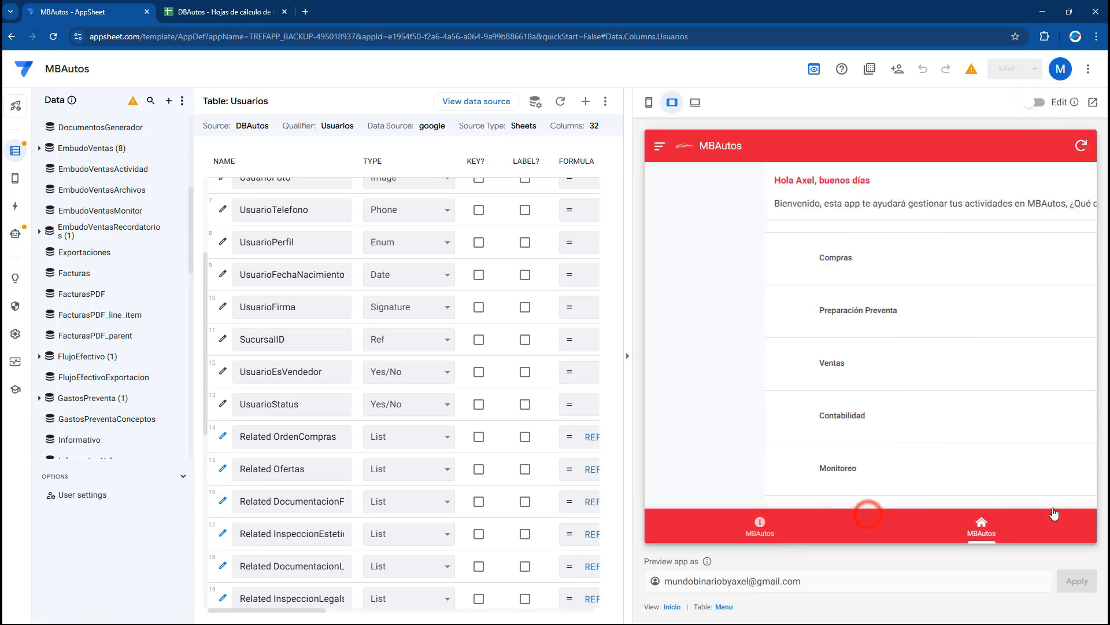
- Go to the Usuarios list through Configuraciones in the app preview and start a new user record
scroll(719, 365, down, 5)
click(727, 321)
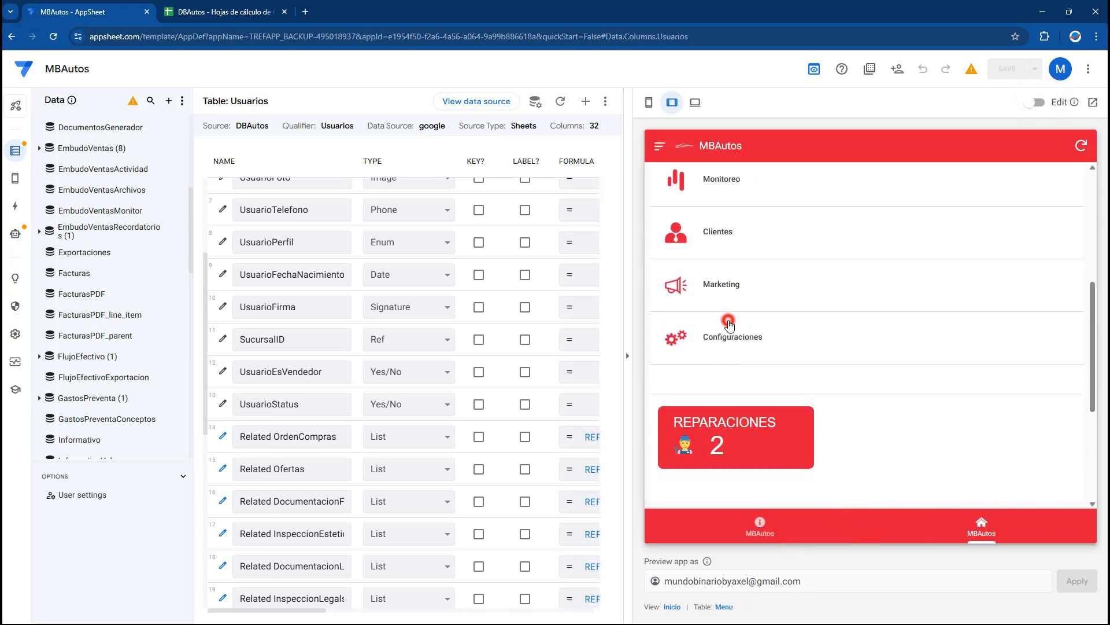
click(733, 241)
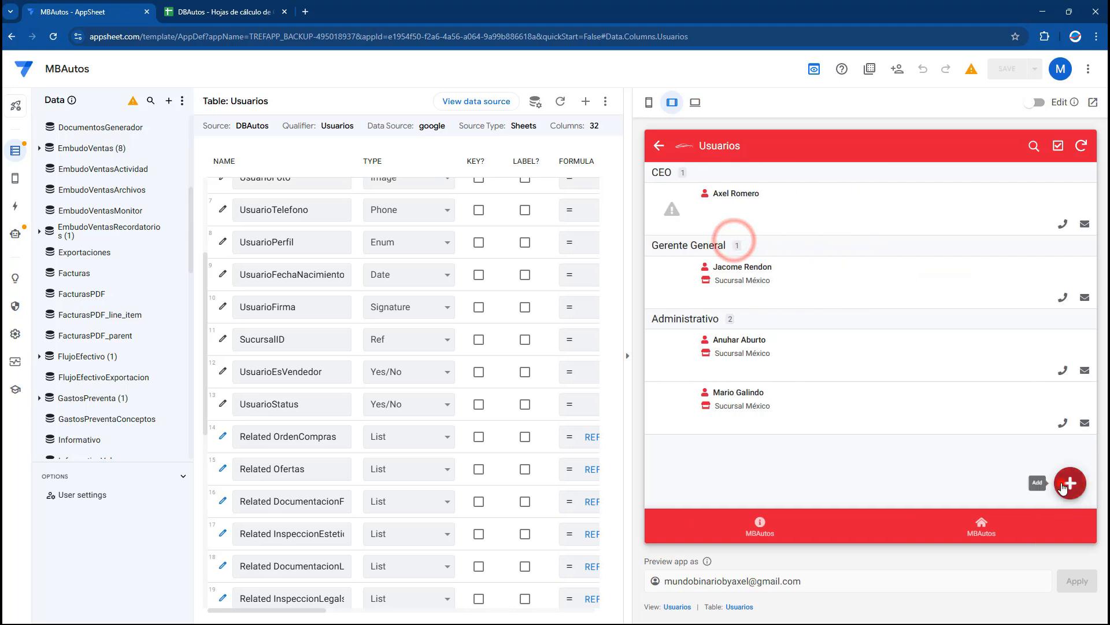
click(1064, 485)
- Test the Fecha de nacimiento validation in the new user form with two birth dates under the age limit
scroll(1061, 483, down, 3)
click(1011, 384)
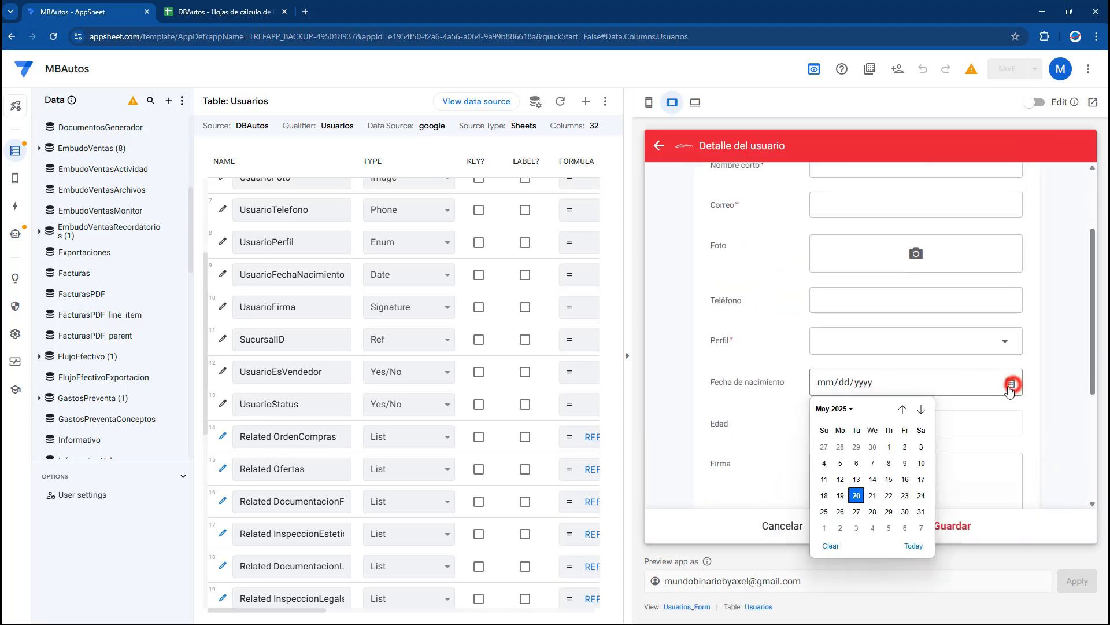
click(889, 495)
click(773, 389)
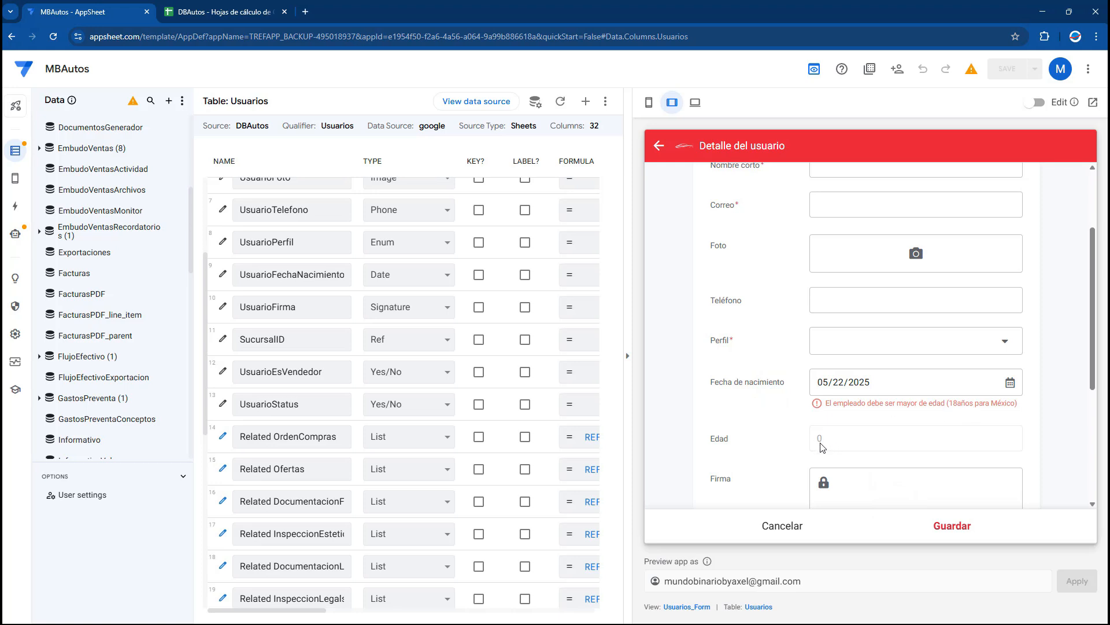
click(859, 383)
key(Down)
click(772, 411)
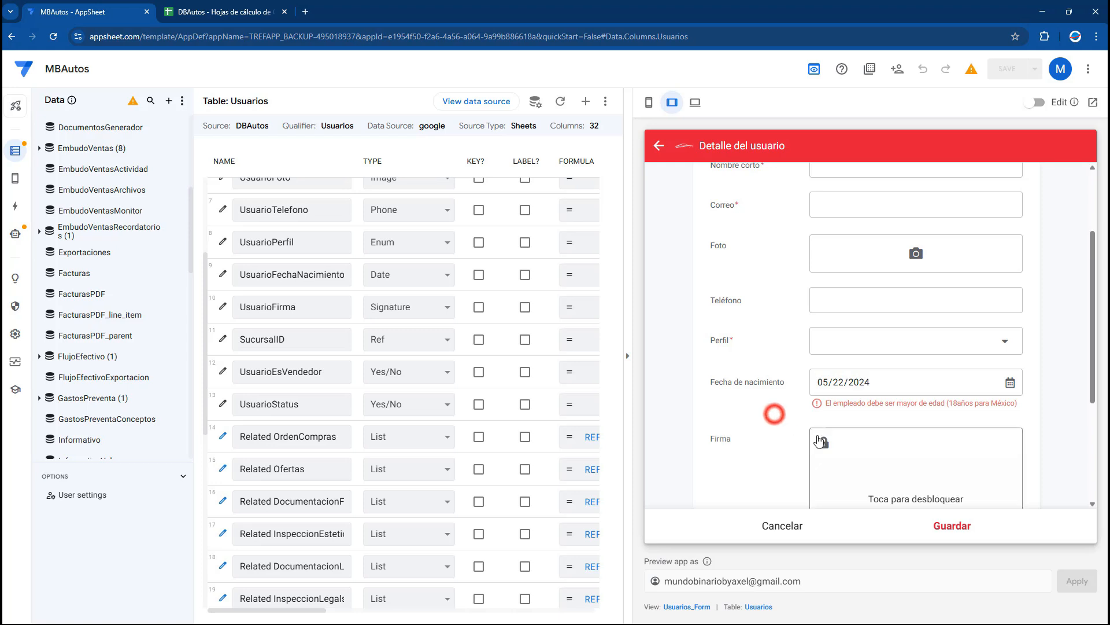
- Change the year in Fecha de nacimiento to test the validation with an adult's birth date
click(871, 381)
click(867, 386)
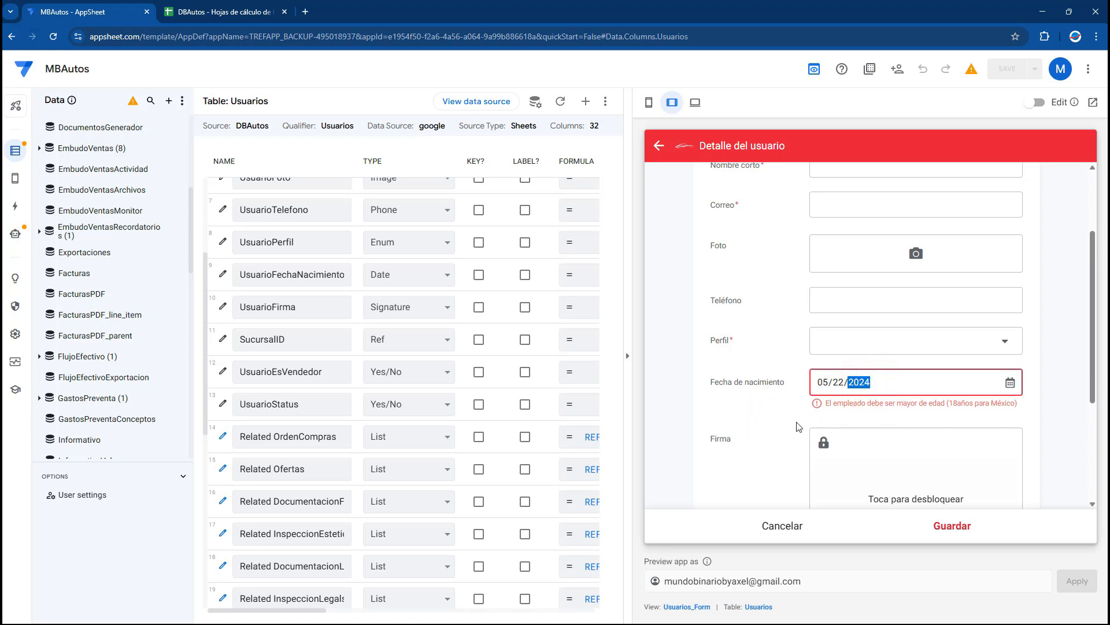
text(2)
click(751, 410)
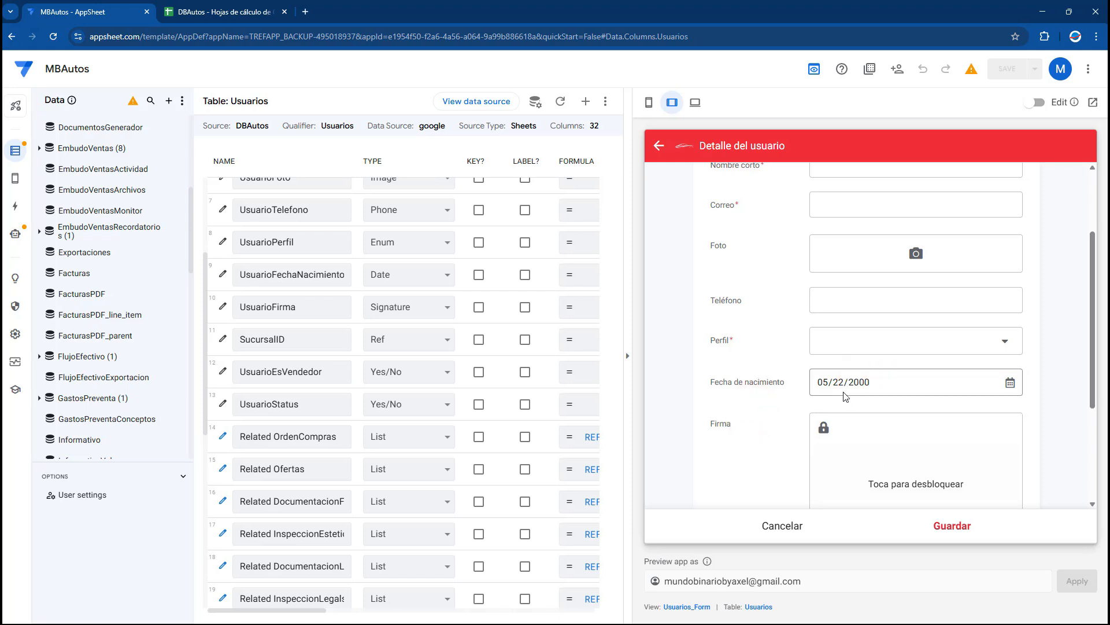
- Open the settings of the Usuarios_Form view and check its column order for UsuarioEdadVirtual
mouse_move(1094, 619)
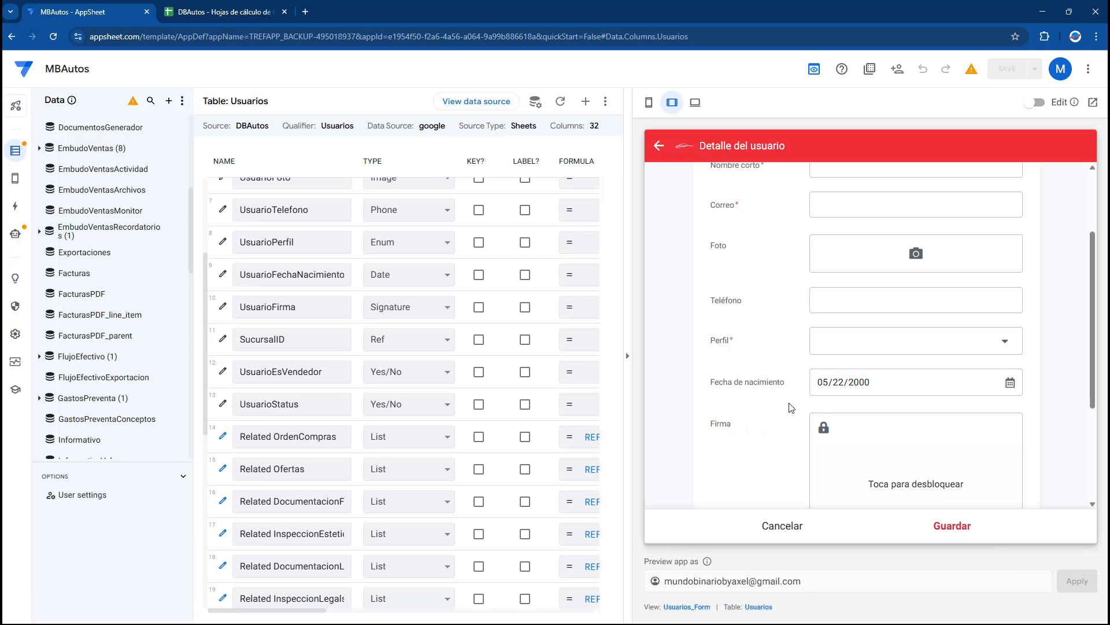
click(687, 607)
scroll(461, 395, down, 5)
scroll(461, 395, up, 5)
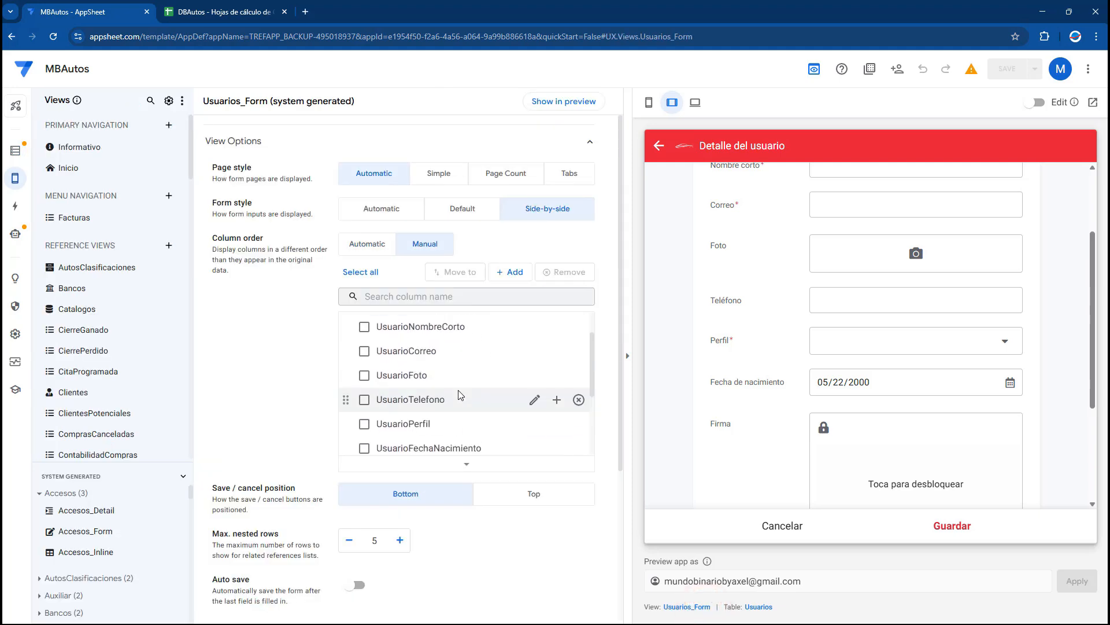
scroll(461, 397, down, 4)
click(515, 272)
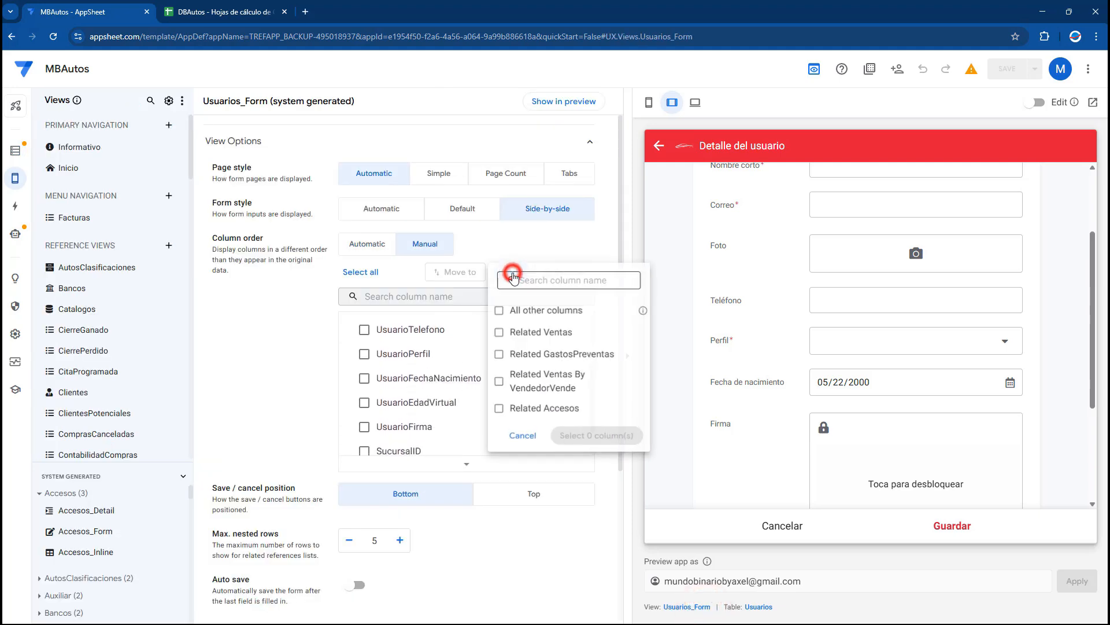
click(323, 339)
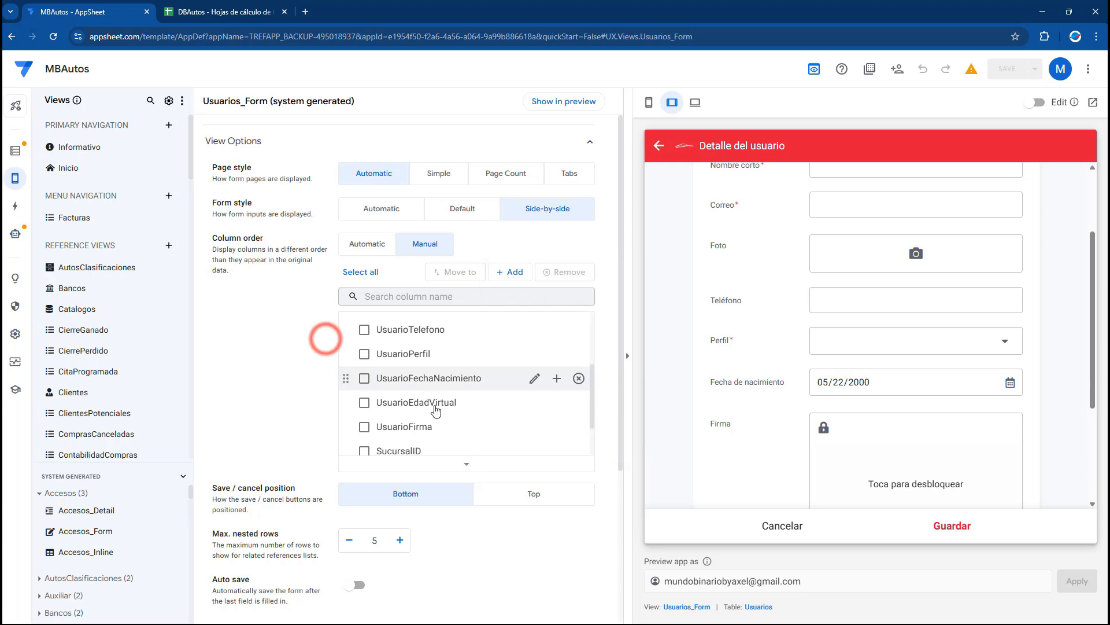
- Clear the Show_If expression of UsuarioEdadVirtual, save the empty expression and close the column settings
click(537, 402)
click(564, 233)
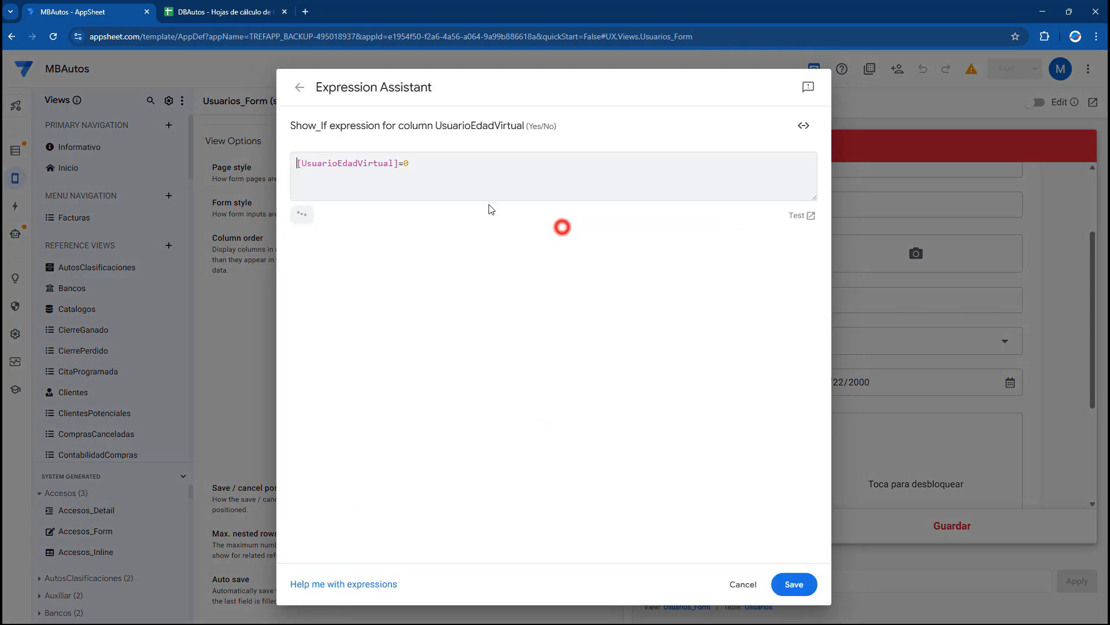
triple_click(446, 168)
key(BackSpace)
click(790, 580)
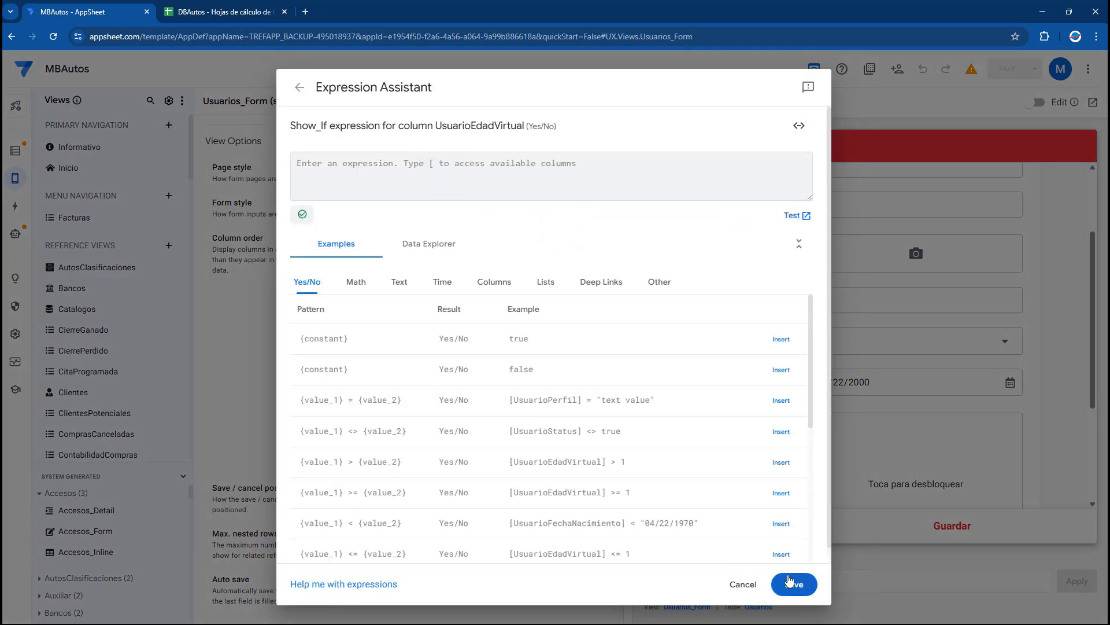
click(787, 89)
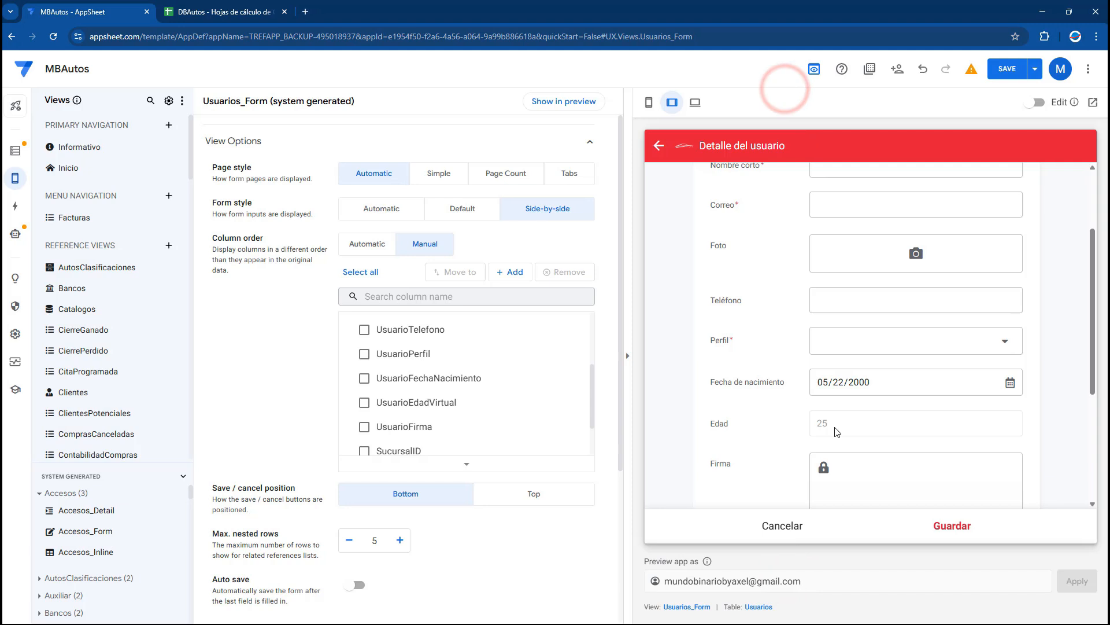
- Try several birth years in Fecha de nacimiento to test ages just above and below 18
click(859, 388)
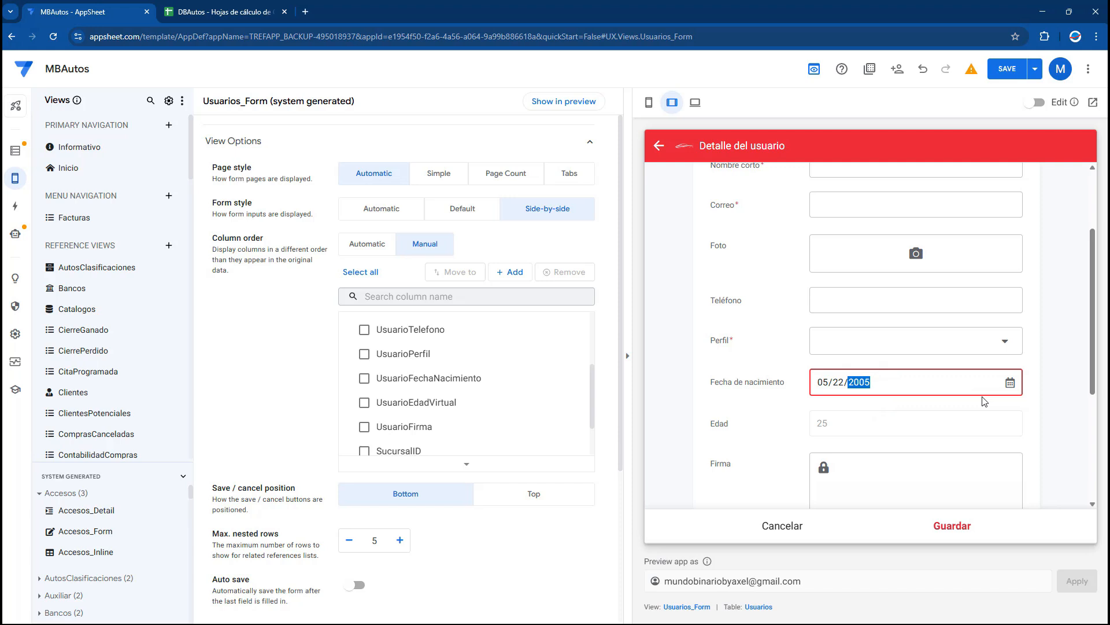
click(775, 347)
click(856, 381)
text(200)
click(784, 353)
click(867, 382)
text(200)
click(732, 344)
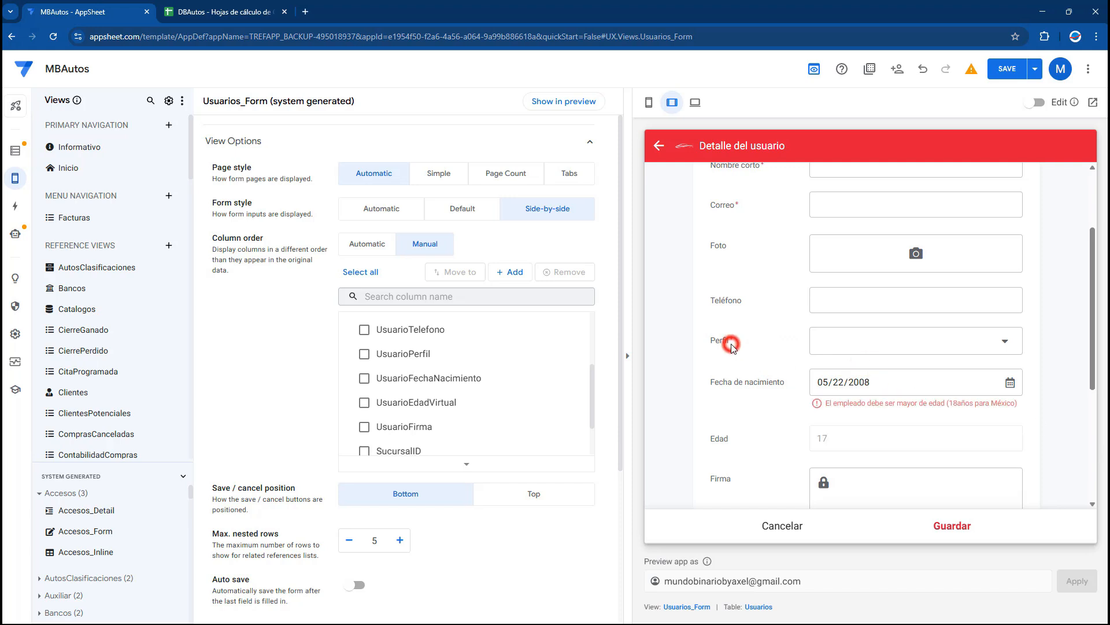
- Try to save the new user form with the underage birth date and inspect the field validations
click(842, 405)
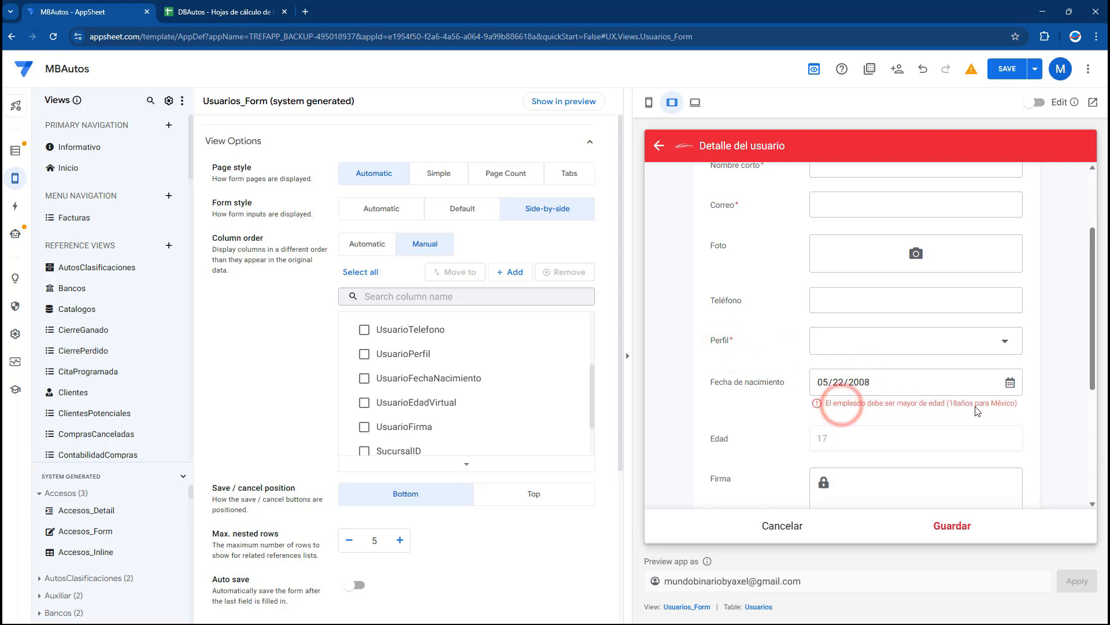
click(948, 525)
scroll(813, 428, down, 1)
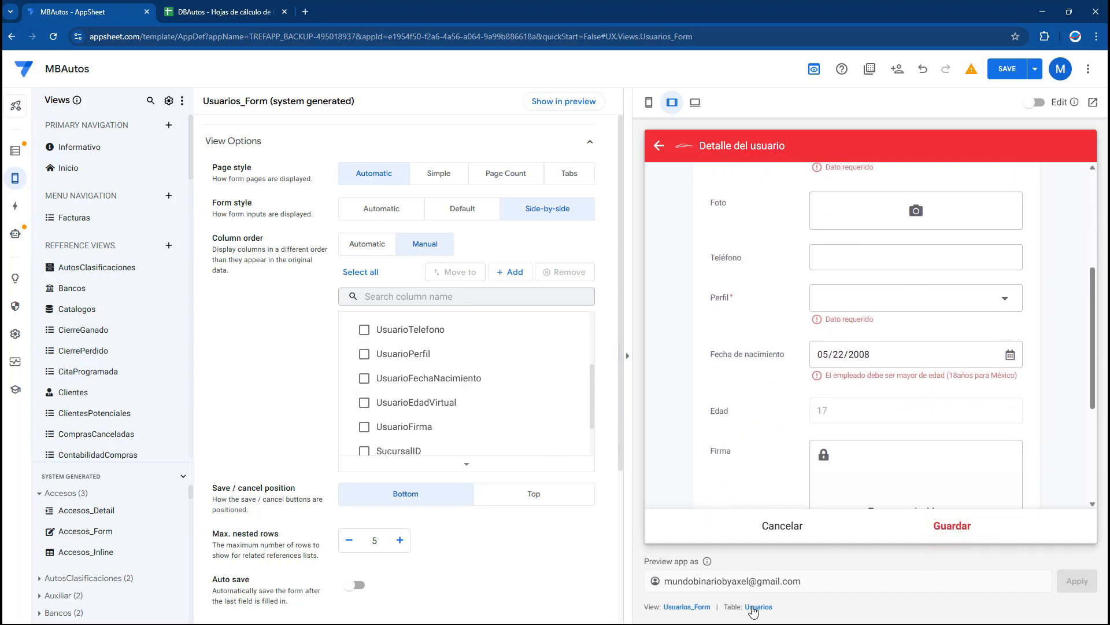